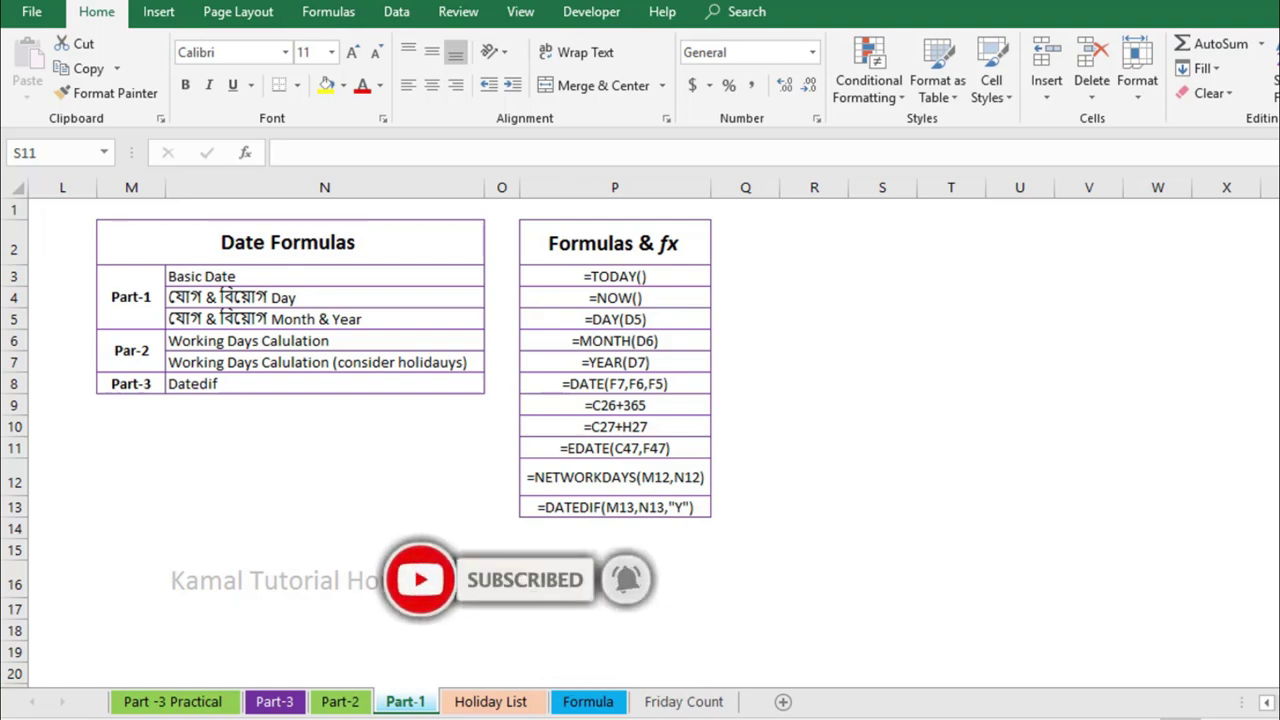
# Select the Part-1 topic rows N3:N5 and bring back the Date practice table with its Today-to-Date rows.
pyautogui.moveTo(600, 276); pyautogui.dragTo(640, 507)
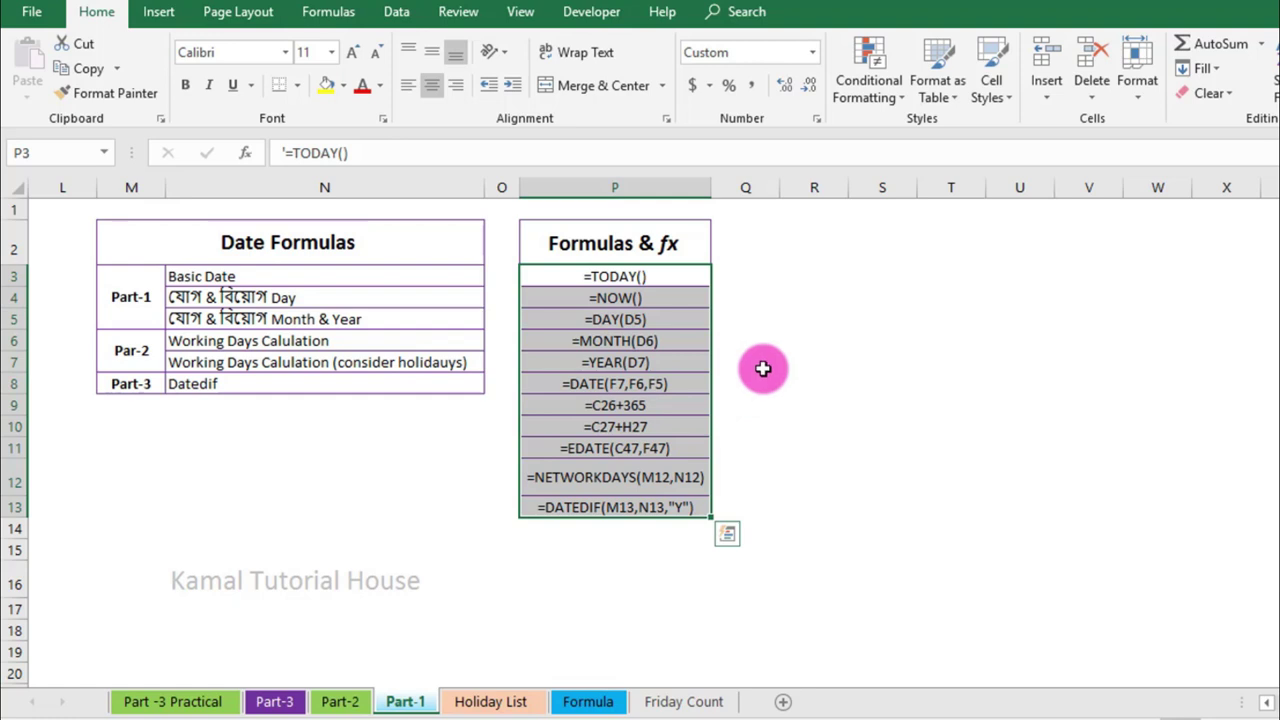
pyautogui.click(374, 424)
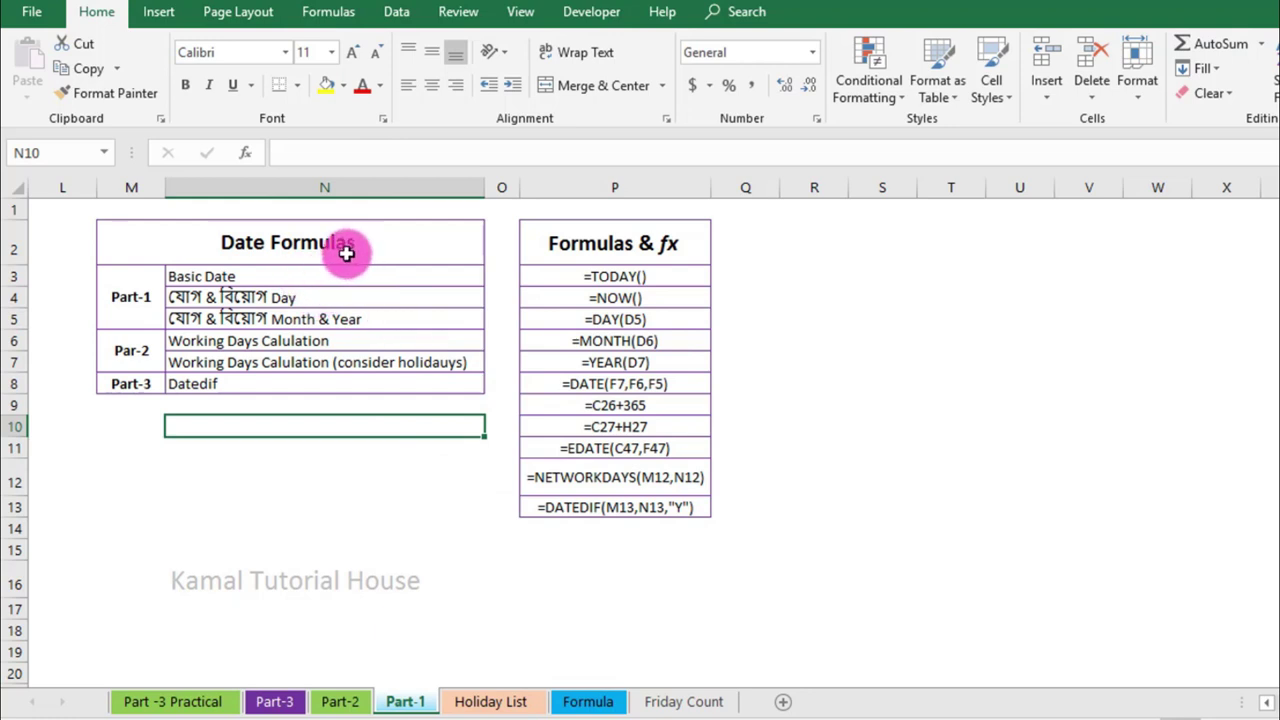
pyautogui.moveTo(290, 276); pyautogui.dragTo(300, 319)
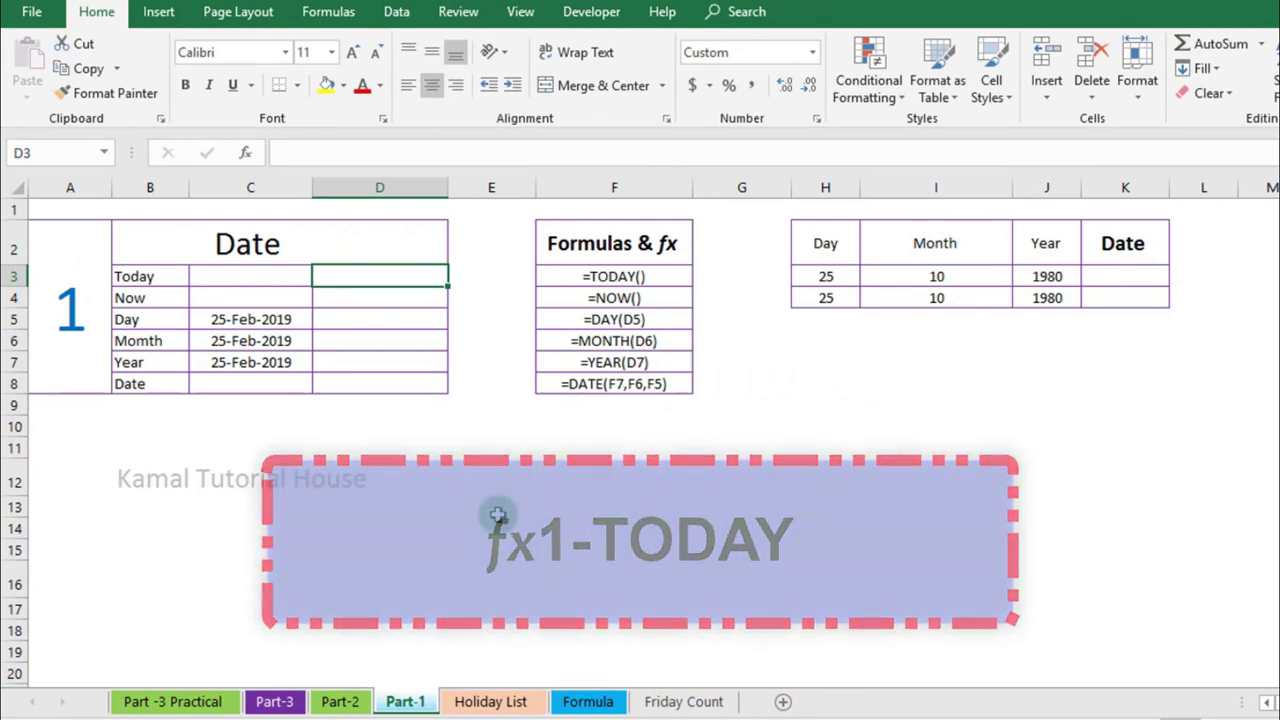
# Widen column E beside the Date practice table.
pyautogui.press('Right')
pyautogui.moveTo(532, 187); pyautogui.dragTo(611, 187)
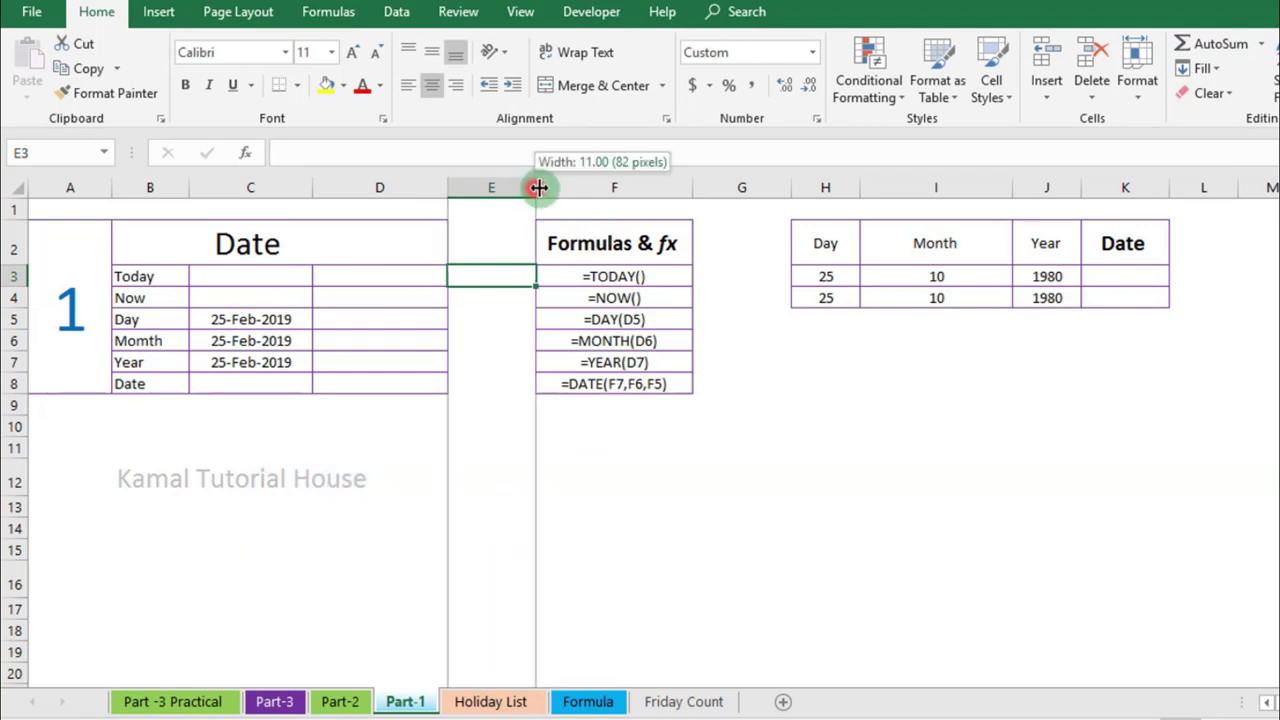
pyautogui.click(505, 365)
# Enter the sample date 20-Apr-20 in cell E3.
pyautogui.click(521, 268)
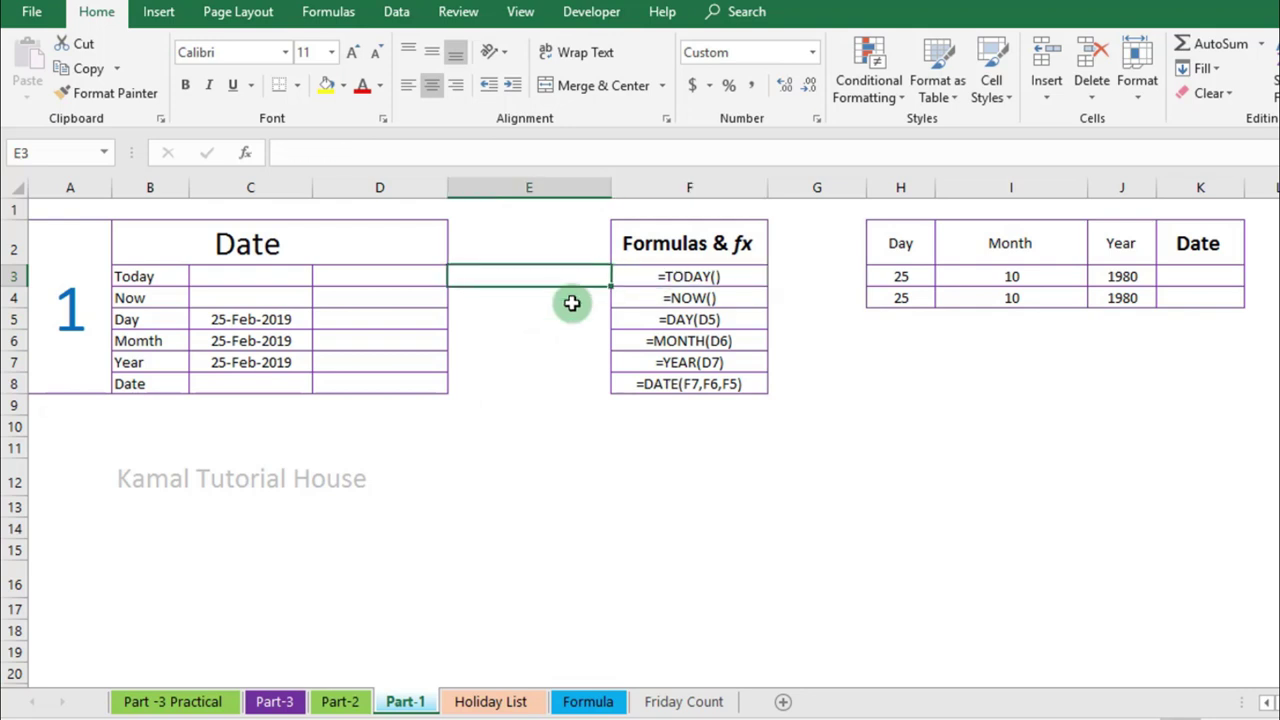
pyautogui.write('20 apr 20')
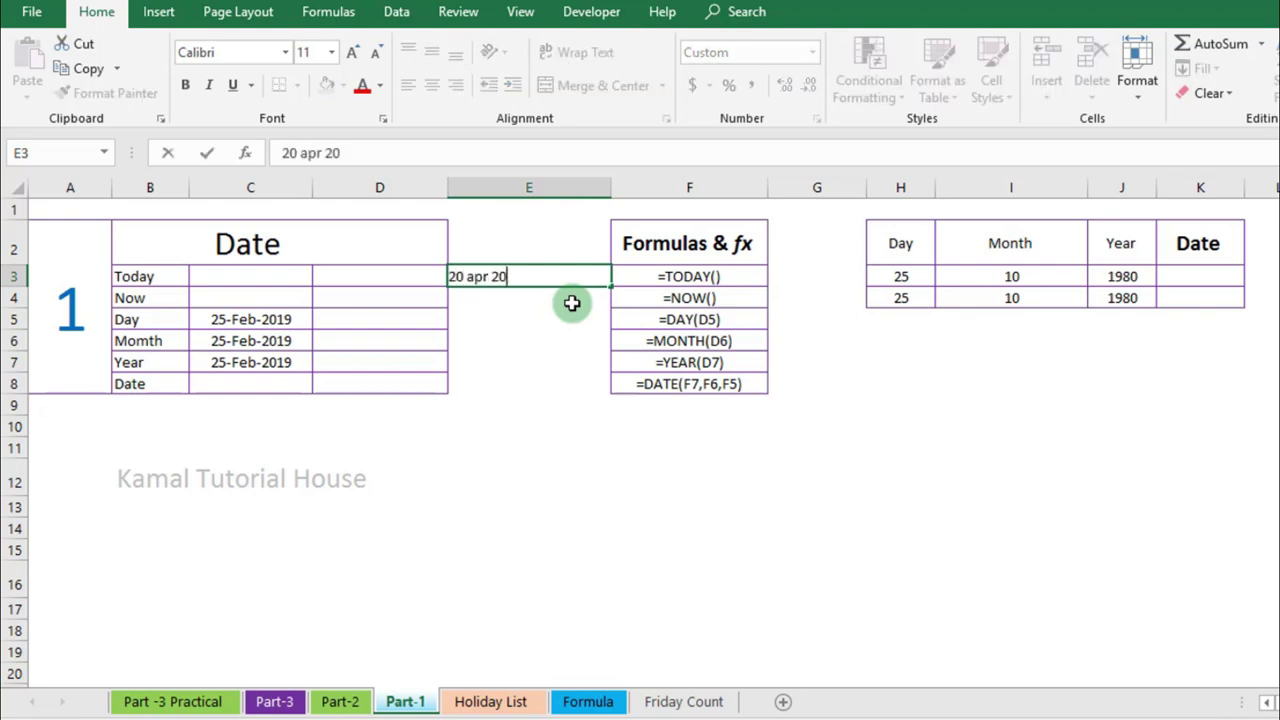
pyautogui.press('Return')
pyautogui.click(508, 400)
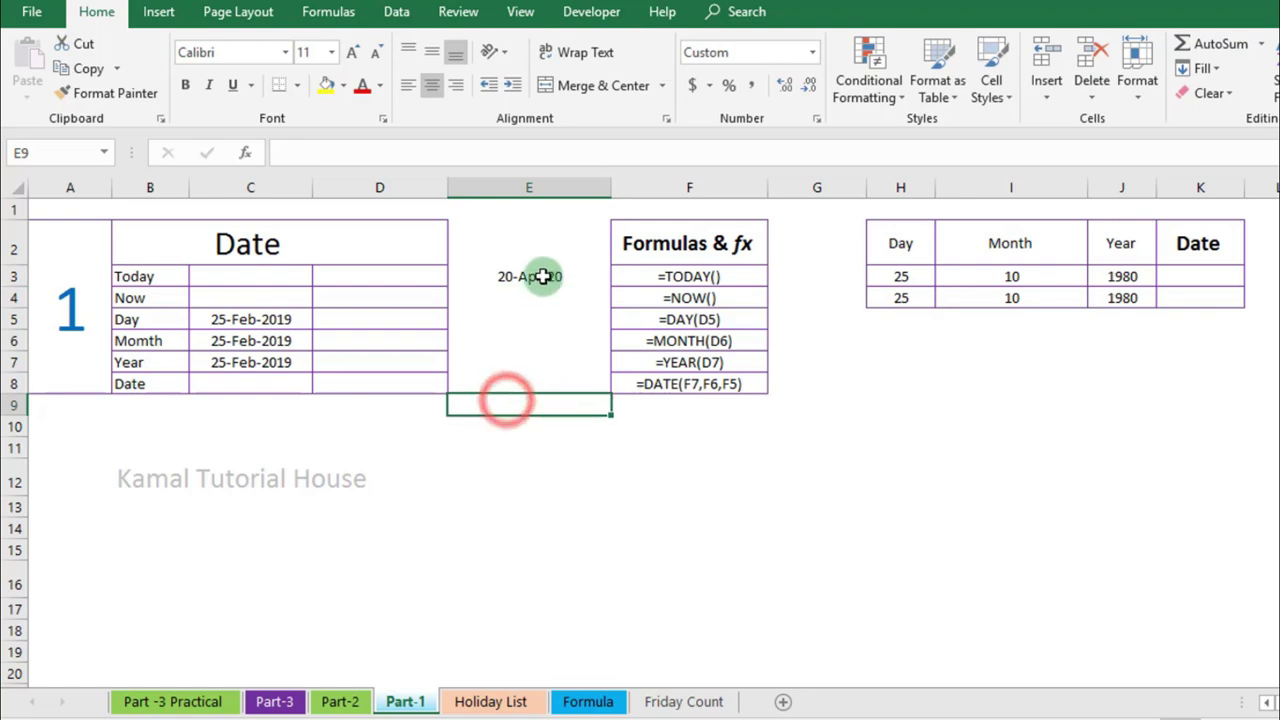
pyautogui.click(543, 277)
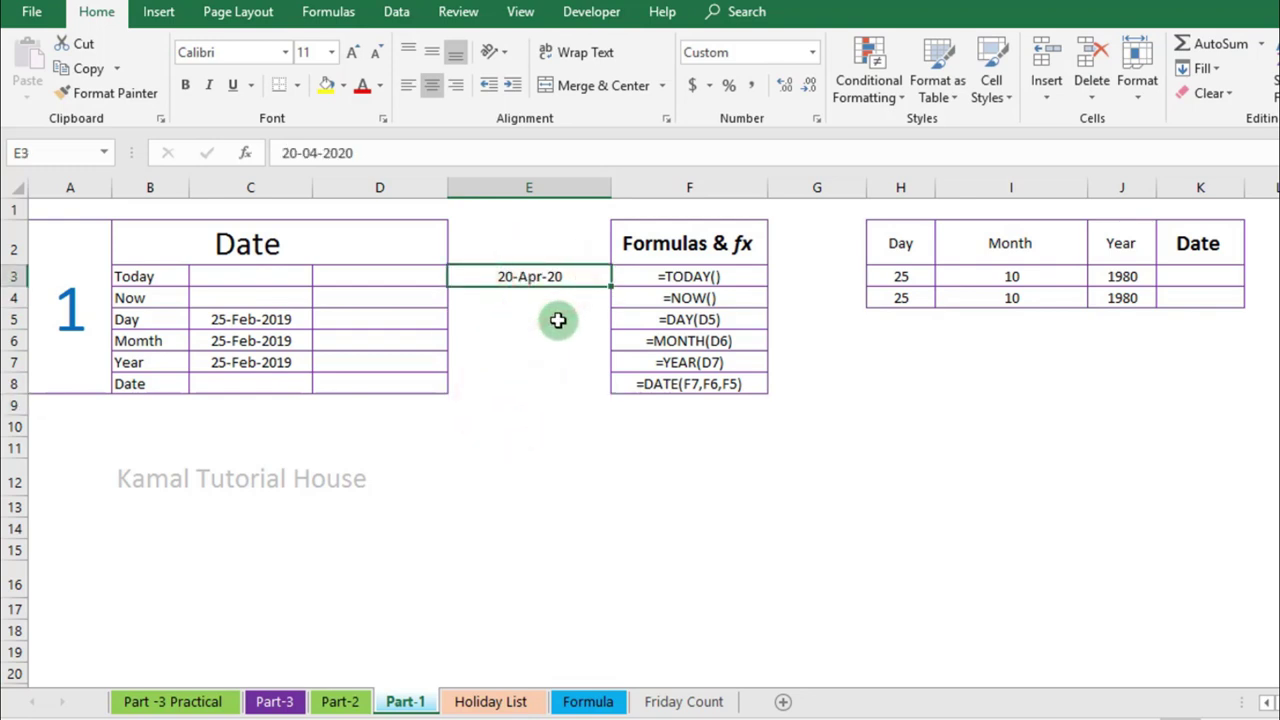
pyautogui.press('Left')
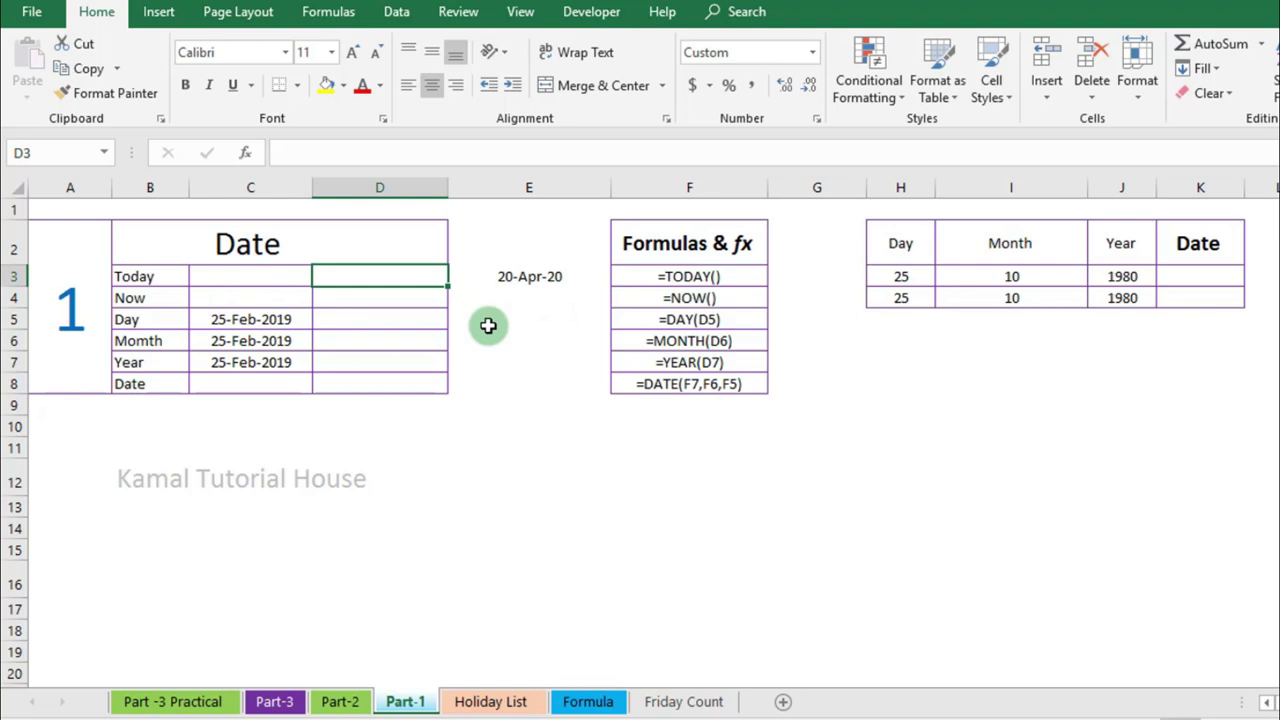
# Enter =TODAY() in D3 and compare its 20-Apr-20 result with the typed date in E3.
pyautogui.write('=today')
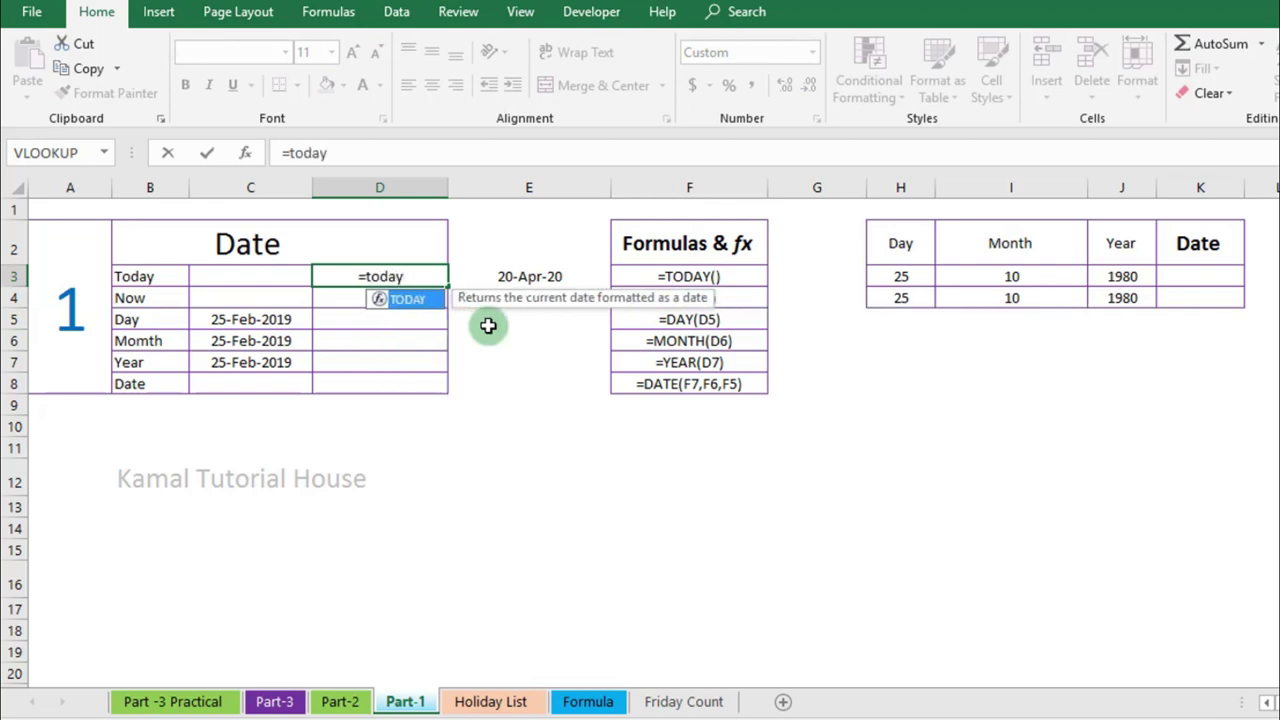
pyautogui.doubleClick(416, 300)
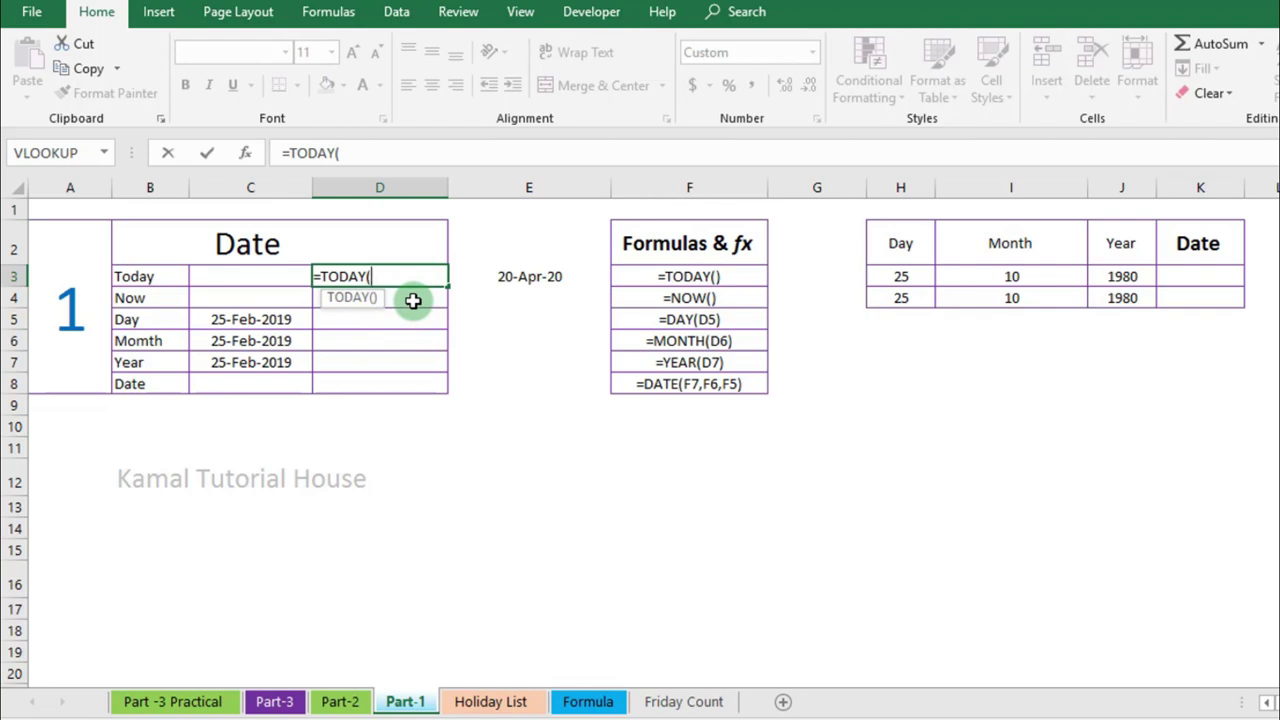
pyautogui.write(')')
pyautogui.press('Return')
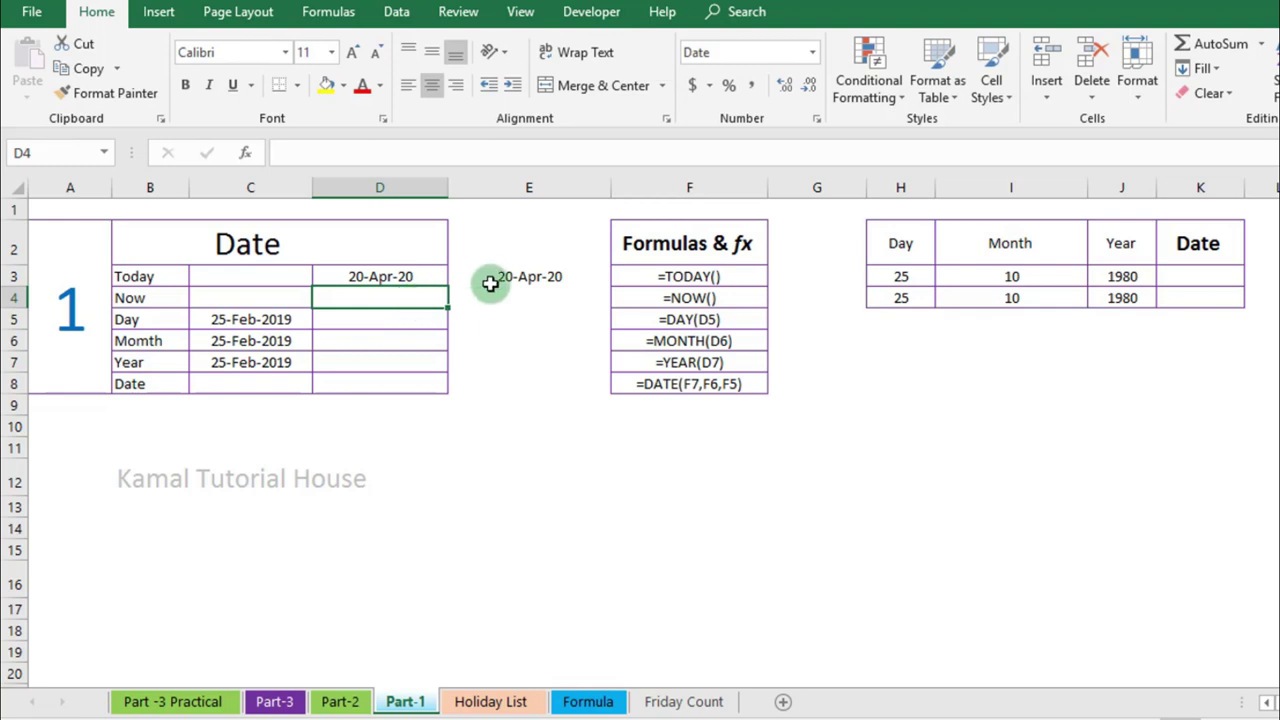
pyautogui.click(523, 280)
pyautogui.click(363, 280)
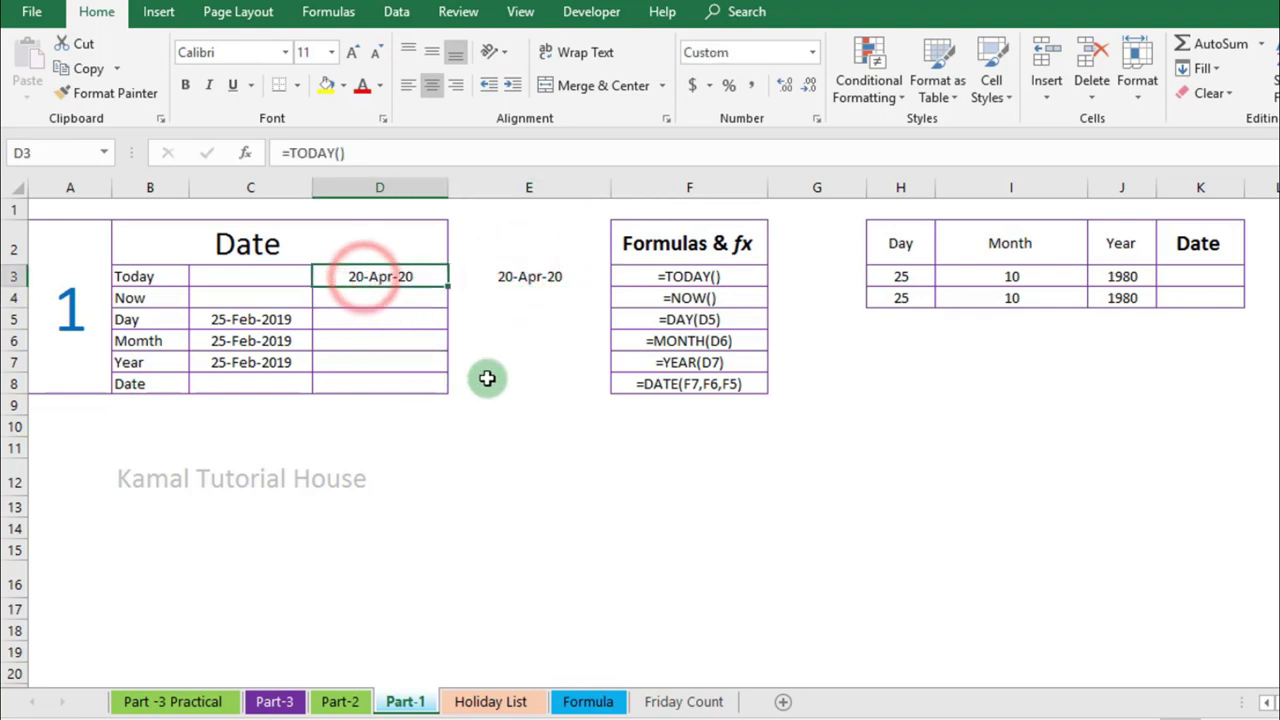
pyautogui.click(507, 277)
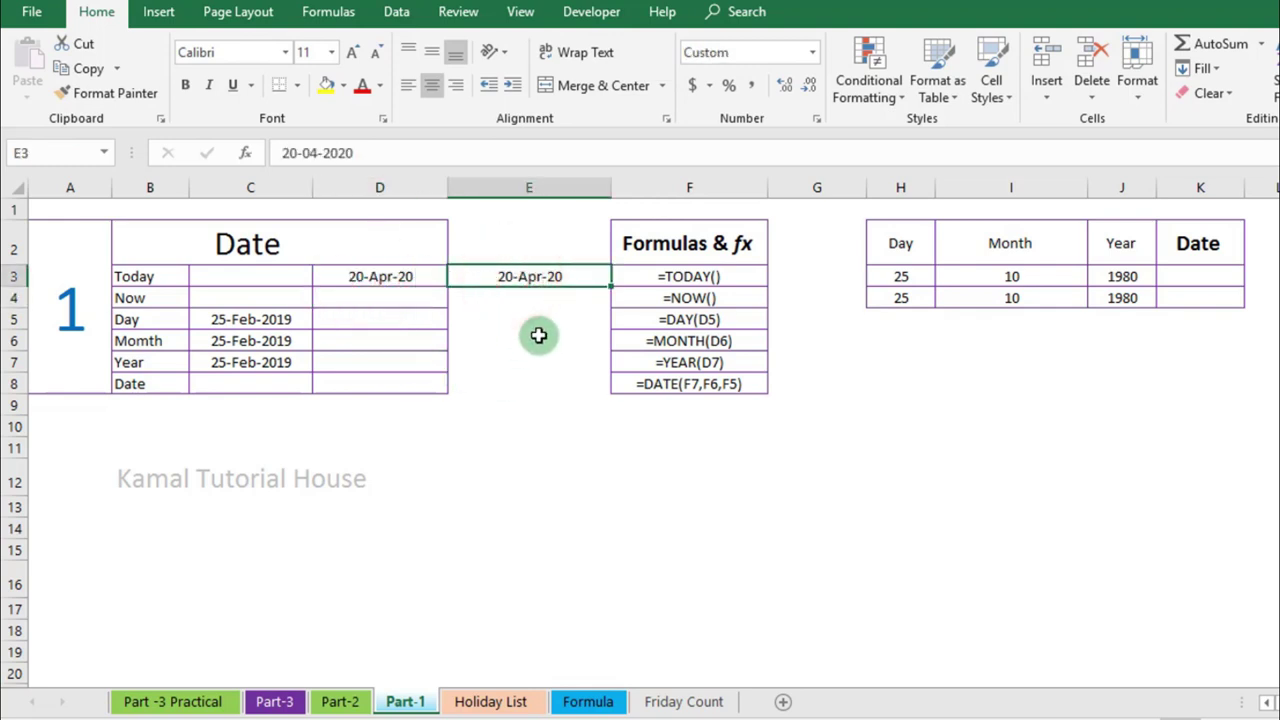
pyautogui.click(392, 279)
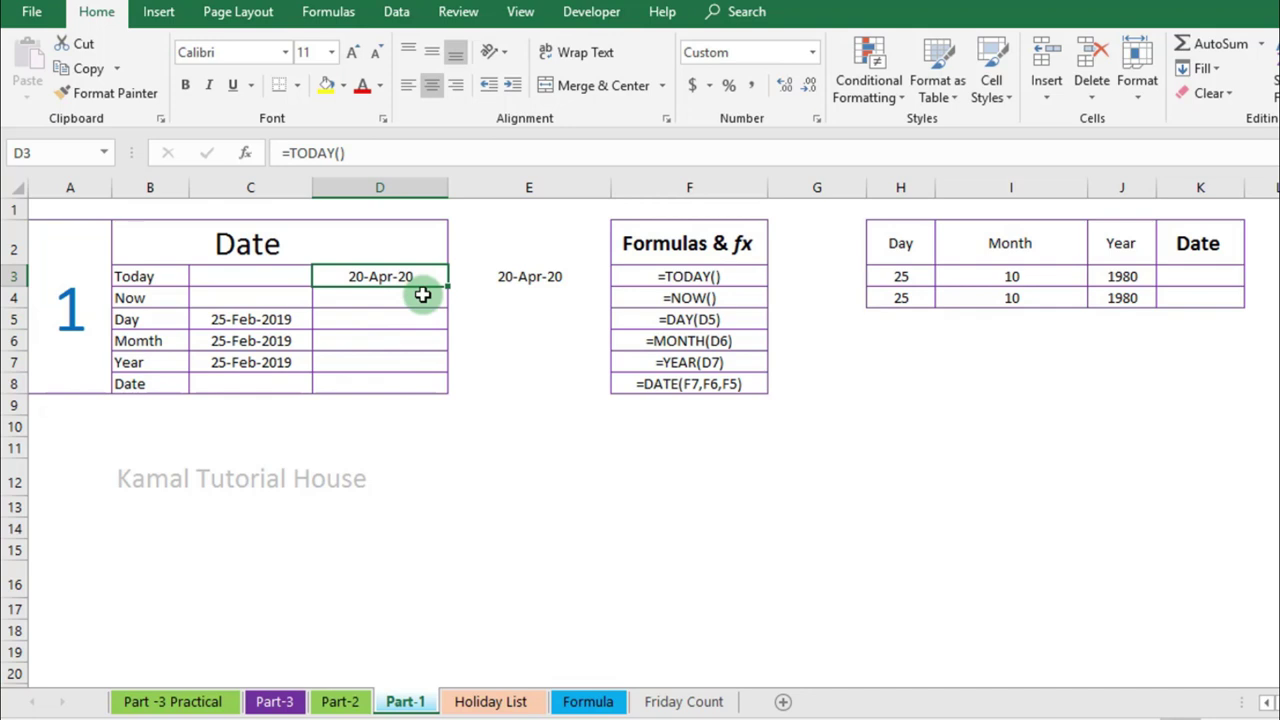
pyautogui.click(530, 276)
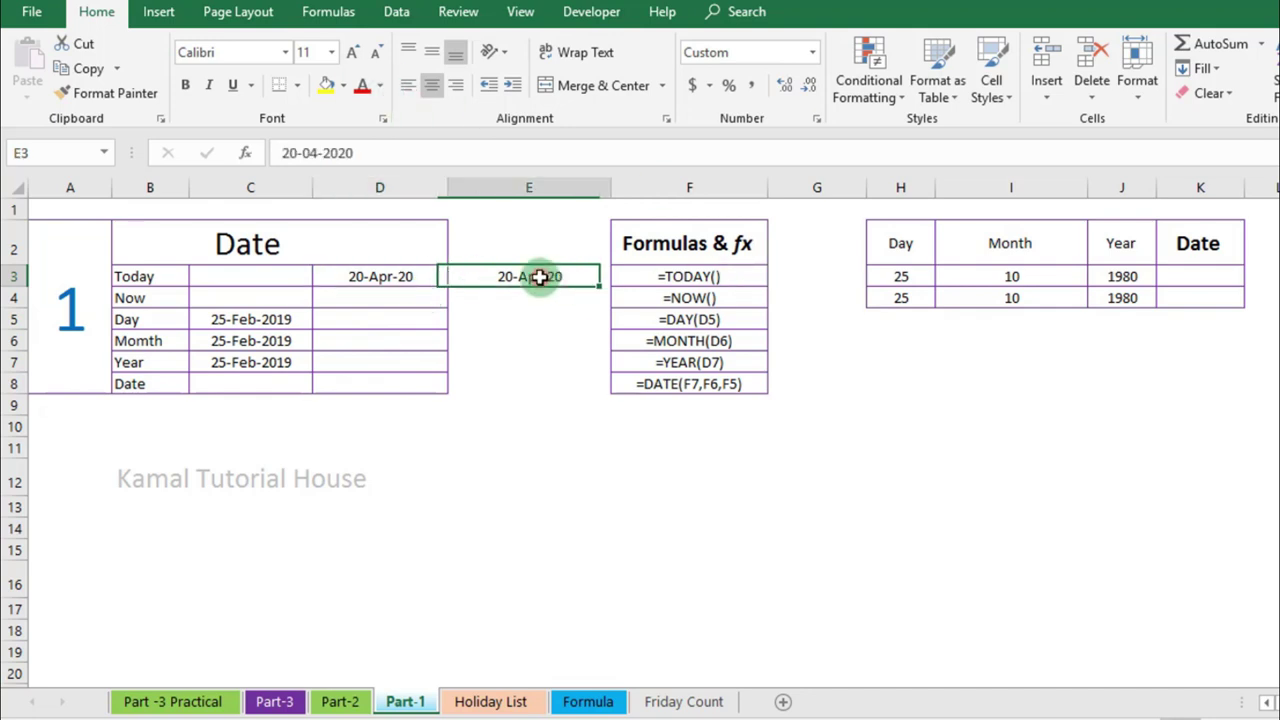
pyautogui.click(418, 276)
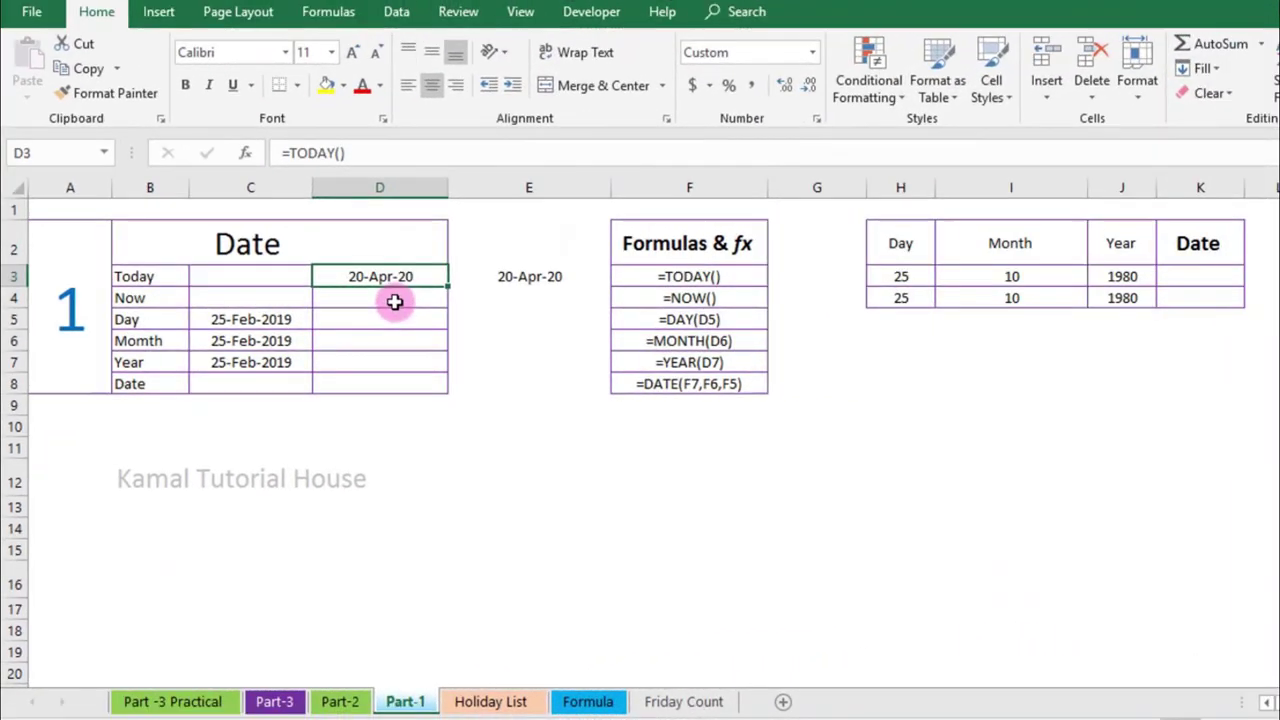
# Enter =NOW() in D4, showing 4-20-20 4:17 PM, and compare it with D3's TODAY result.
pyautogui.click(394, 298)
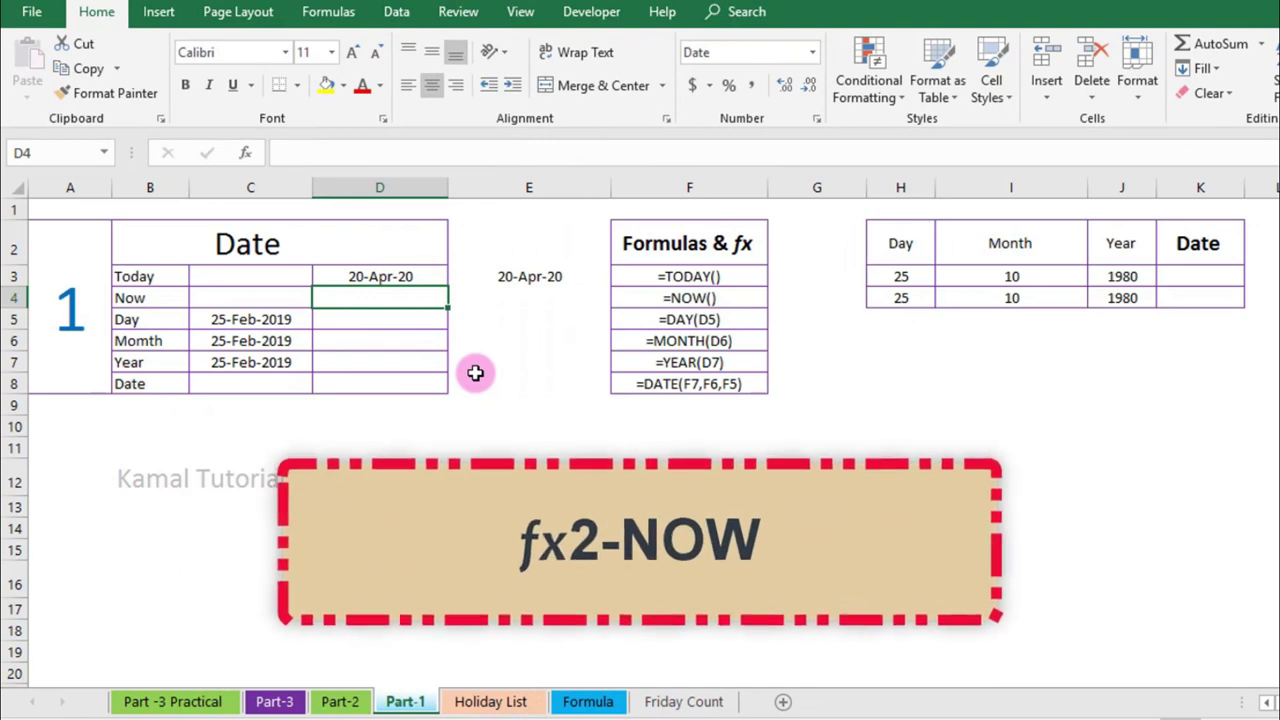
pyautogui.write('=')
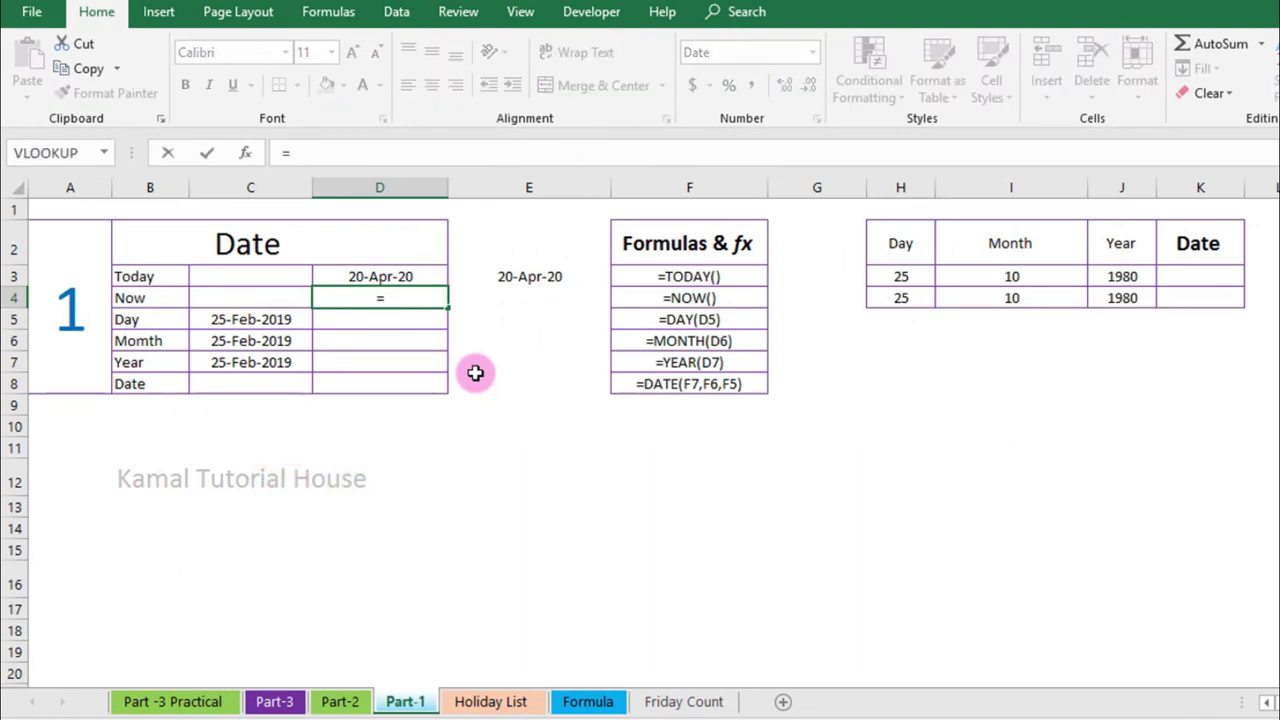
pyautogui.write('now')
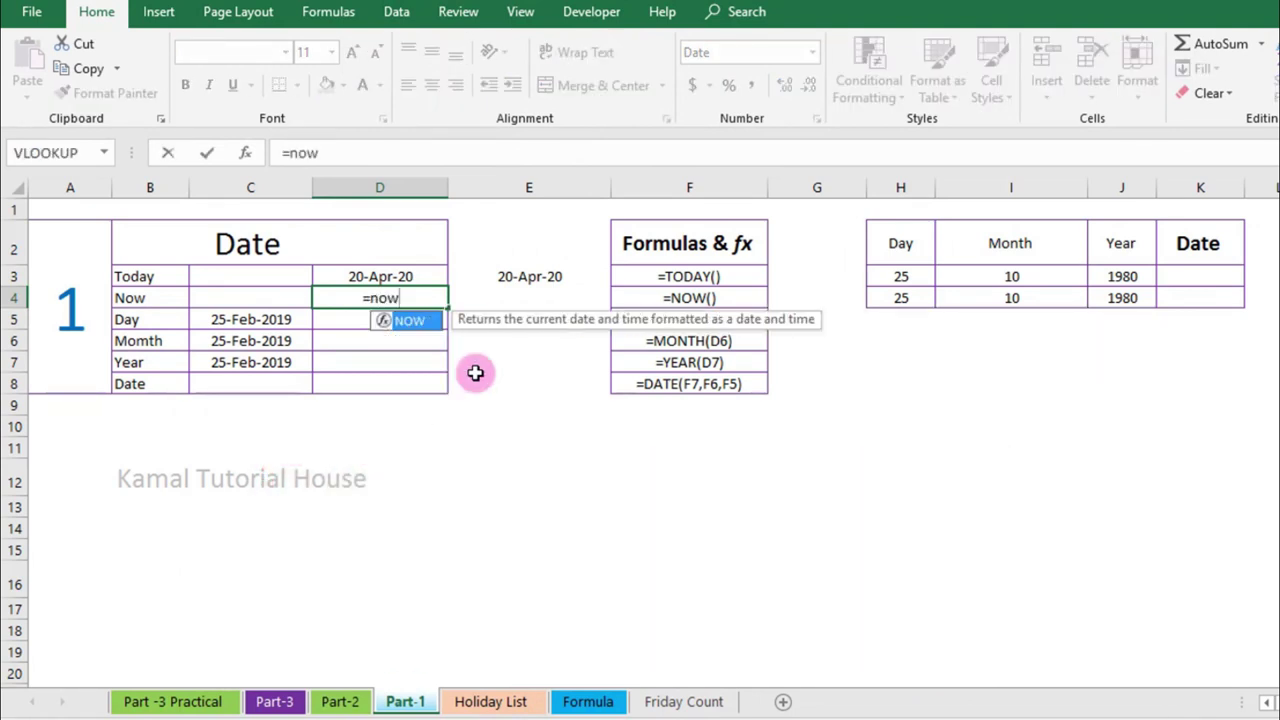
pyautogui.press('Tab')
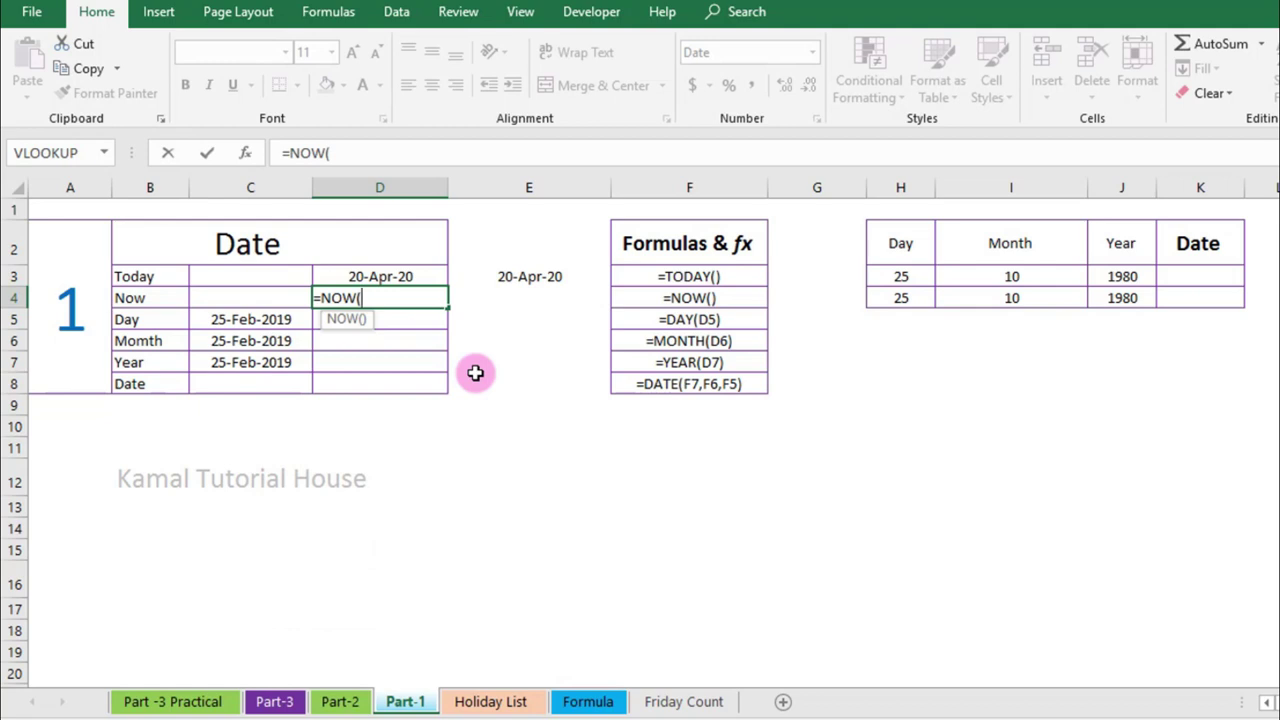
pyautogui.write(')')
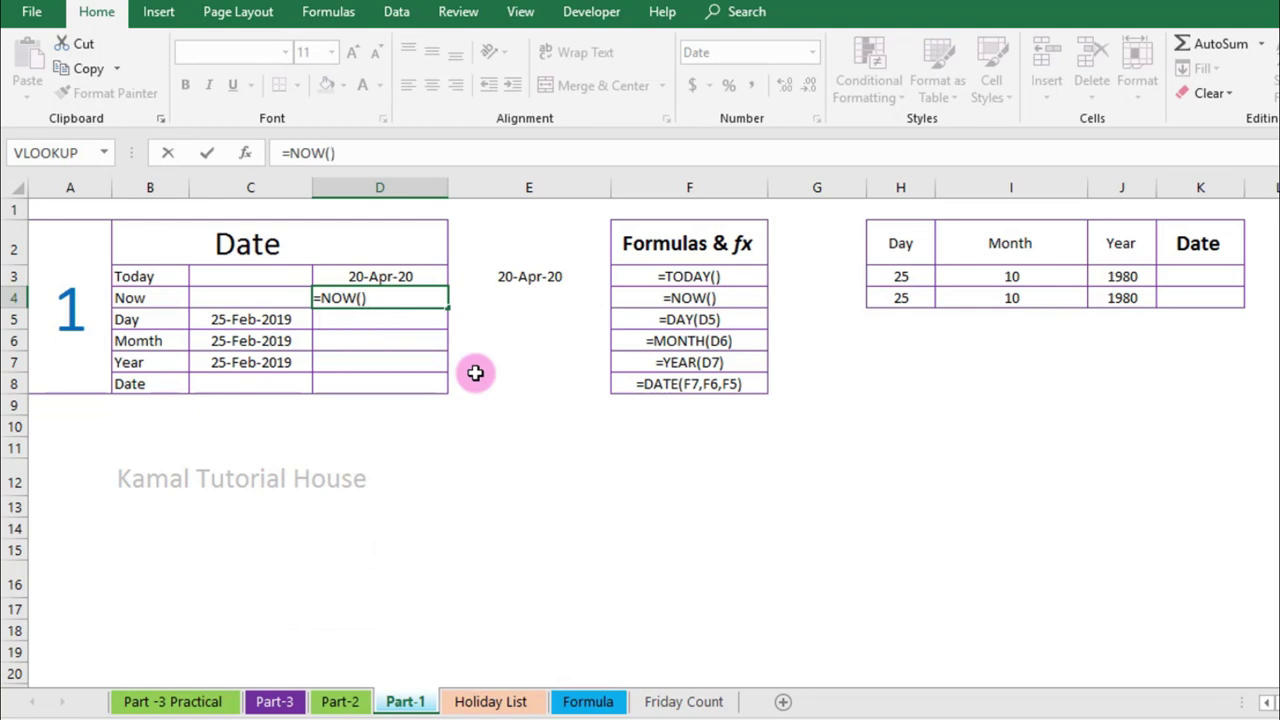
pyautogui.press('Return')
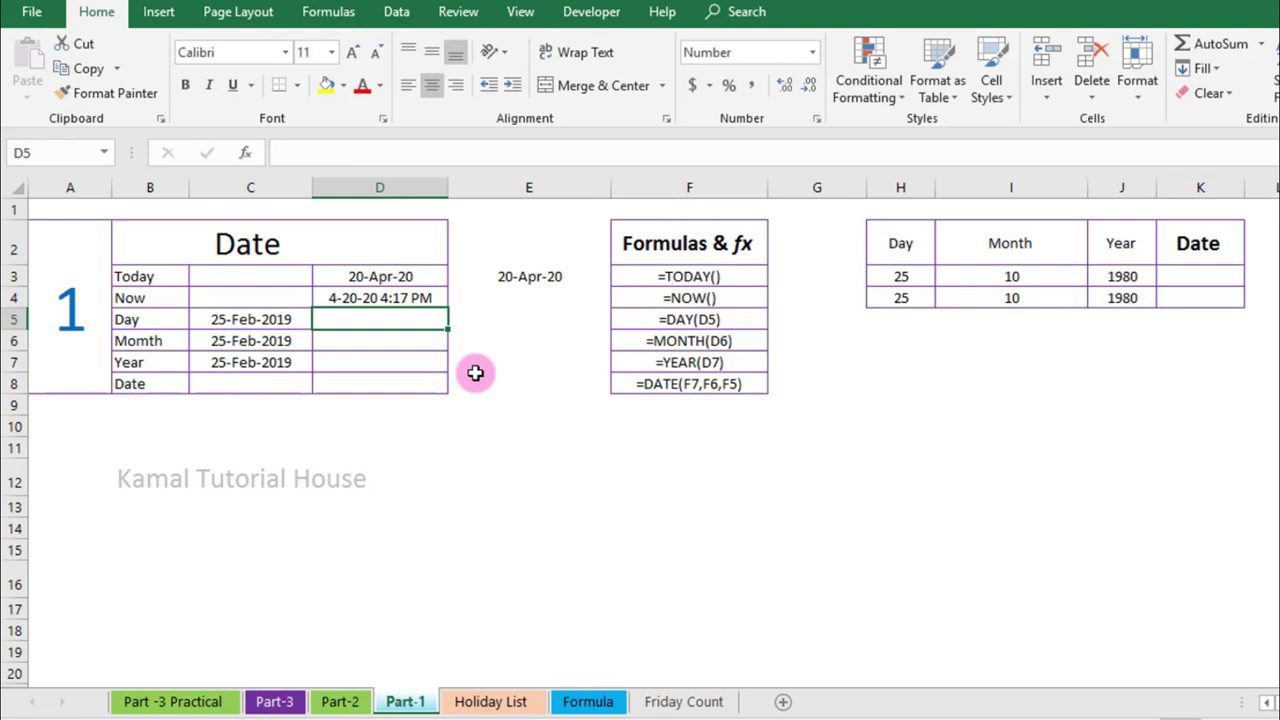
pyautogui.click(405, 299)
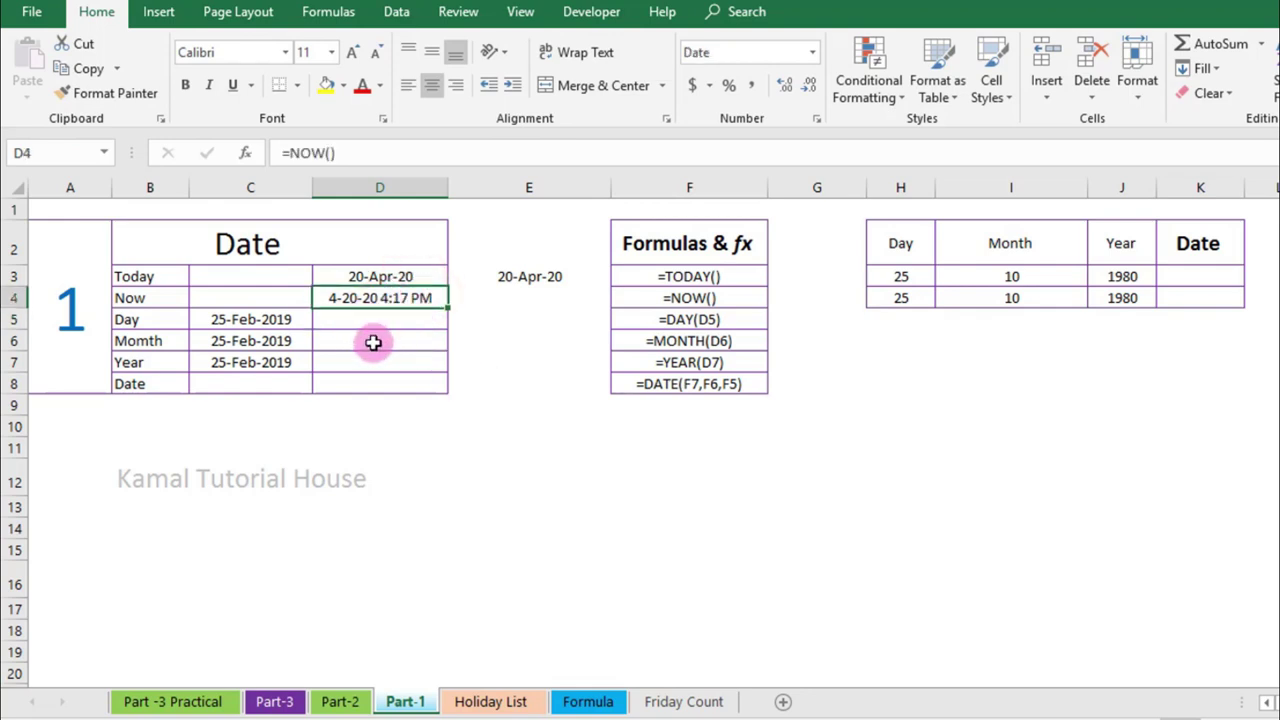
pyautogui.click(399, 280)
pyautogui.click(406, 295)
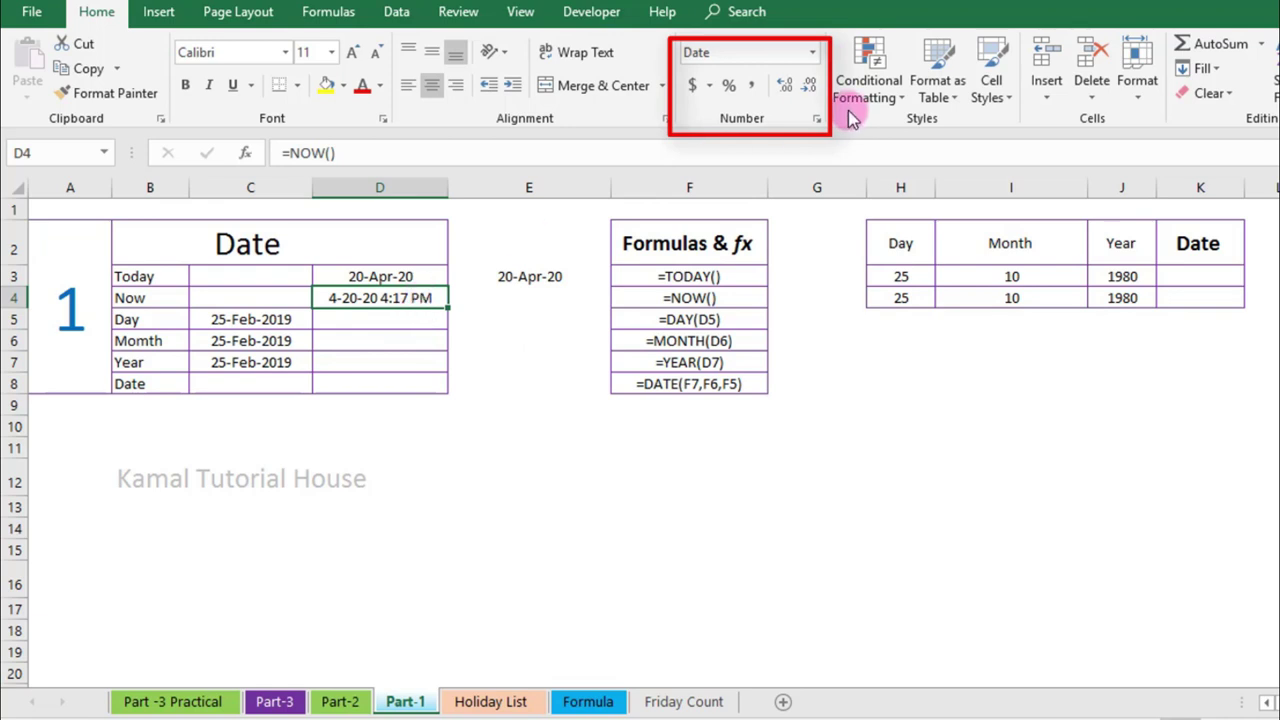
# Try D4 in General and then Number format, revealing its plain numeric value.
pyautogui.click(812, 55)
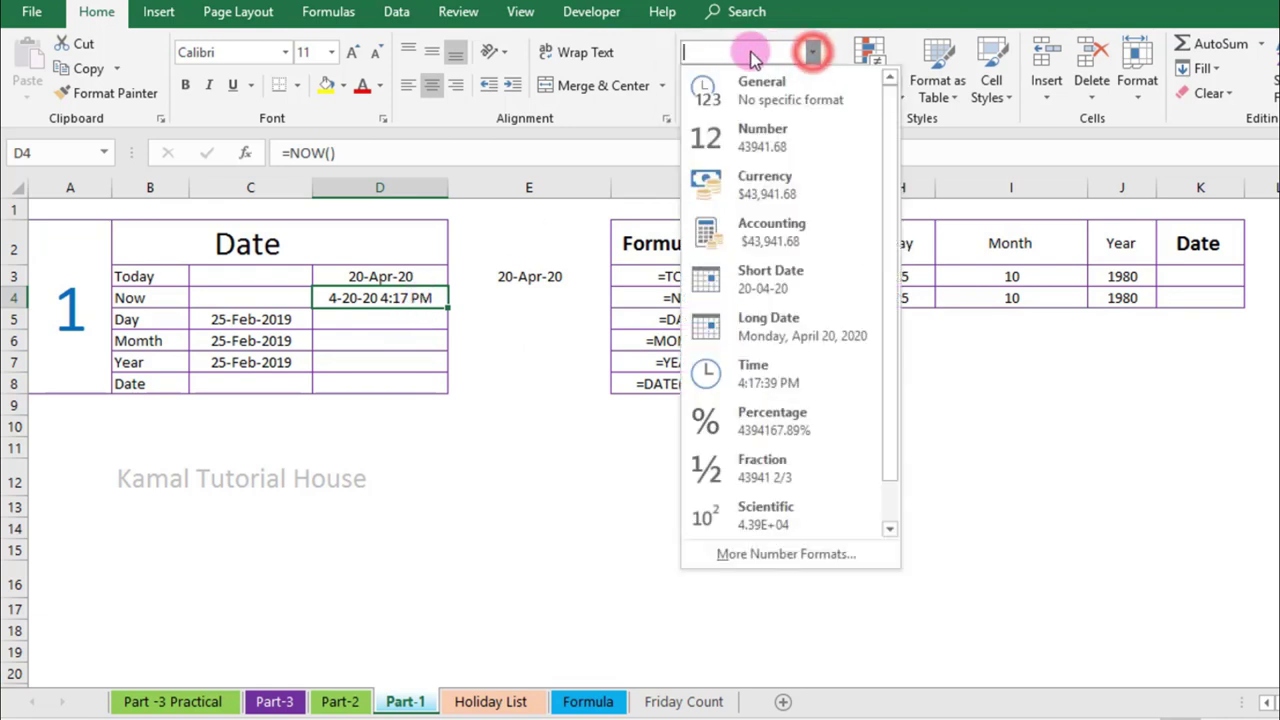
pyautogui.click(757, 86)
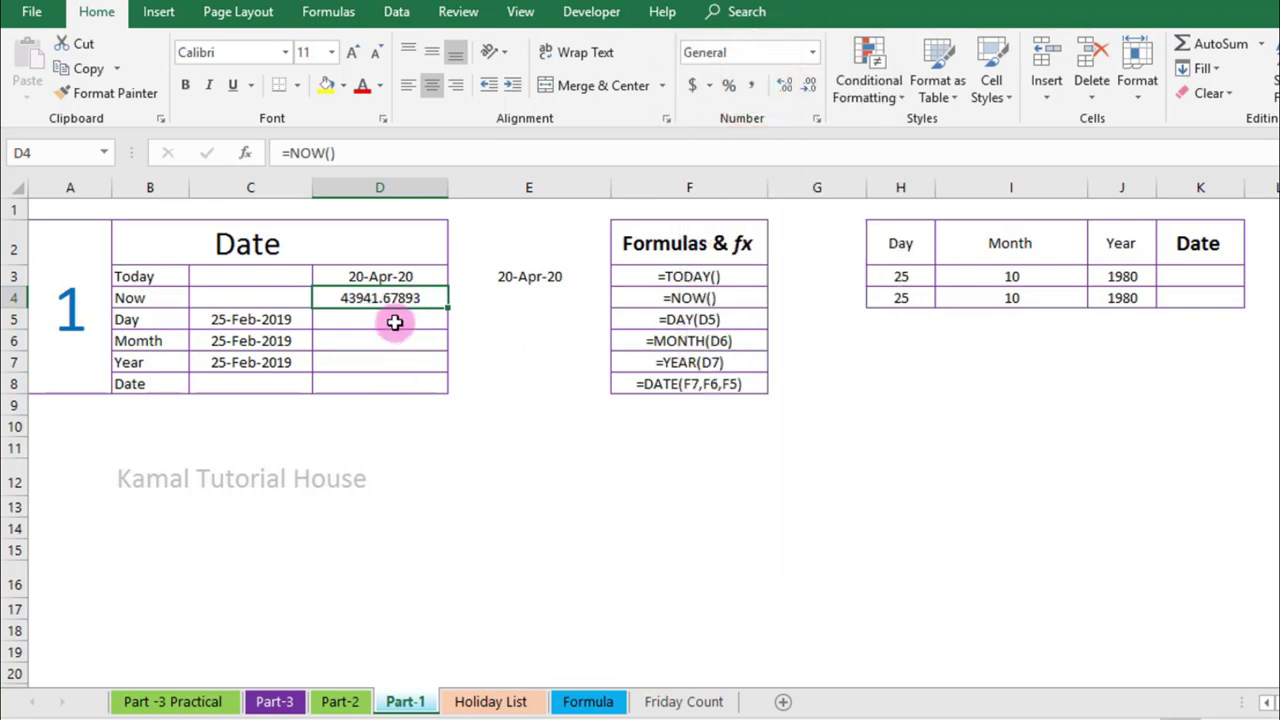
pyautogui.click(812, 52)
pyautogui.click(762, 140)
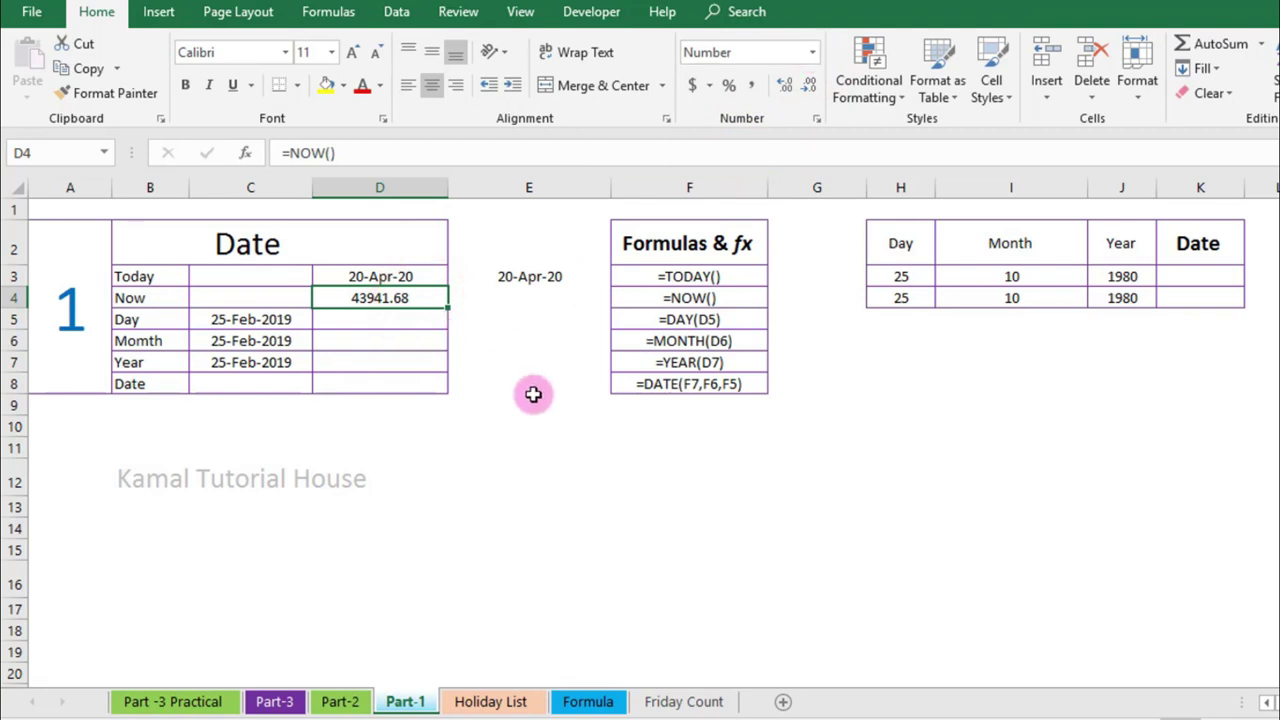
pyautogui.click(531, 360)
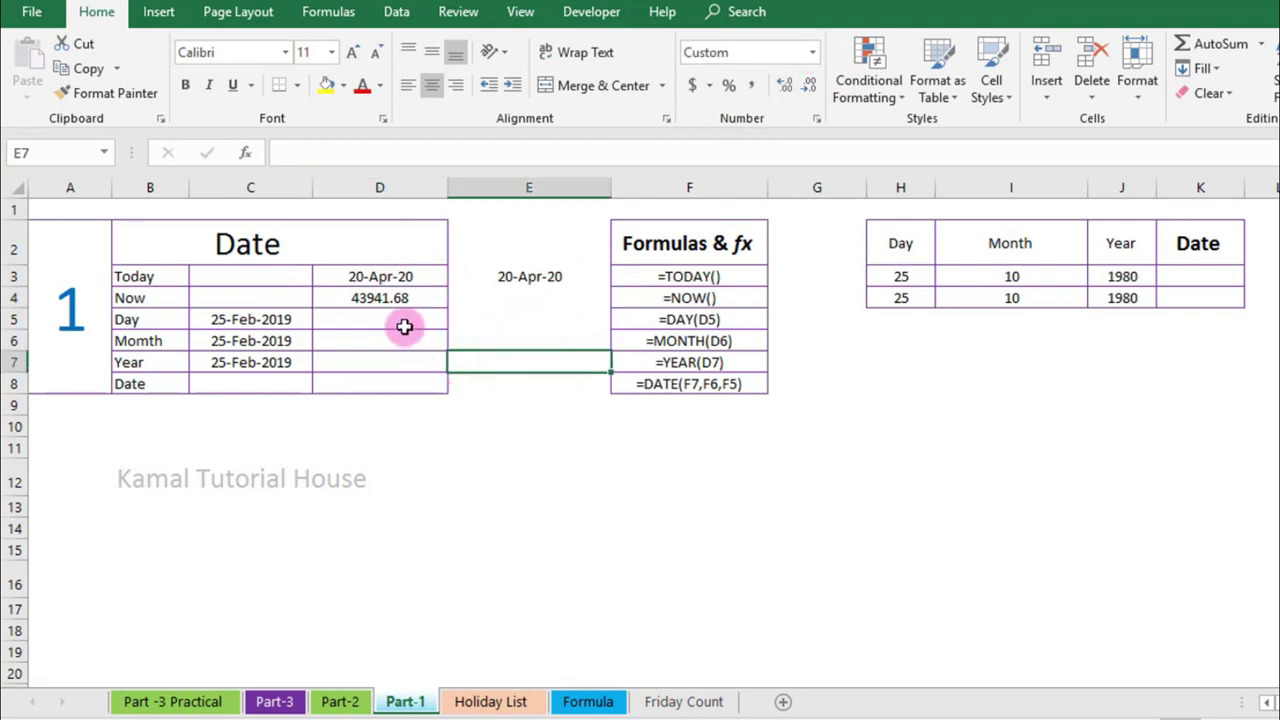
# Format D4 with the 3-14-12 1:30 PM date type so it shows 4-20-20 4:17 PM.
pyautogui.click(404, 297)
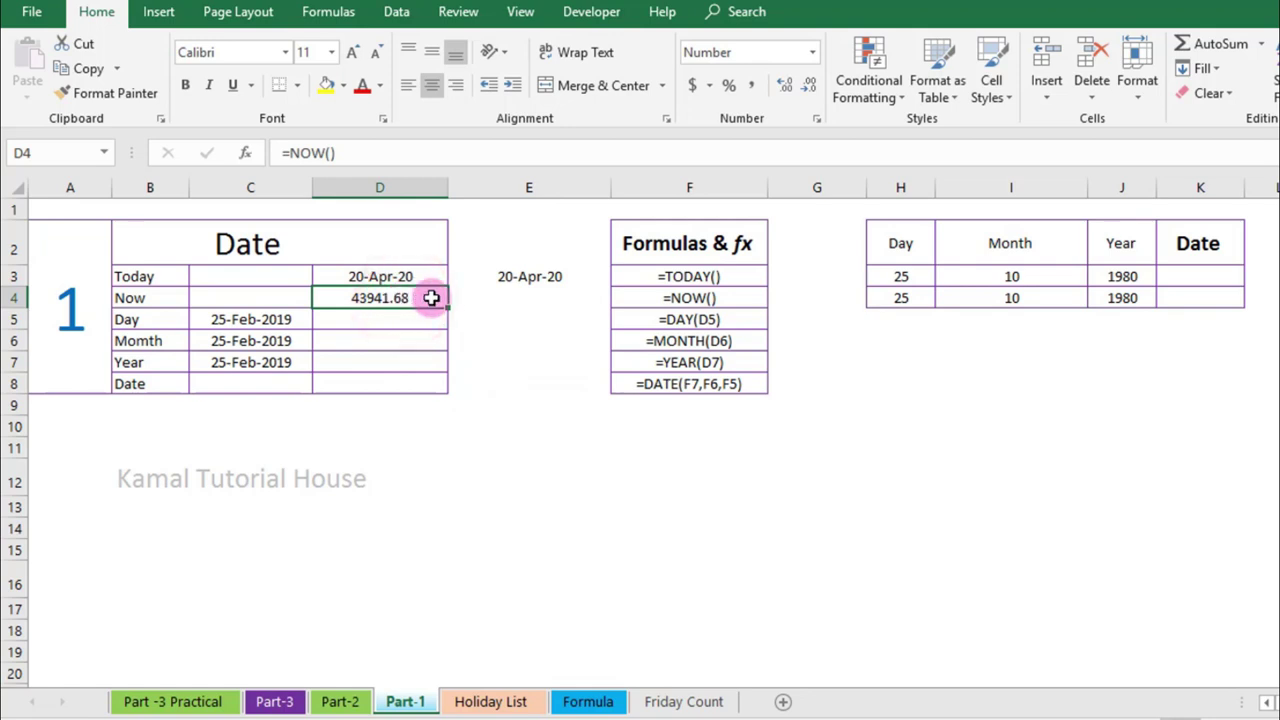
pyautogui.rightClick(429, 294)
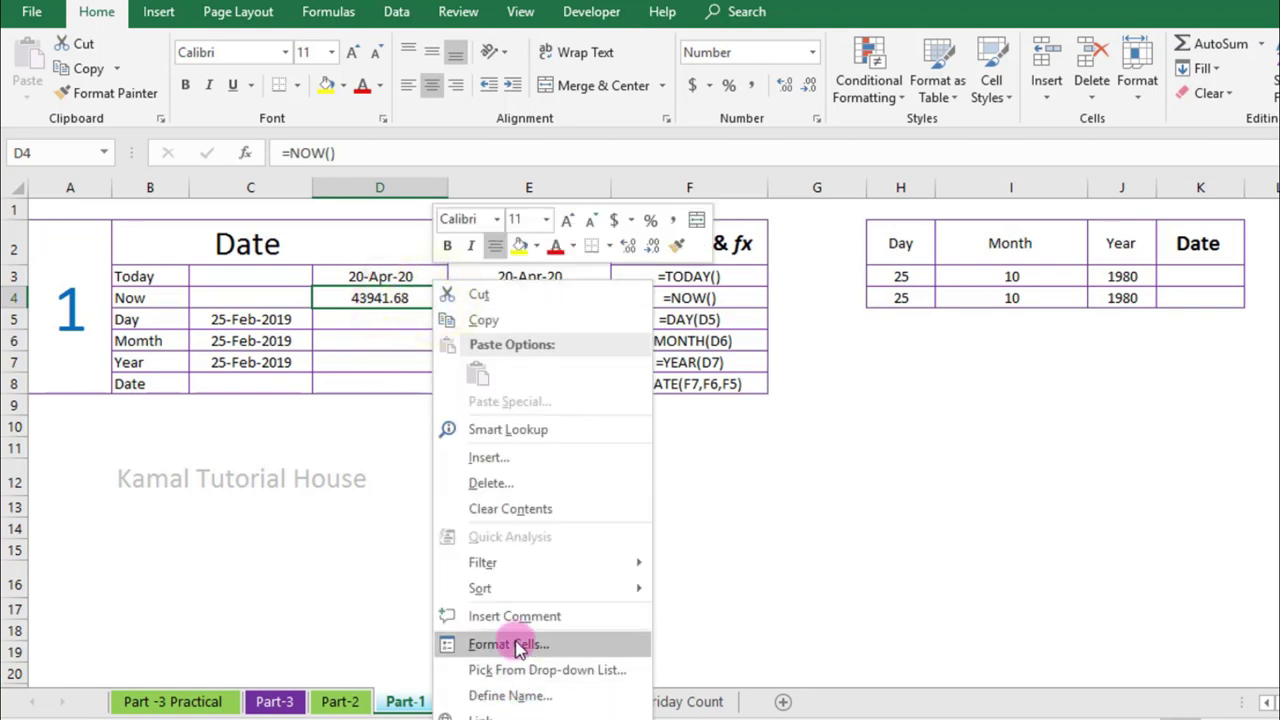
pyautogui.click(510, 644)
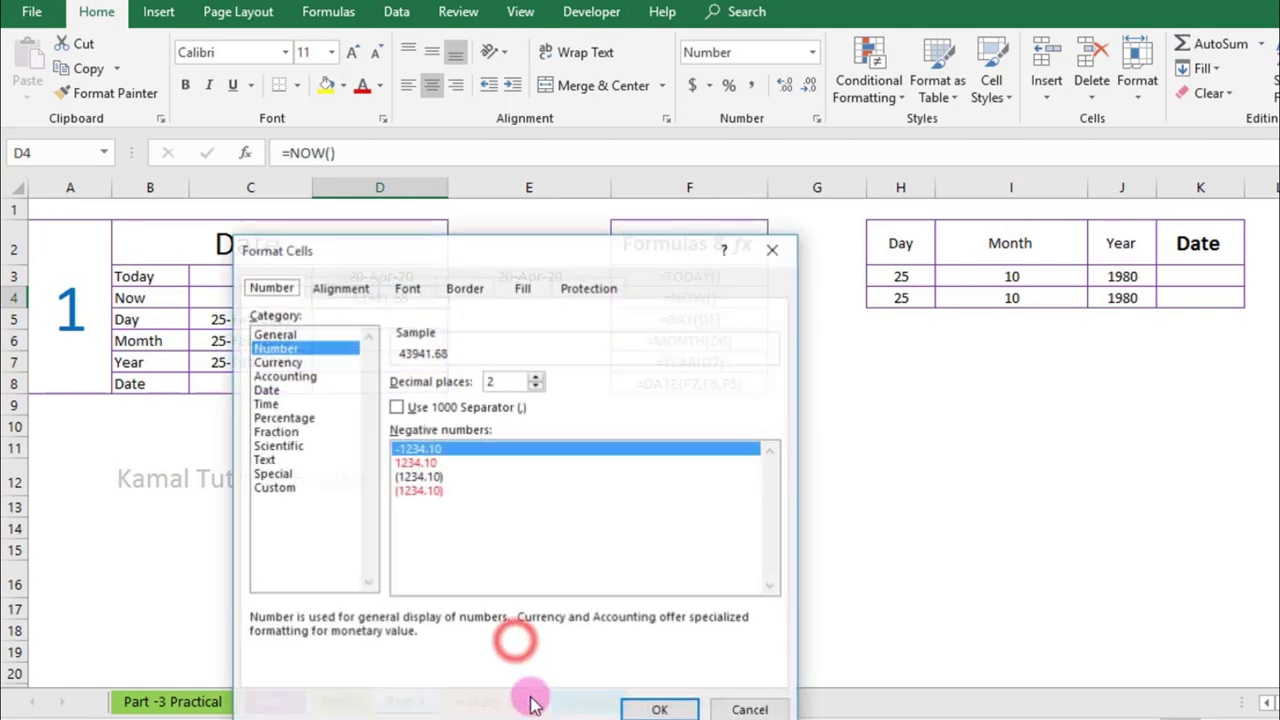
pyautogui.click(266, 390)
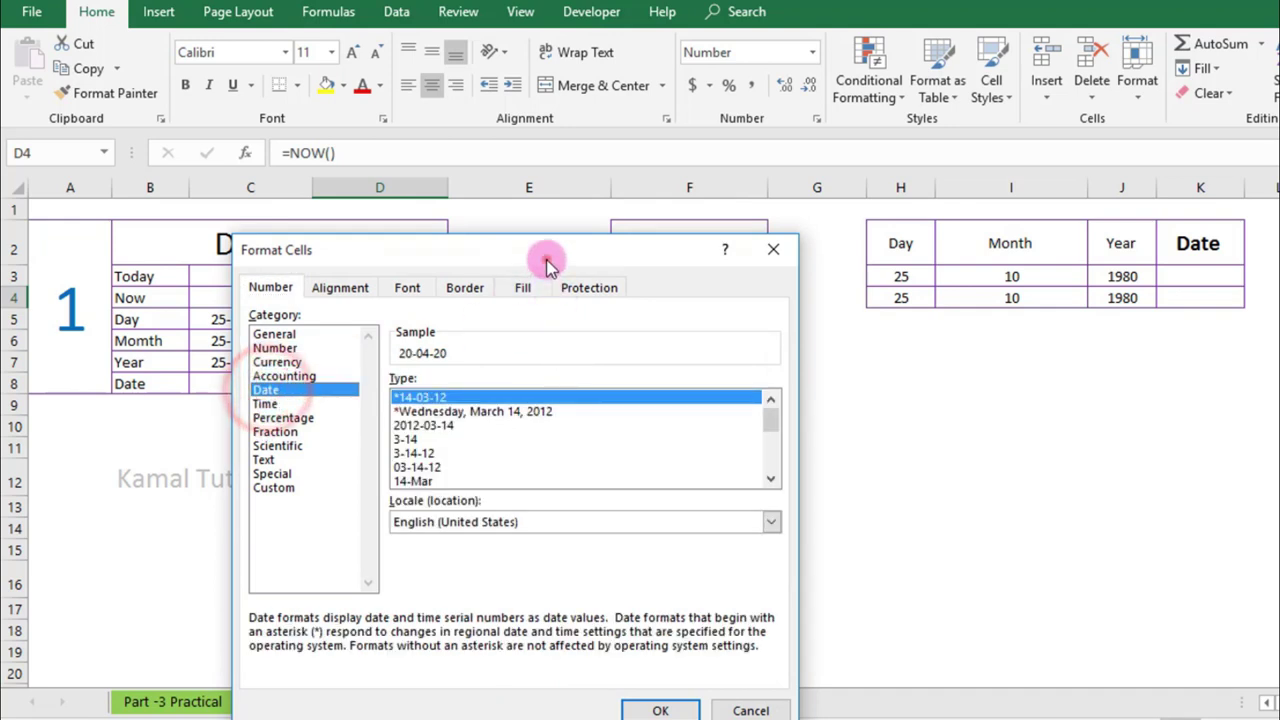
pyautogui.moveTo(546, 252); pyautogui.dragTo(685, 156)
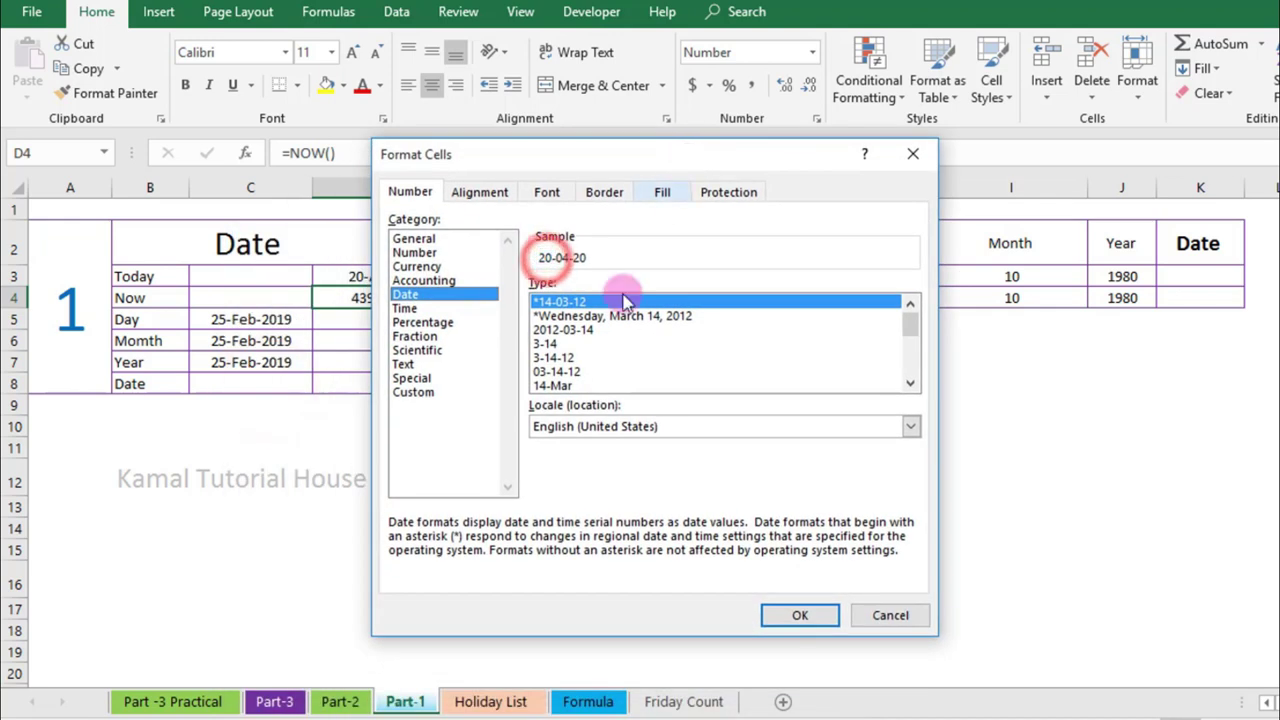
pyautogui.click(911, 322)
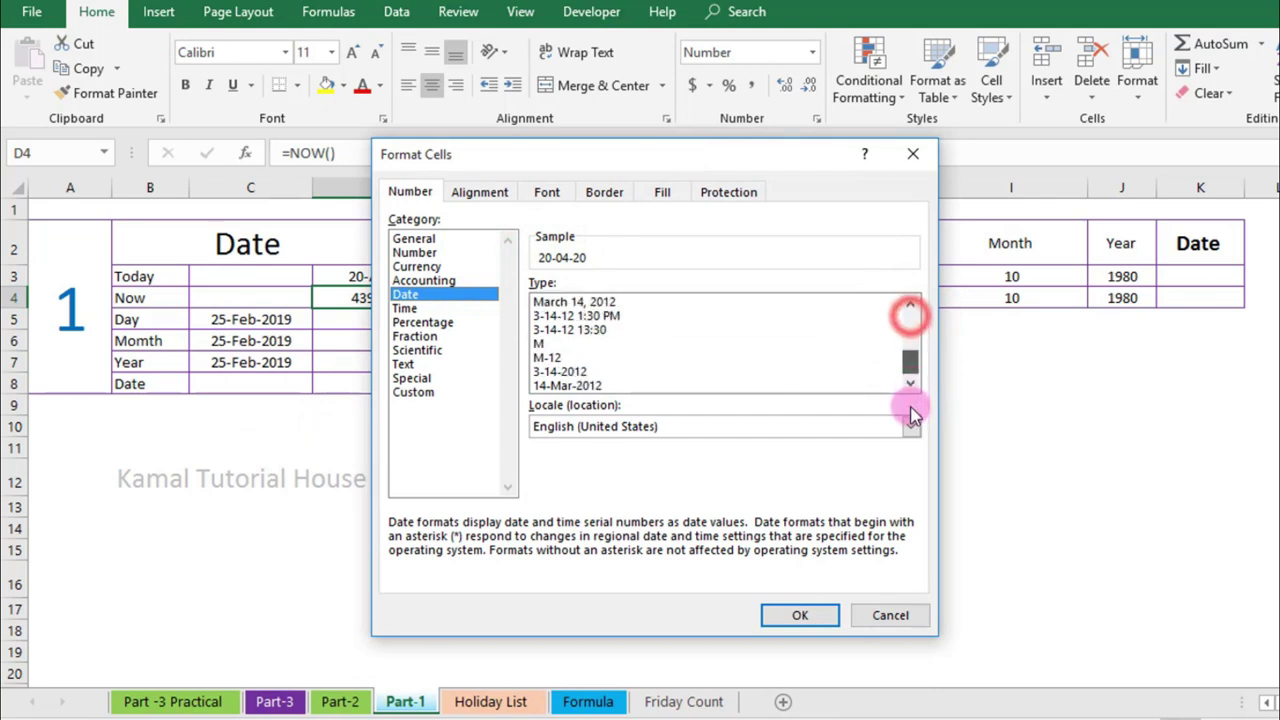
pyautogui.click(587, 318)
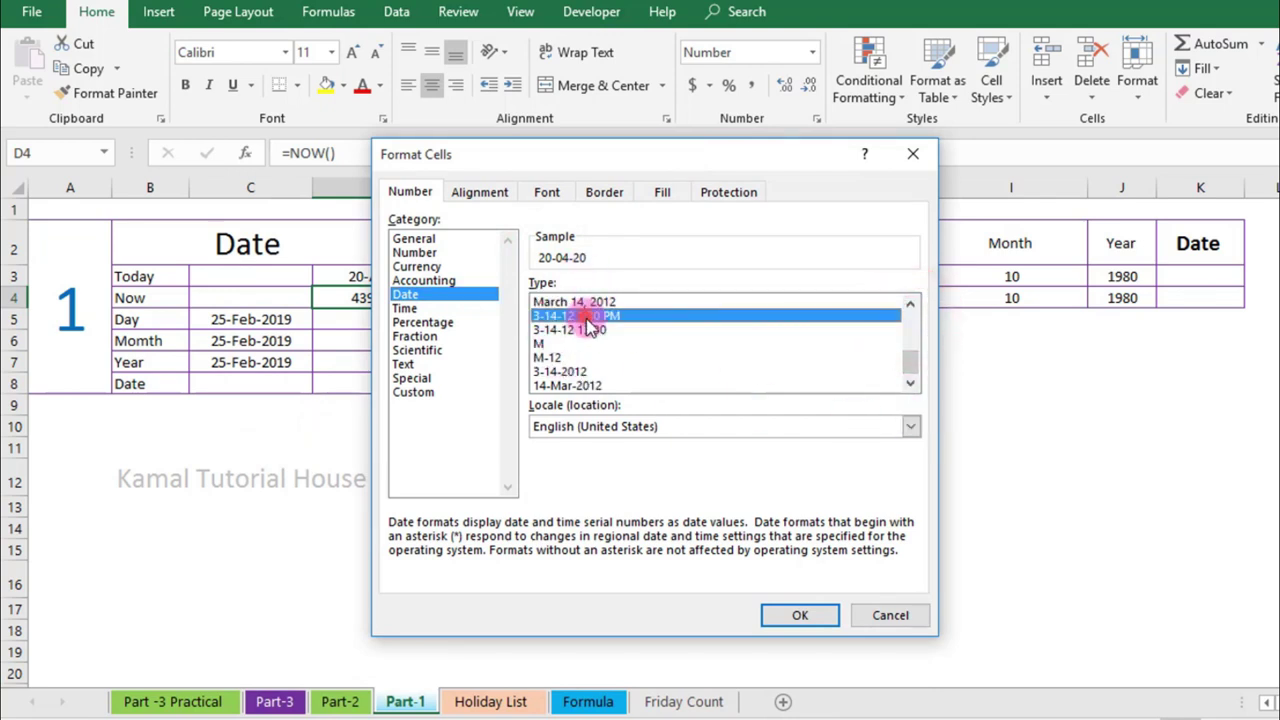
pyautogui.click(799, 615)
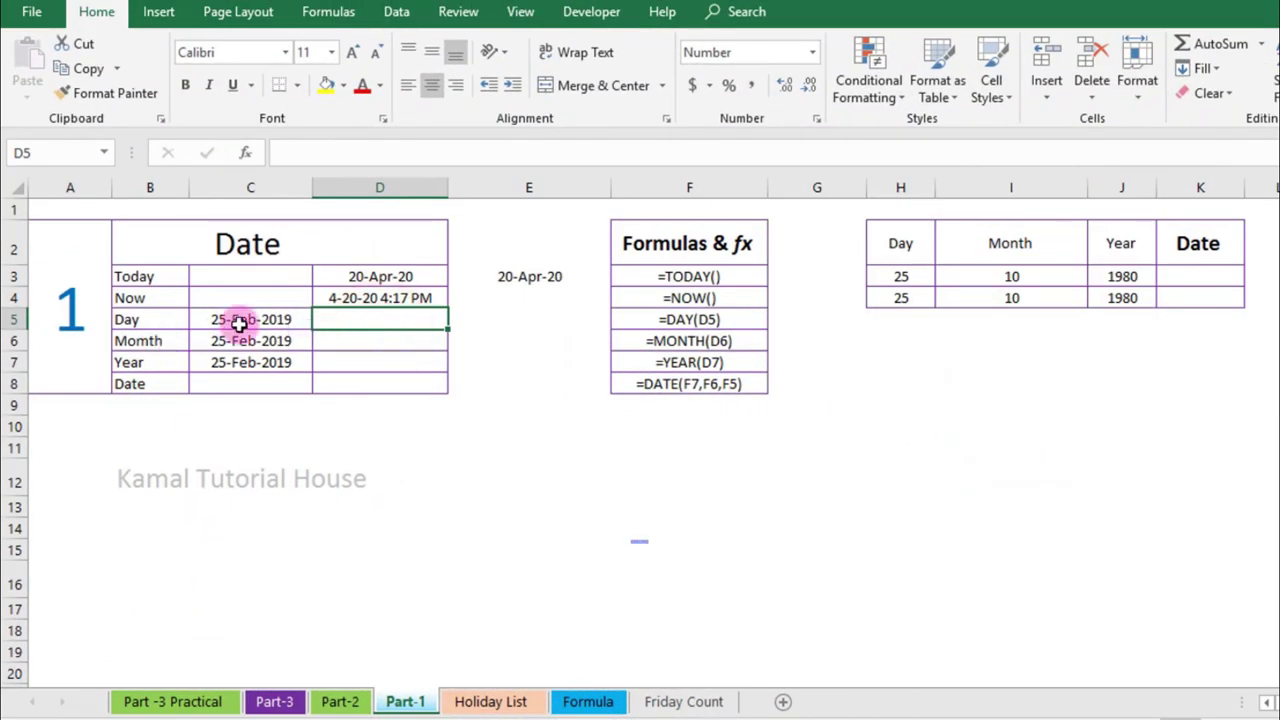
# Check the 25-Feb-2019 date in C5 and select D5 for the Day result.
pyautogui.click(250, 320)
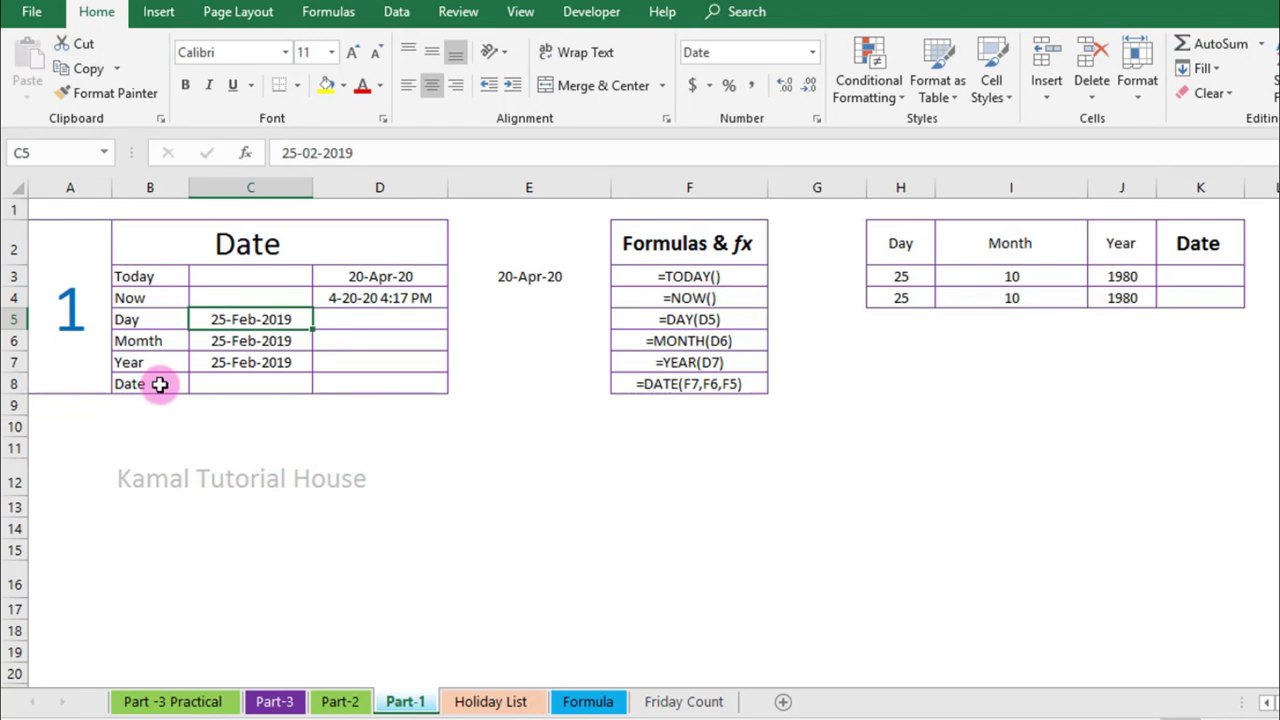
pyautogui.press('Right')
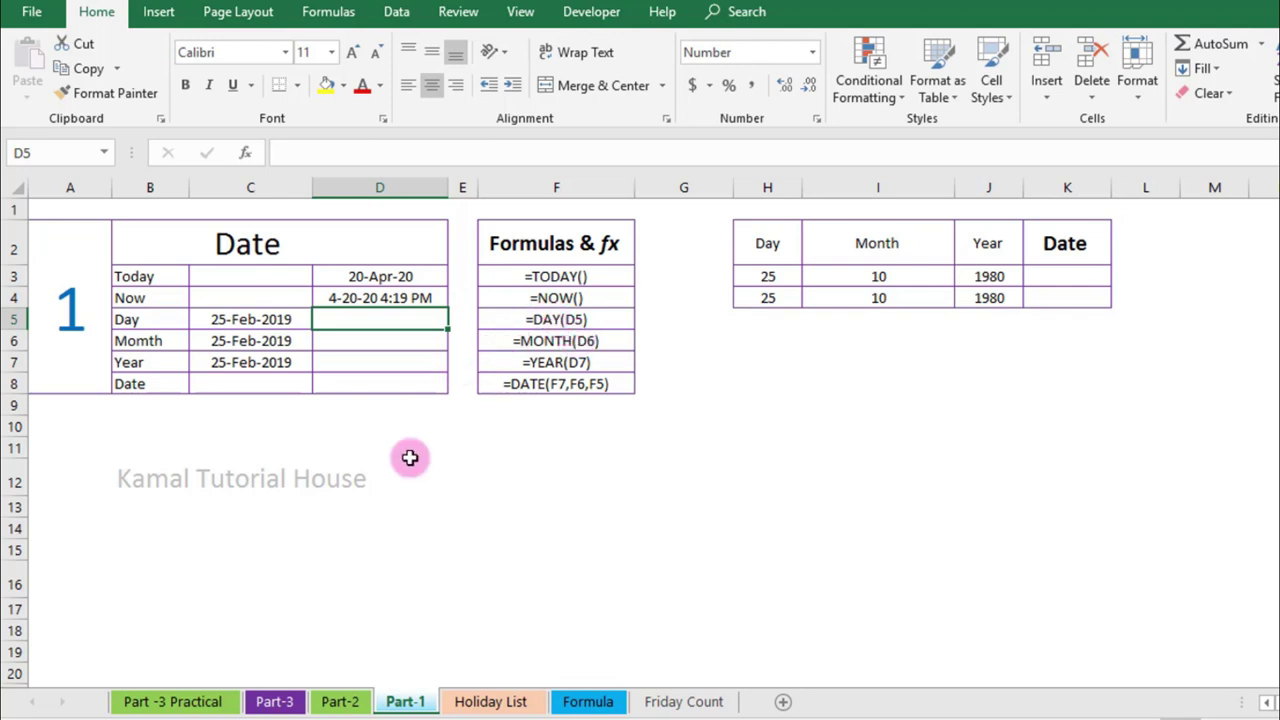
pyautogui.click(375, 318)
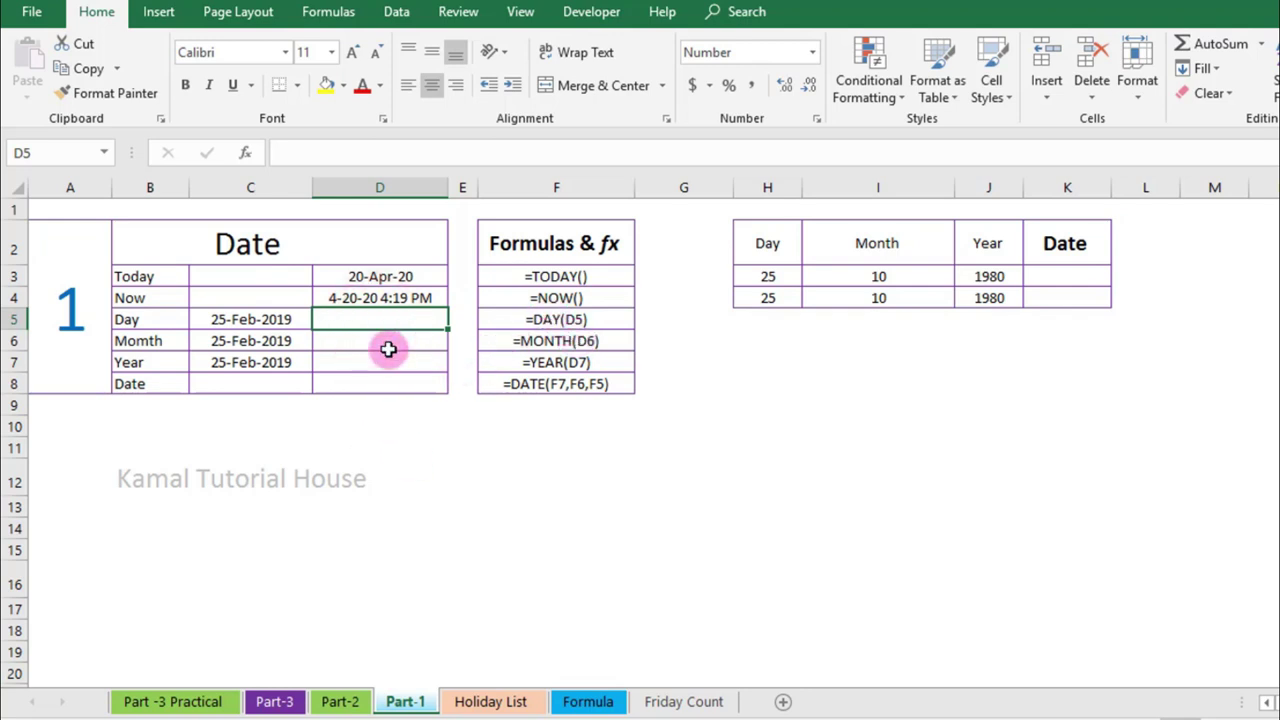
# Enter =DAY(C5) in D5 so it returns 25 from 25-Feb-2019.
pyautogui.write('=')
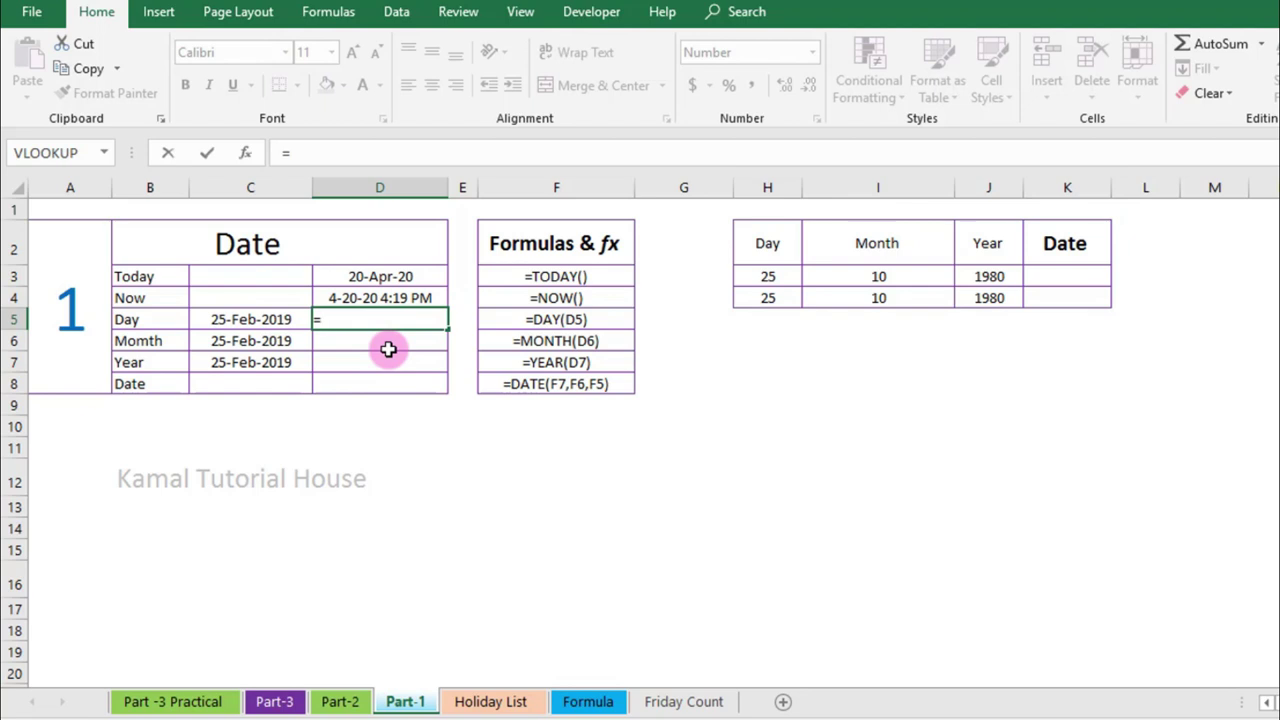
pyautogui.write('day')
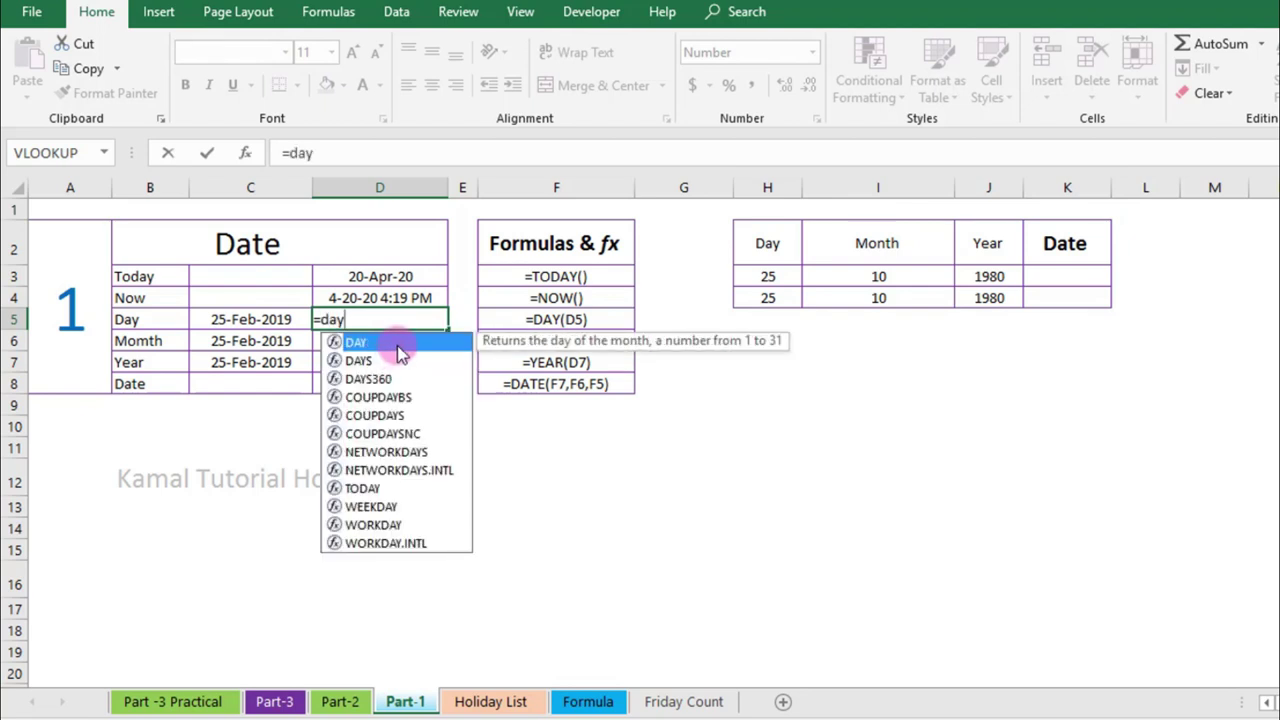
pyautogui.doubleClick(397, 345)
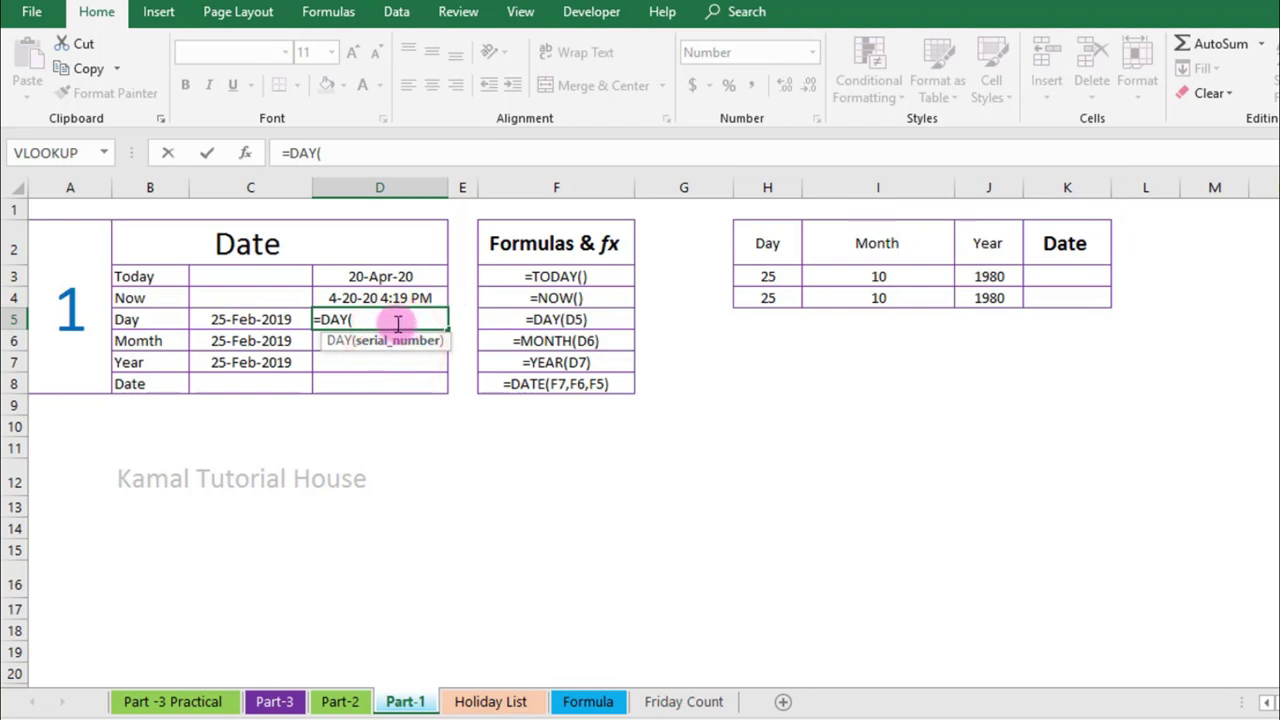
pyautogui.click(262, 323)
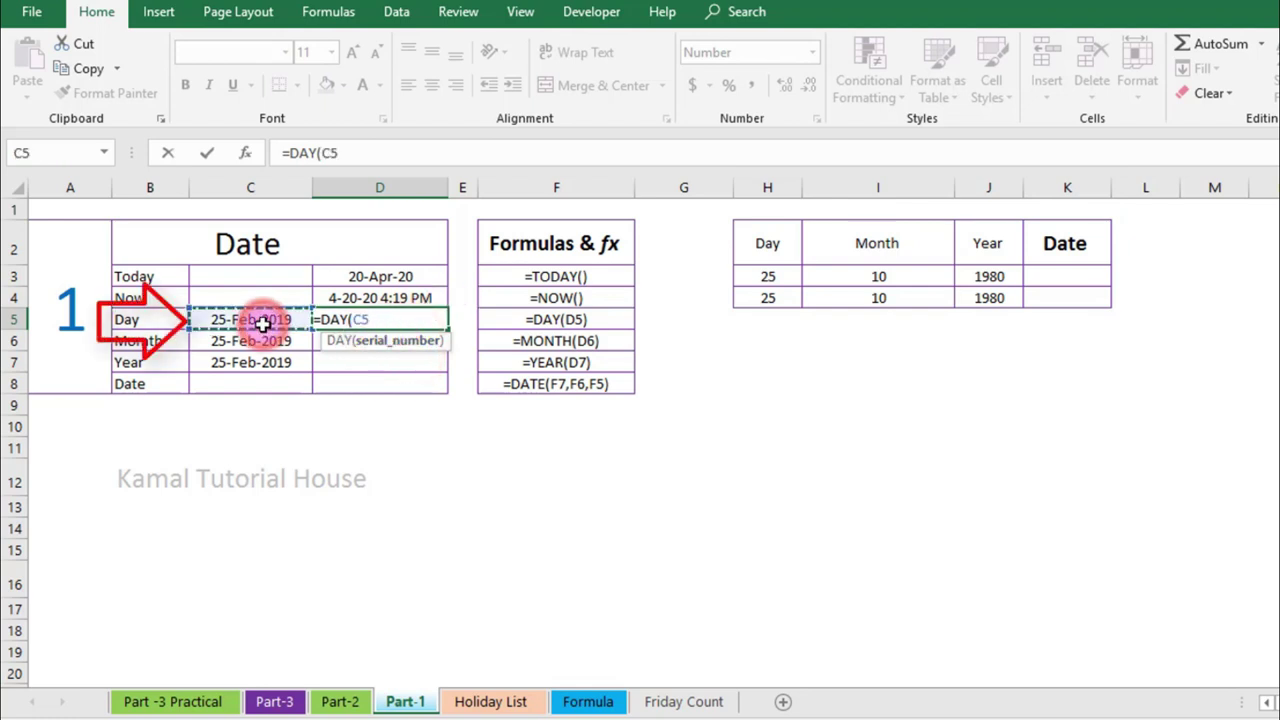
pyautogui.press('Return')
pyautogui.press('Up')
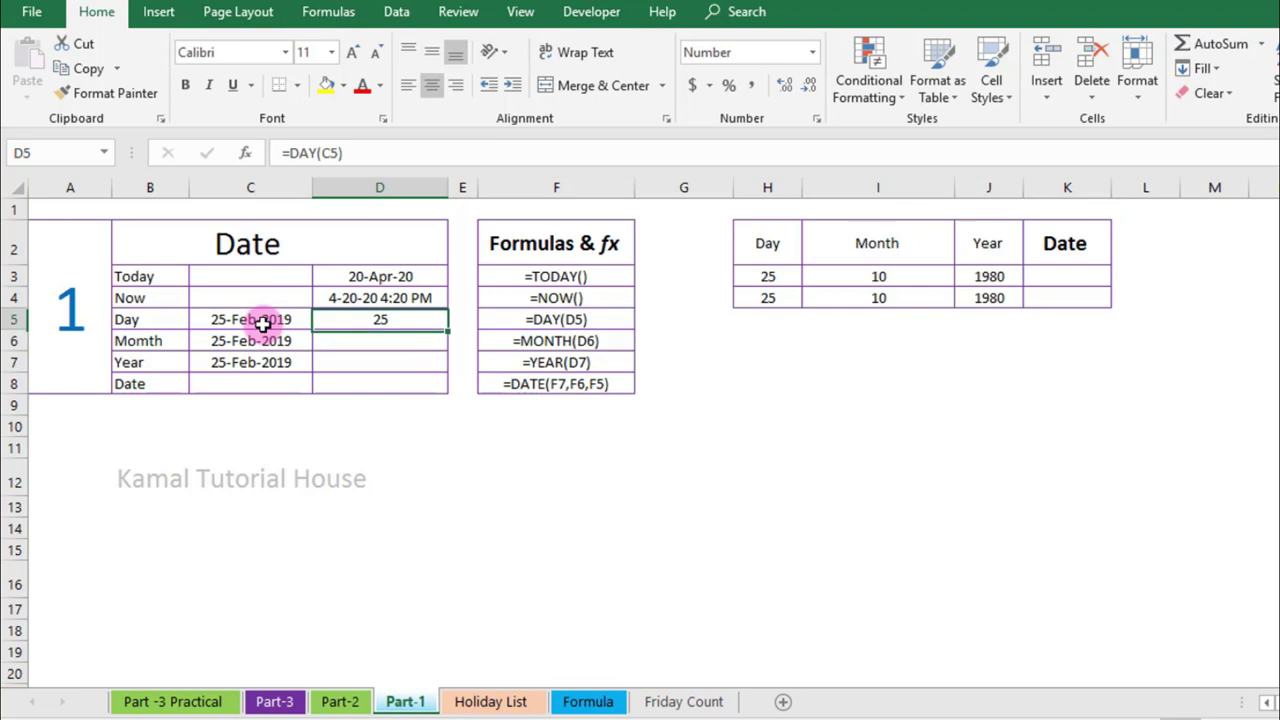
pyautogui.click(262, 323)
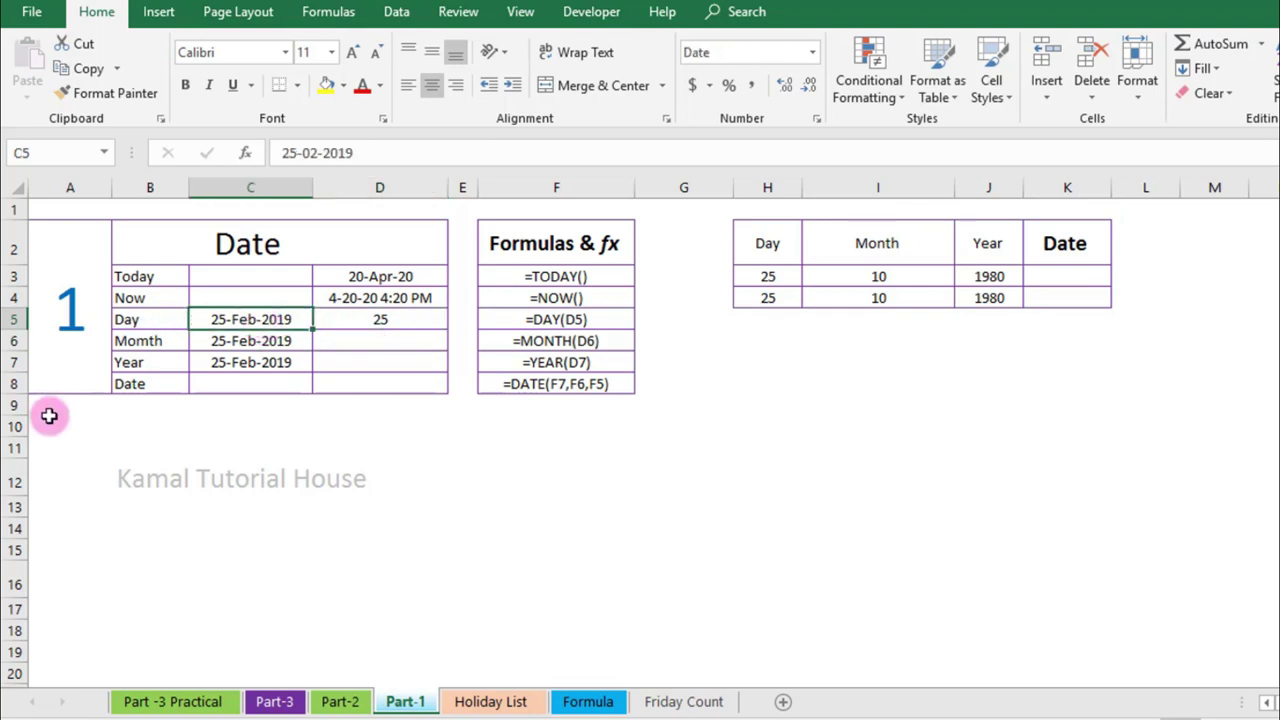
pyautogui.click(400, 342)
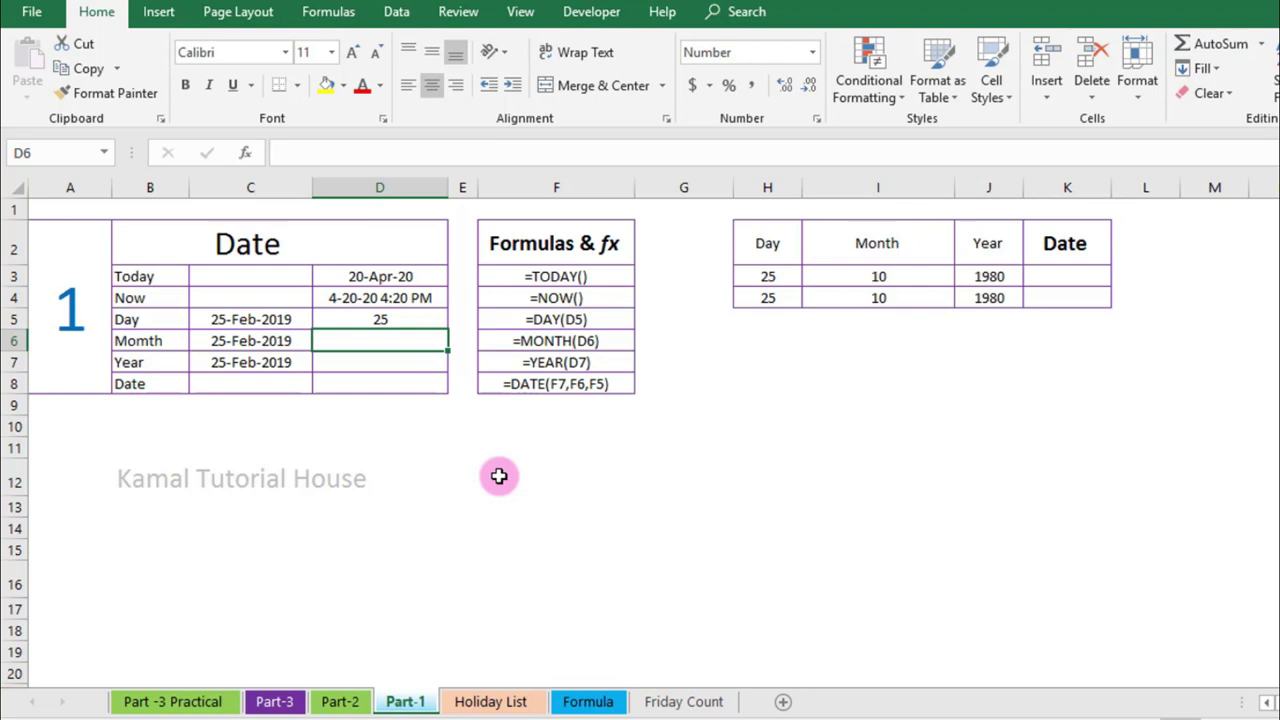
# Enter =MONTH(C6) in D6 so the Month row returns 2.
pyautogui.write('=')
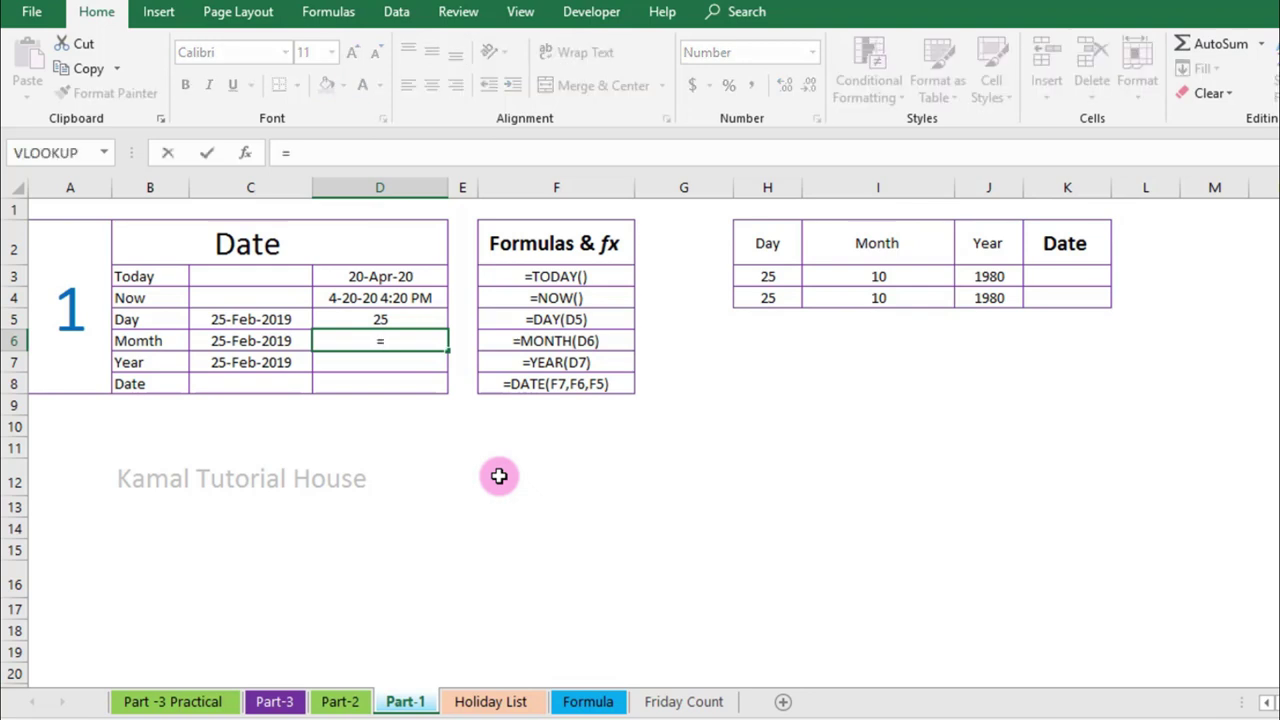
pyautogui.write('mont')
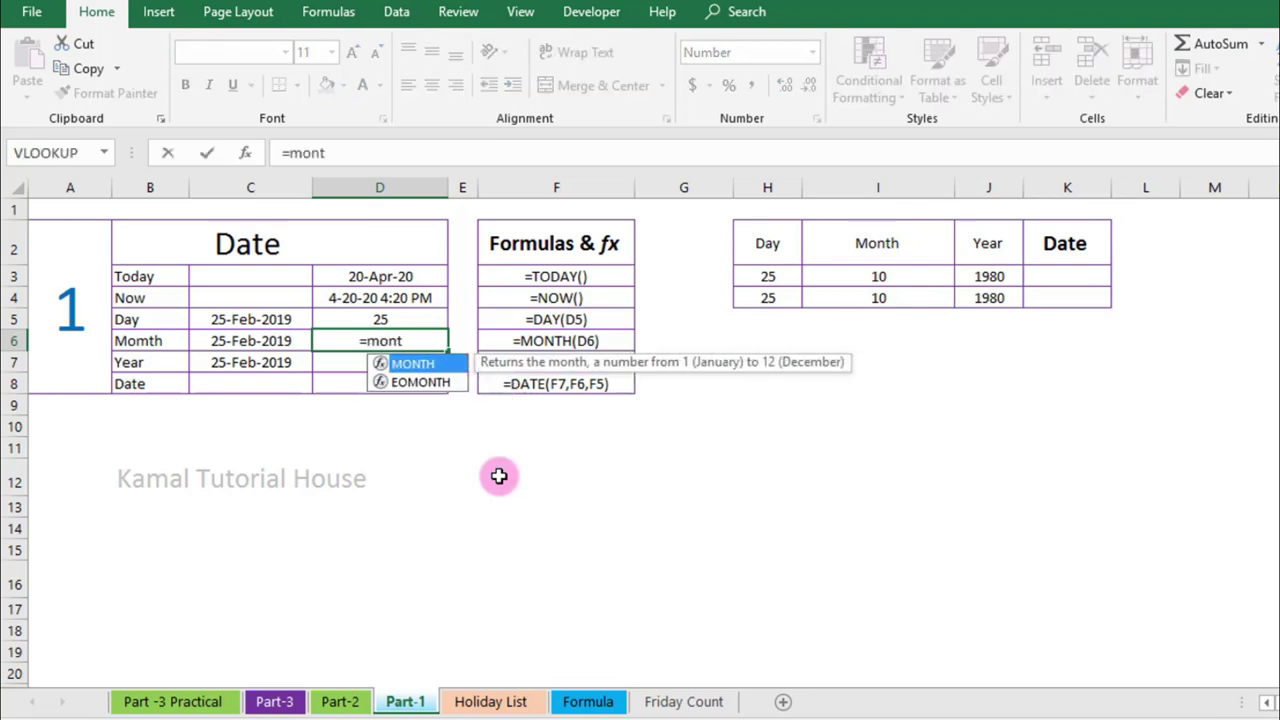
pyautogui.click(440, 368)
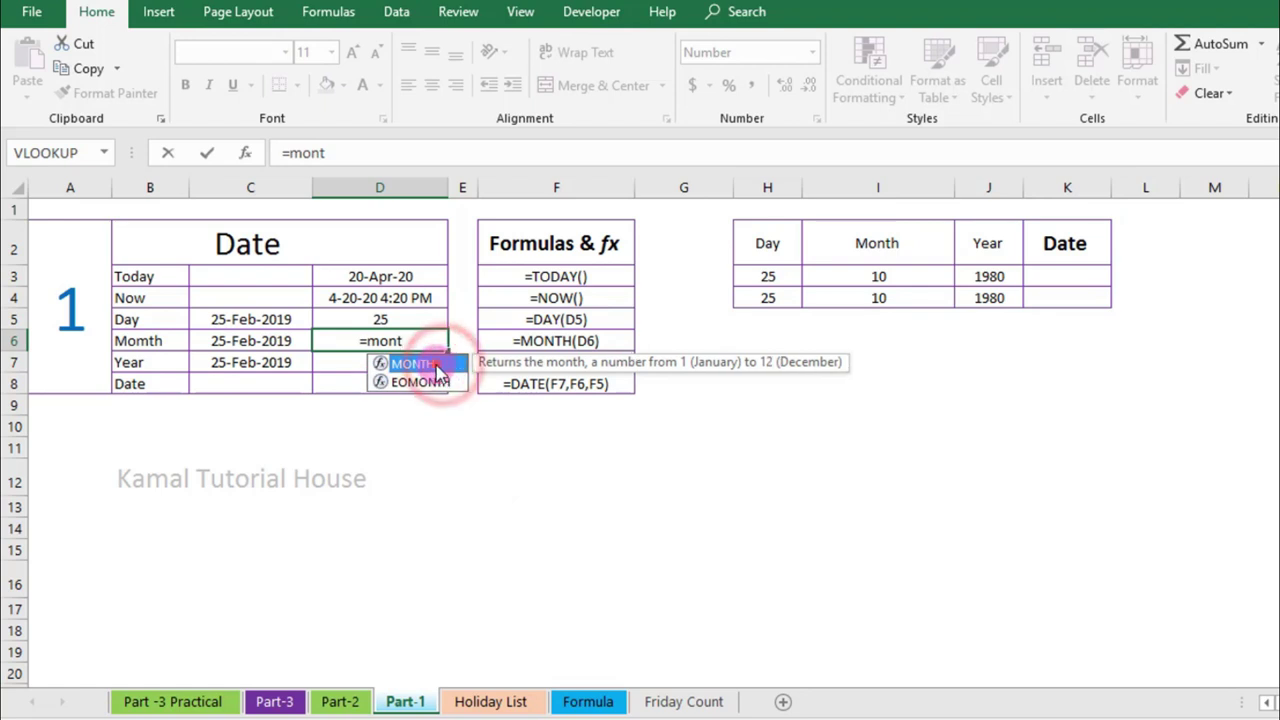
pyautogui.doubleClick(440, 368)
pyautogui.click(279, 343)
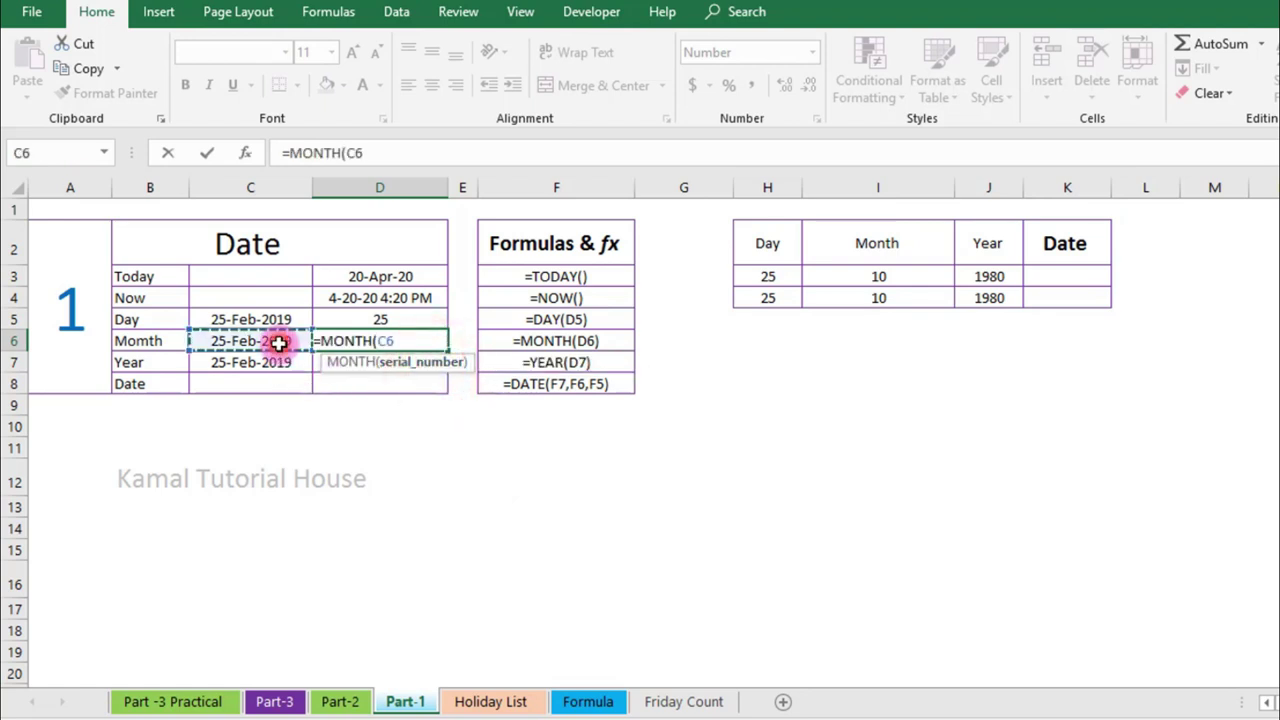
pyautogui.press('Return')
pyautogui.press('Up')
# Enter =YEAR(C7) in D7 so the Year row returns 2019.
pyautogui.press('Down')
pyautogui.press('F2')
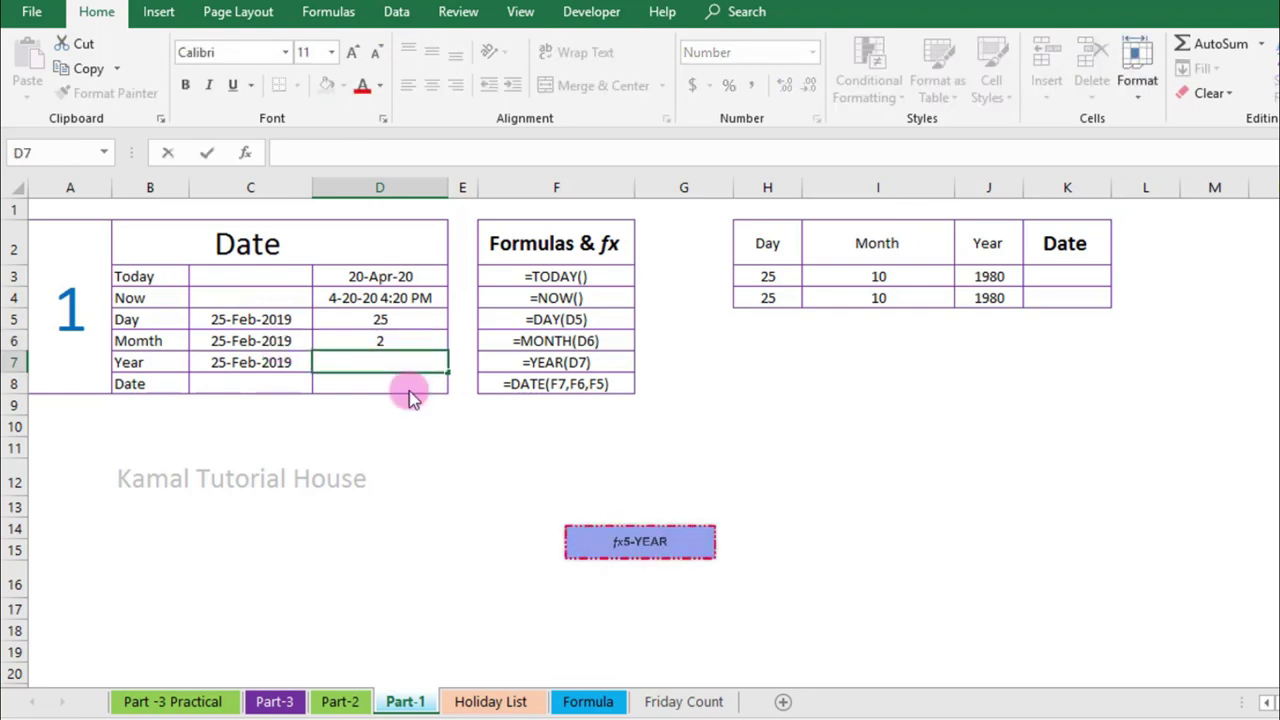
pyautogui.write('=')
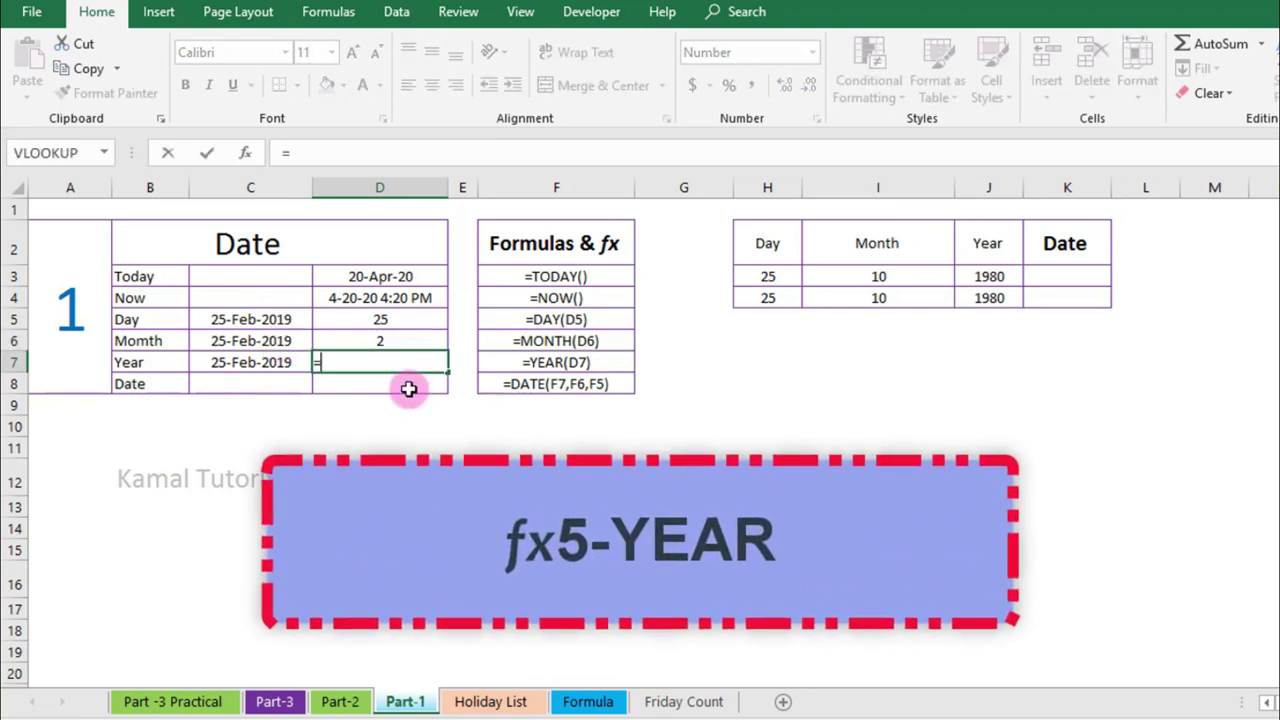
pyautogui.write('year')
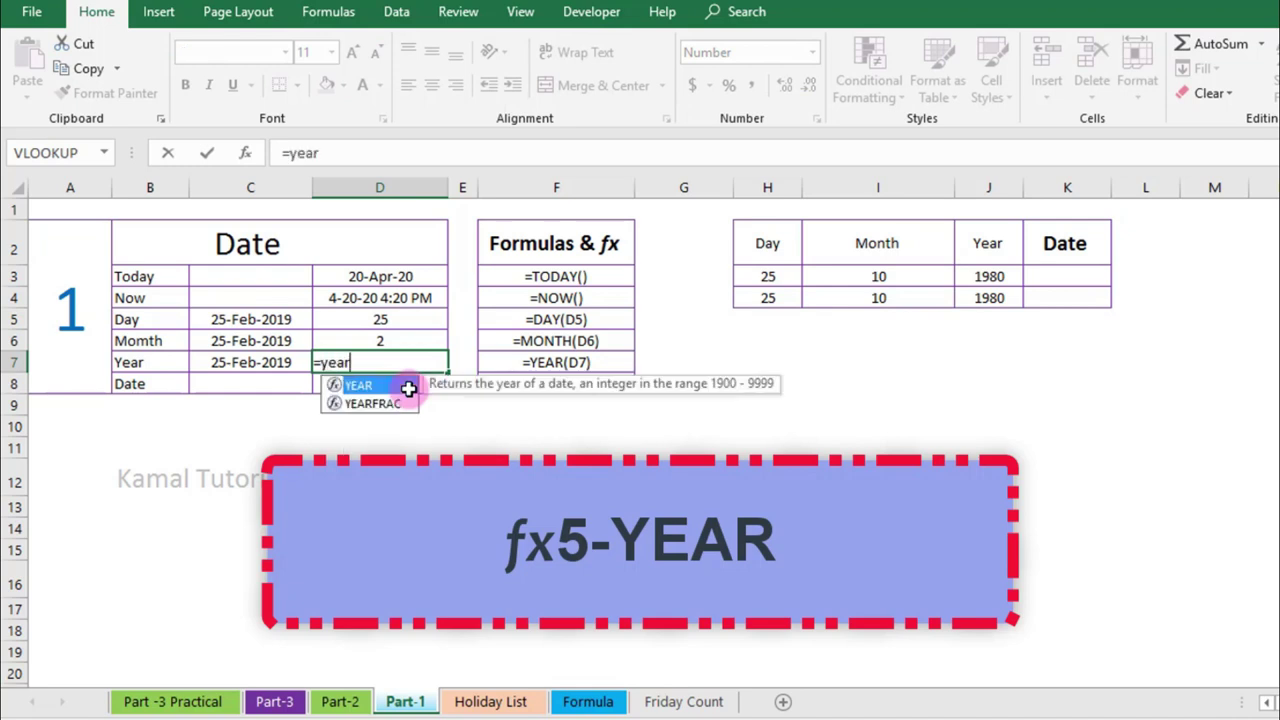
pyautogui.doubleClick(409, 386)
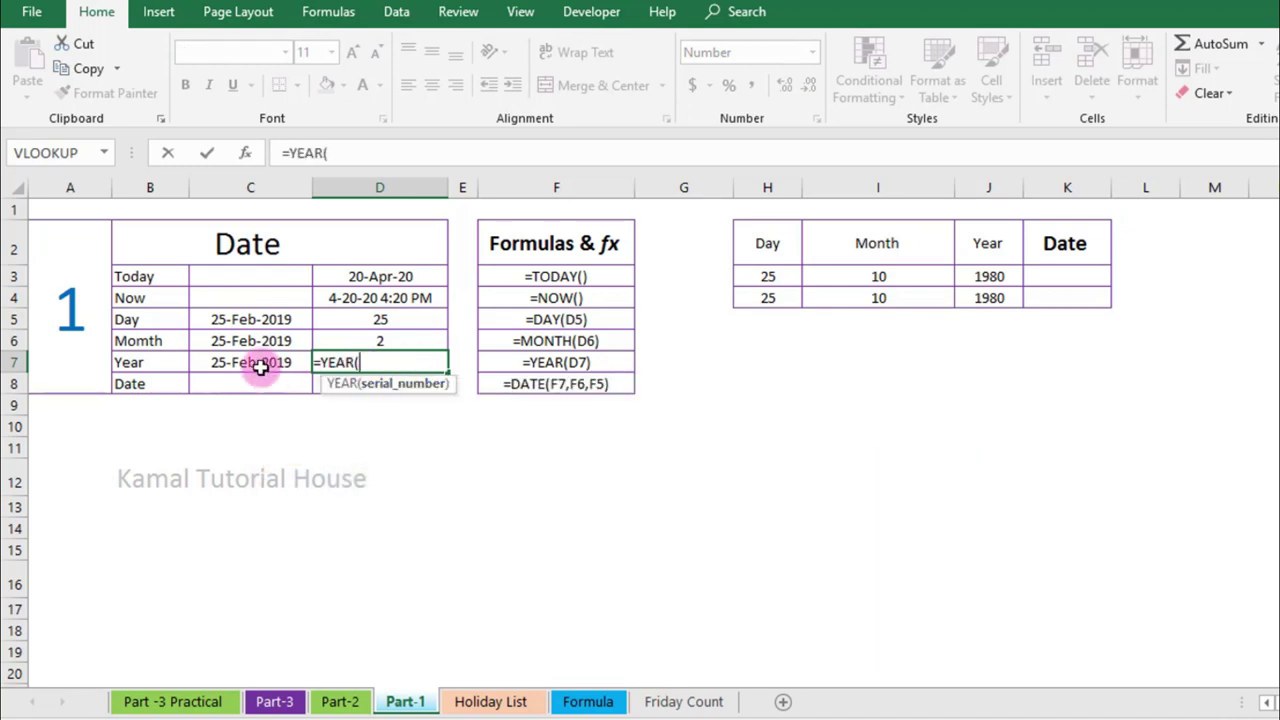
pyautogui.click(259, 366)
pyautogui.press('Return')
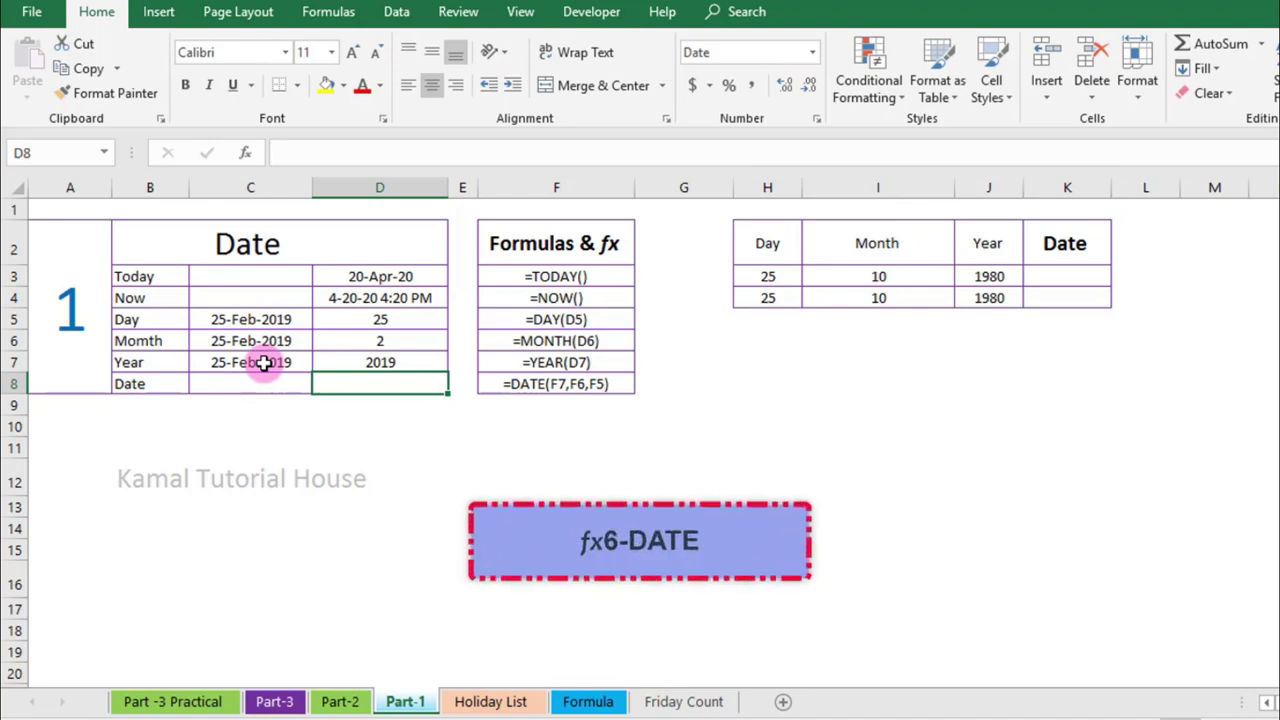
pyautogui.moveTo(381, 320); pyautogui.dragTo(390, 360)
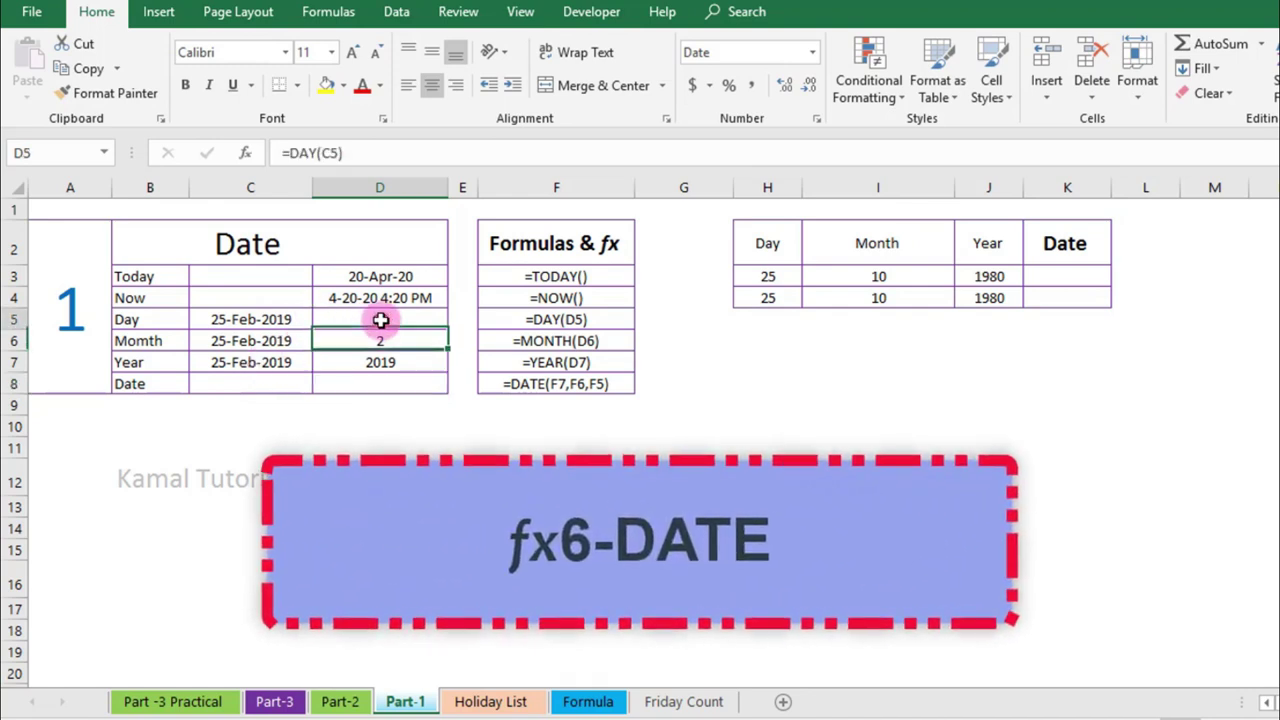
pyautogui.click(423, 440)
pyautogui.click(400, 320)
pyautogui.click(120, 384)
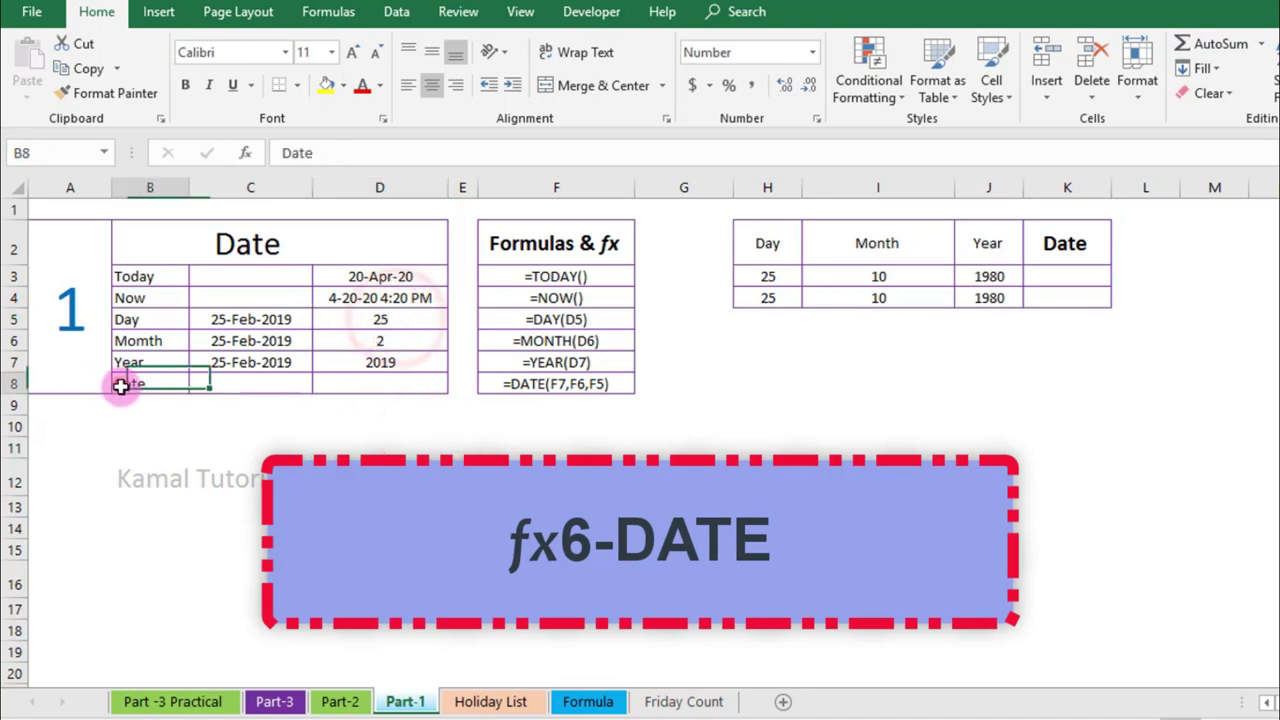
pyautogui.click(355, 388)
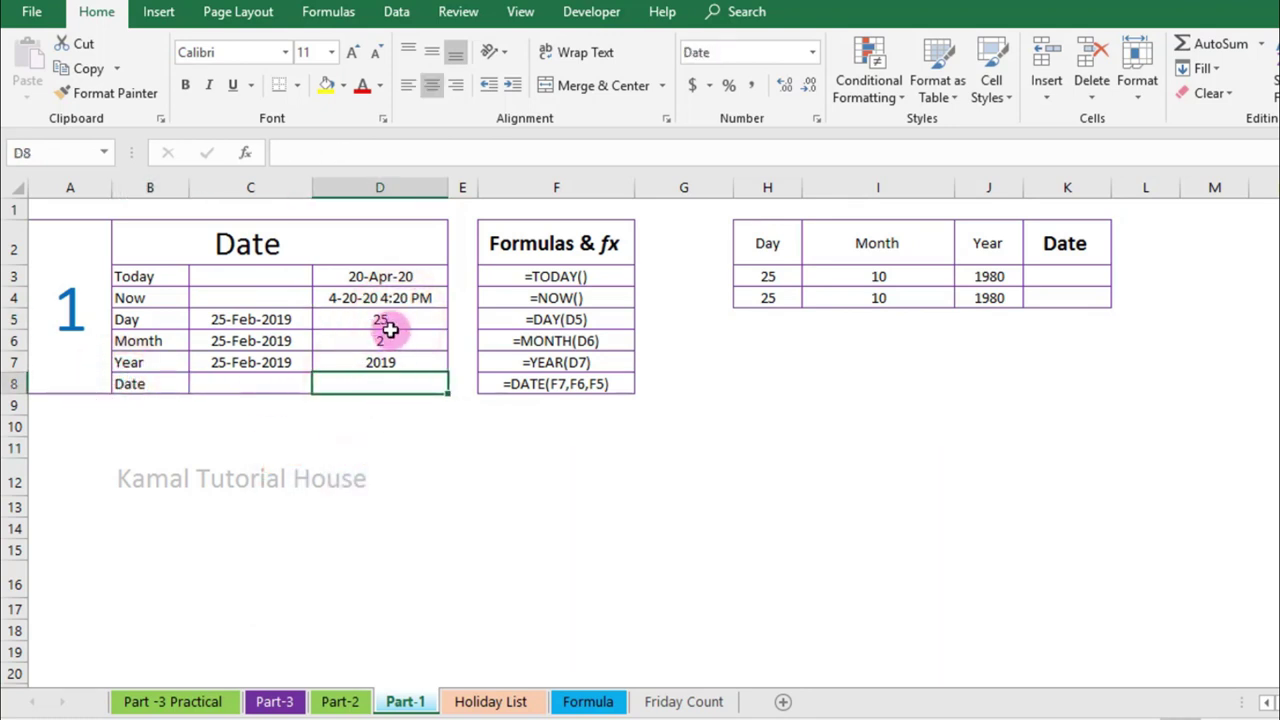
pyautogui.click(762, 245)
pyautogui.press('Right')
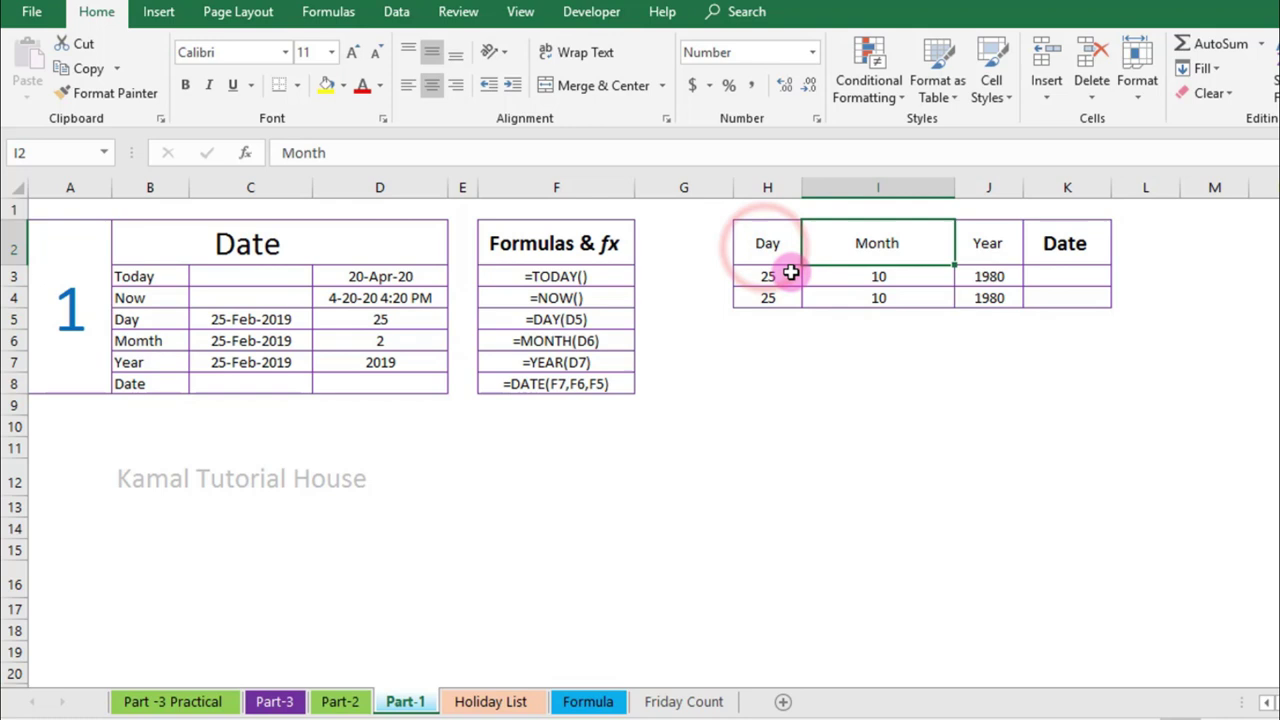
pyautogui.press('Right')
pyautogui.press('Right')
pyautogui.press('Right')
pyautogui.press('Right')
pyautogui.press('Left')
pyautogui.press('Left')
pyautogui.press('Left')
pyautogui.press('Left')
pyautogui.press('Left')
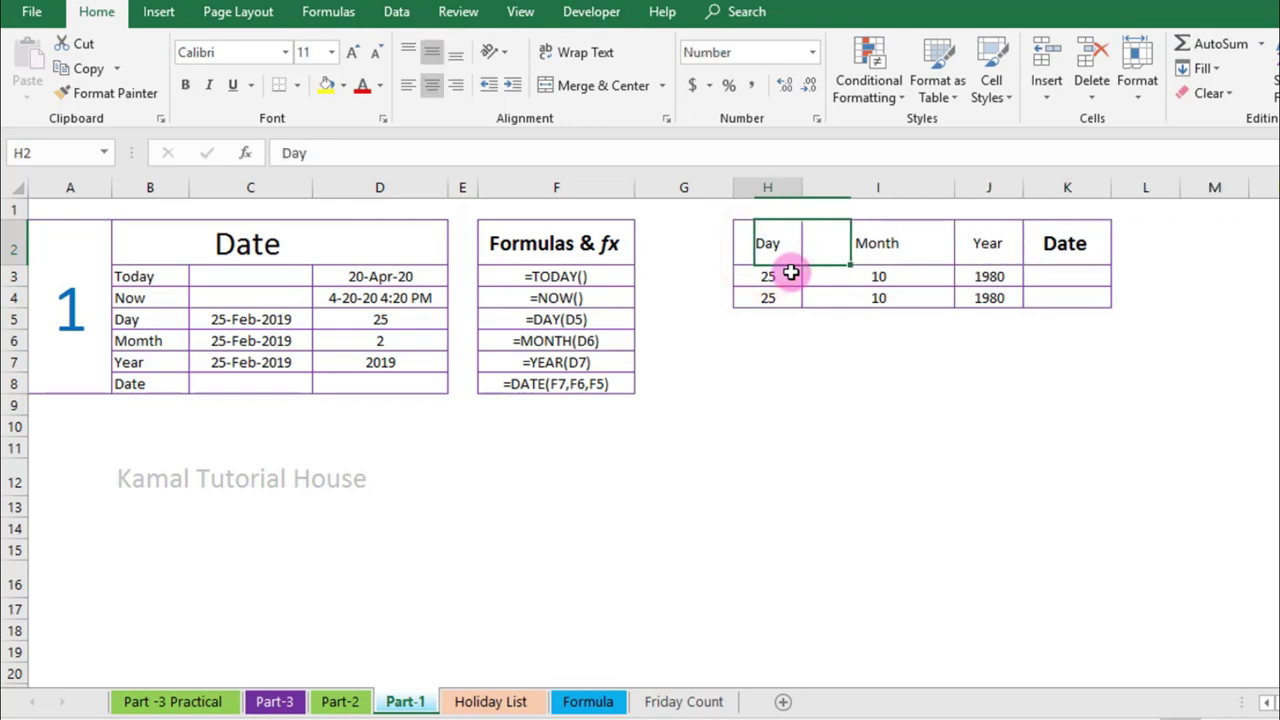
pyautogui.press('Down')
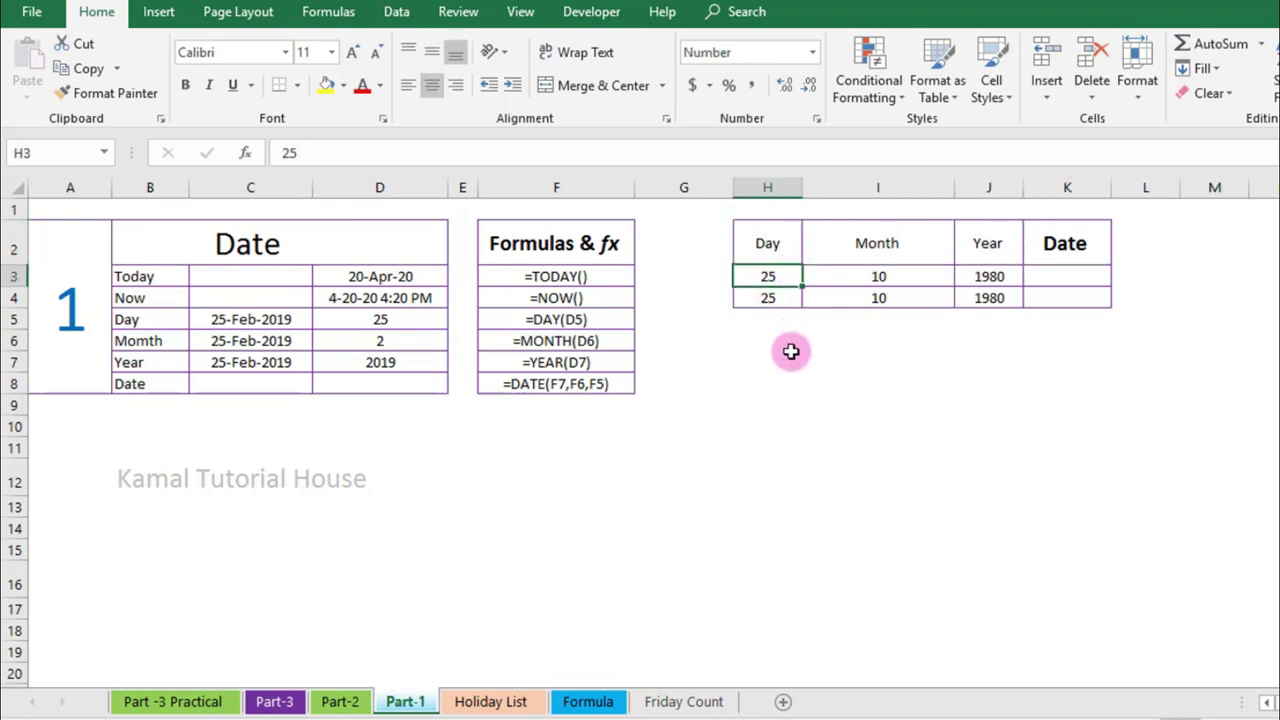
pyautogui.press('Right')
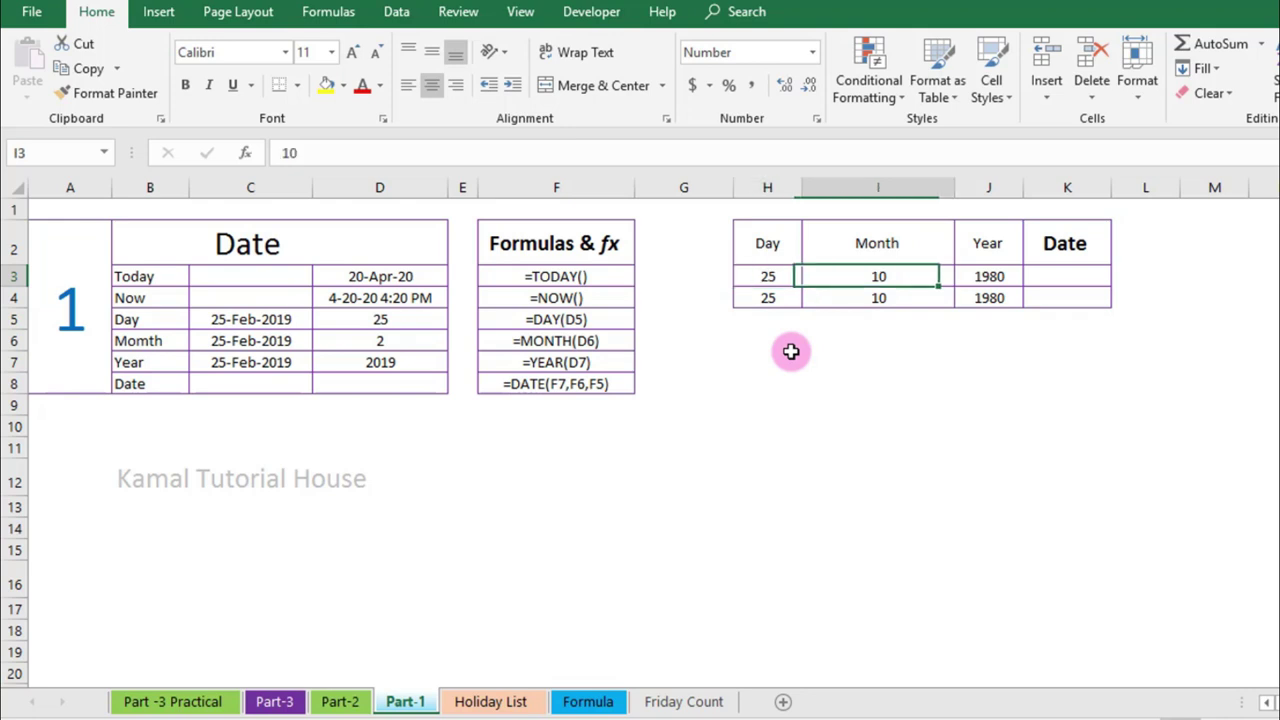
pyautogui.press('Right')
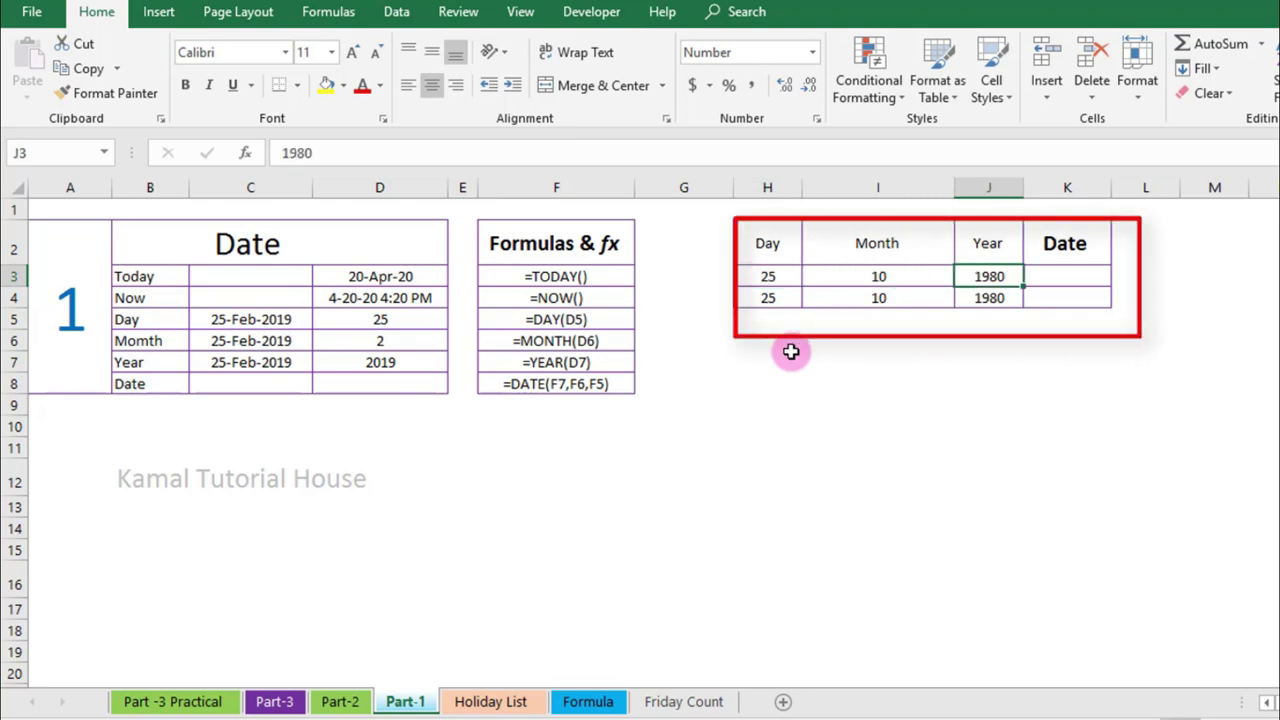
pyautogui.press('Right')
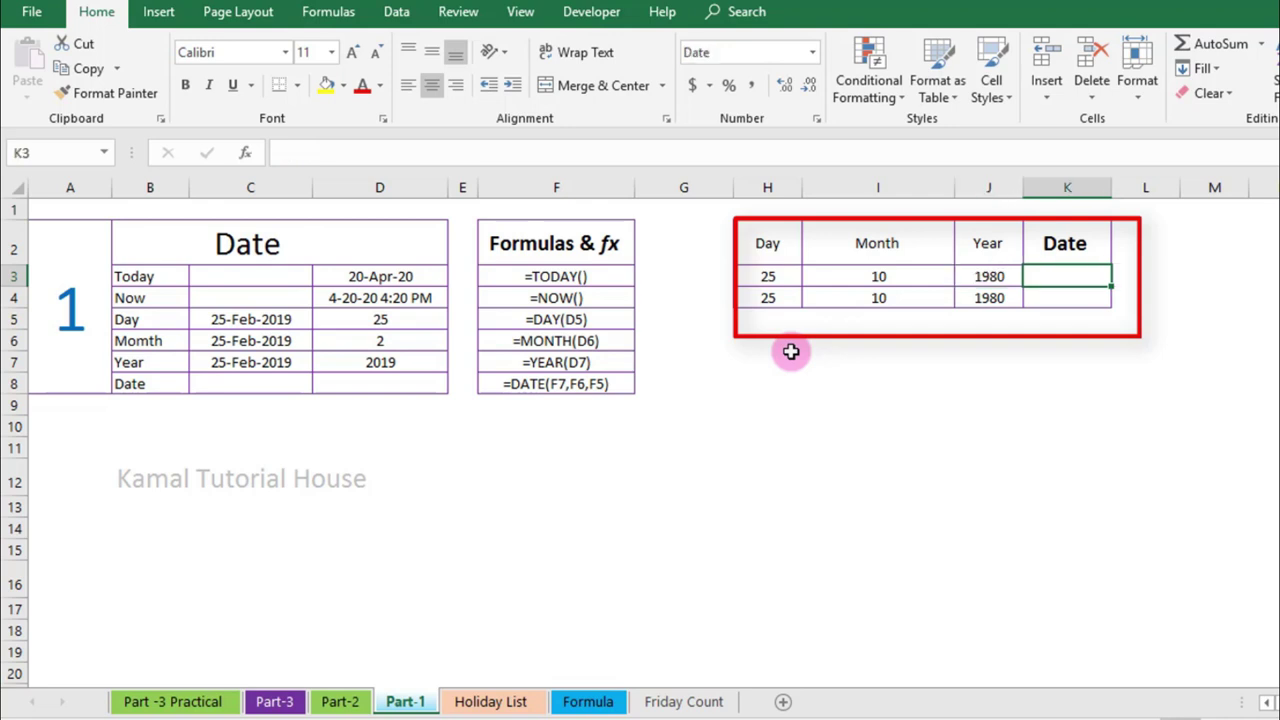
pyautogui.click(380, 362)
pyautogui.click(385, 384)
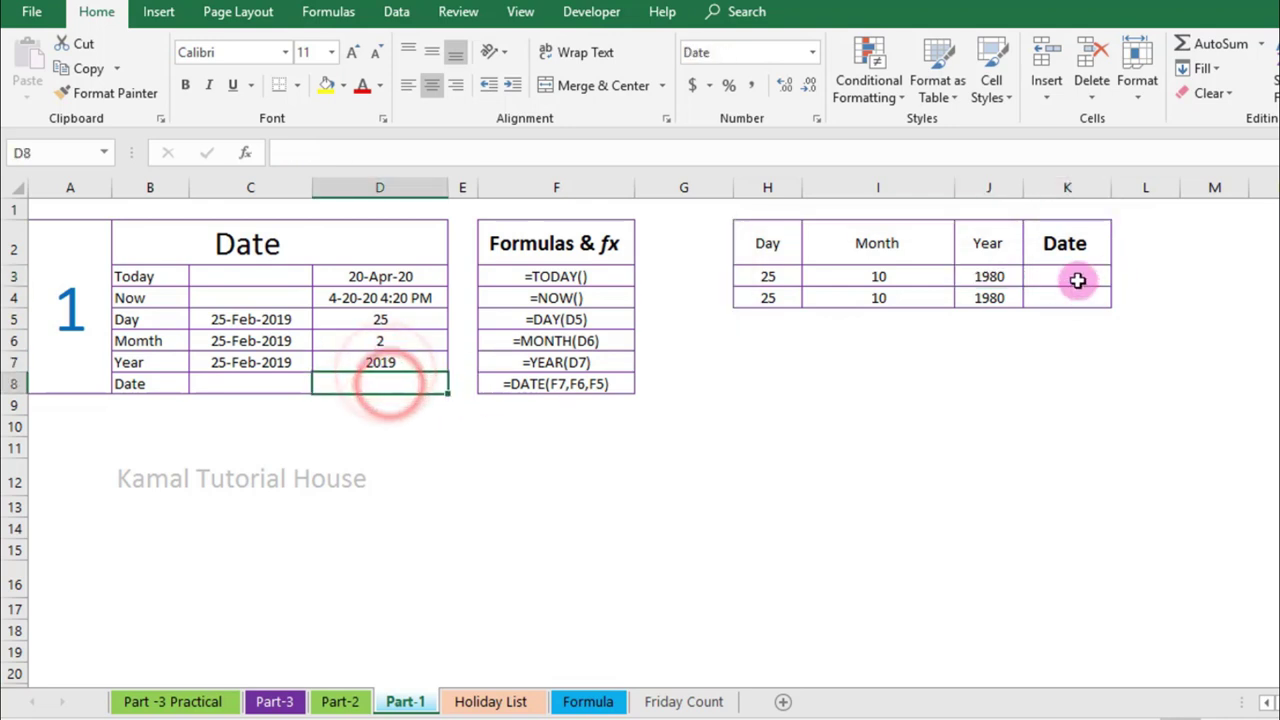
pyautogui.click(1077, 280)
# Enter =DATE(J3,I3,H3) in K3 for 25-Oct-1980 and fill it down into K4.
pyautogui.write('=')
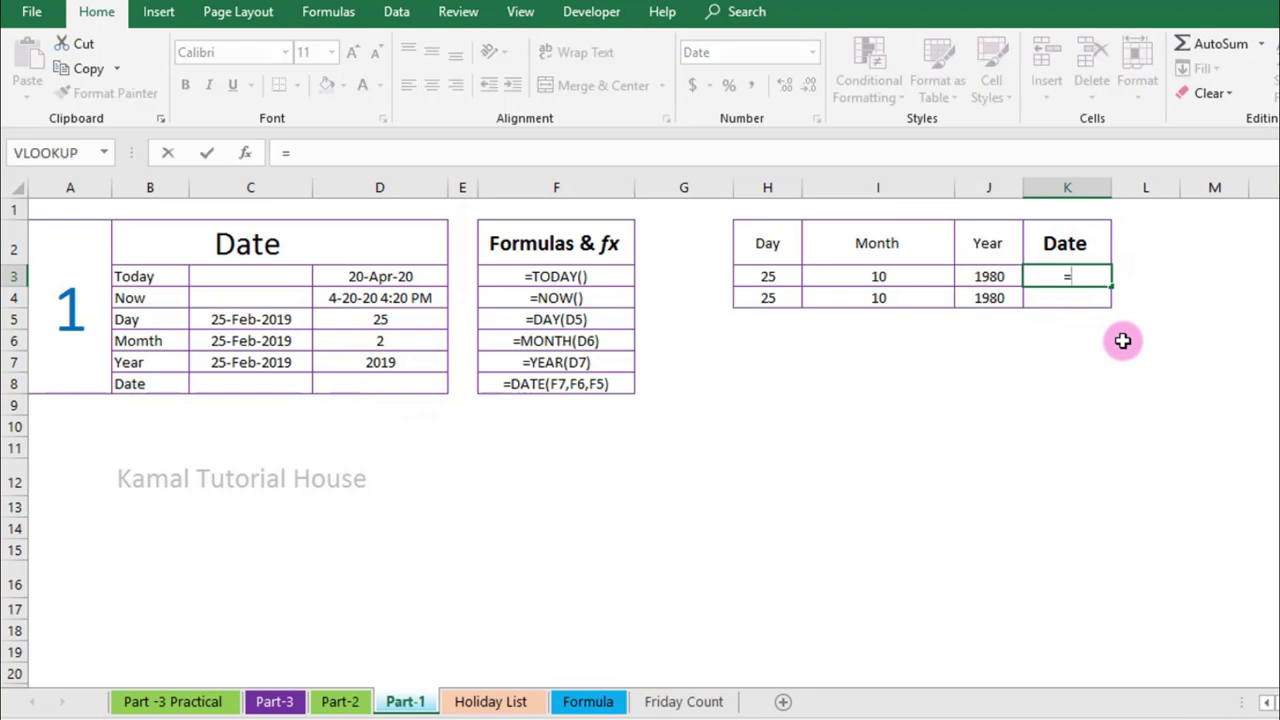
pyautogui.write('date')
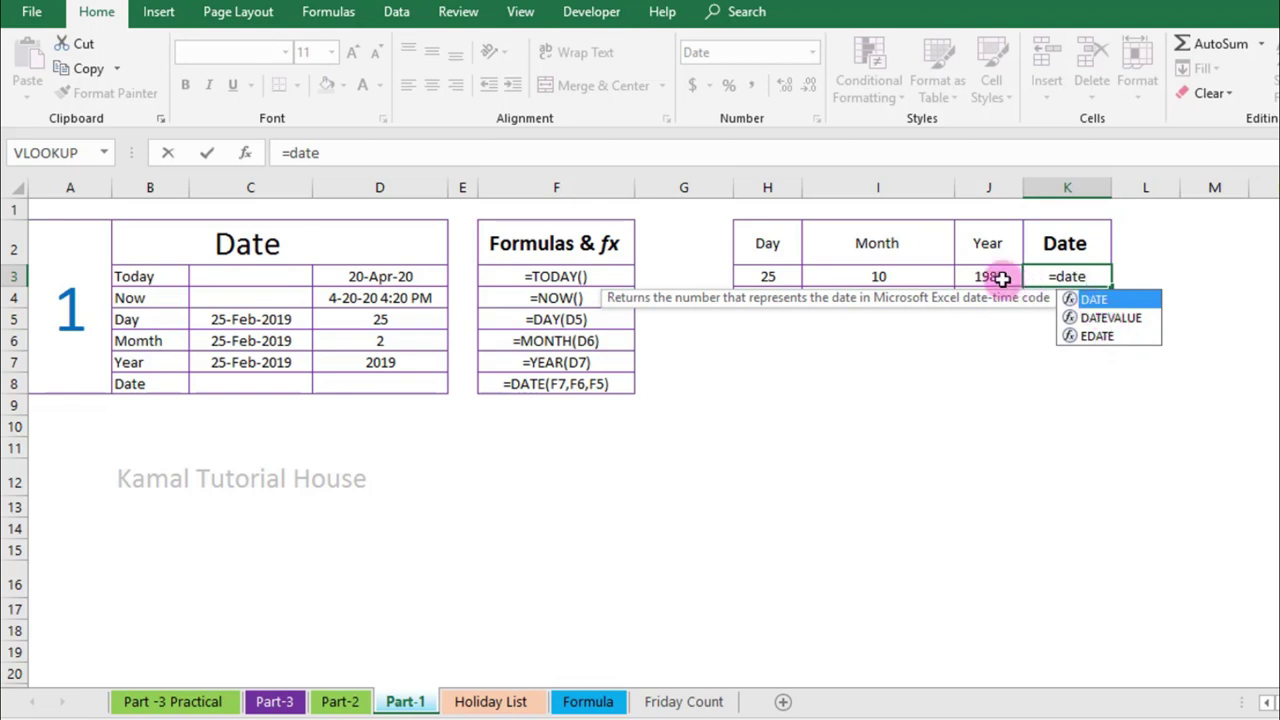
pyautogui.write('(')
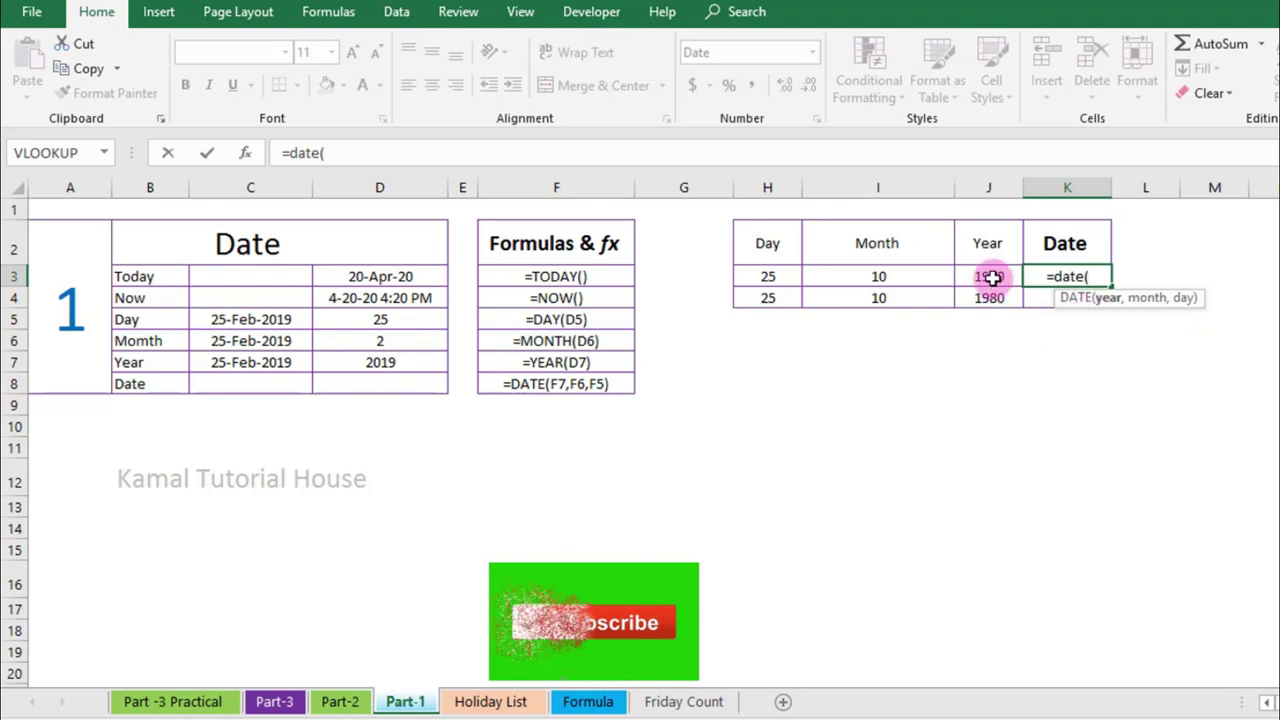
pyautogui.click(992, 278)
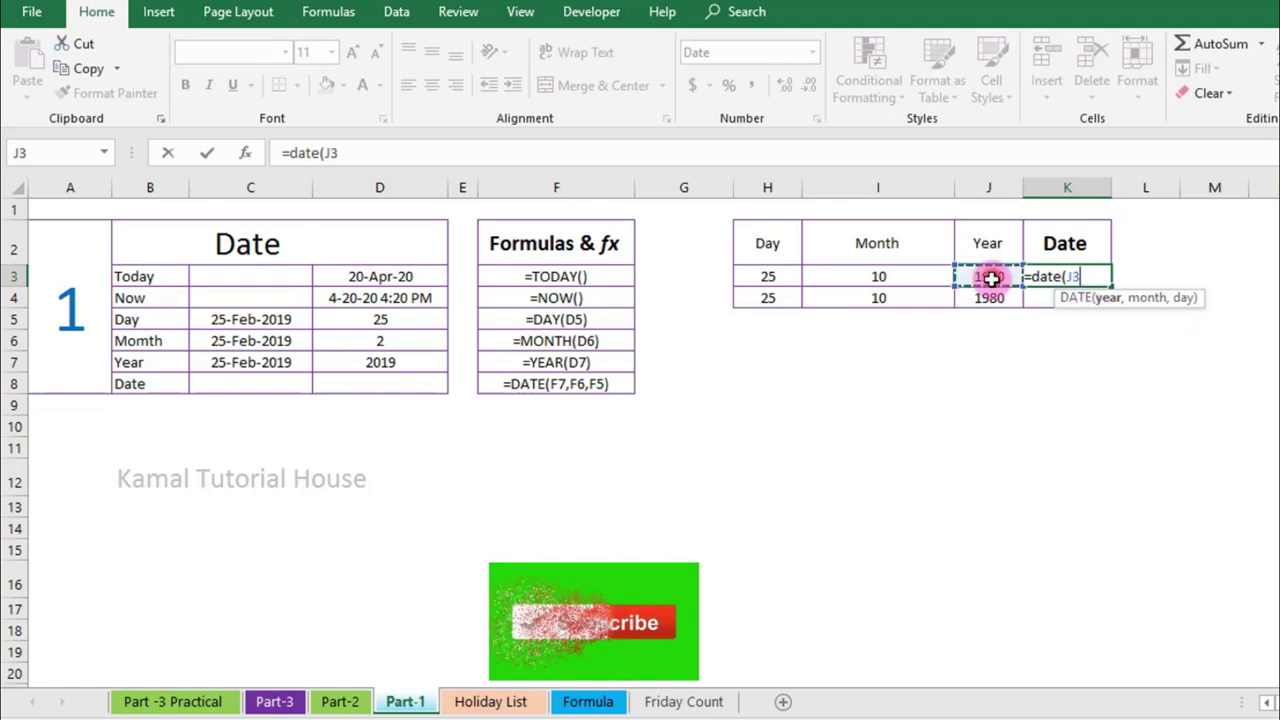
pyautogui.write(',')
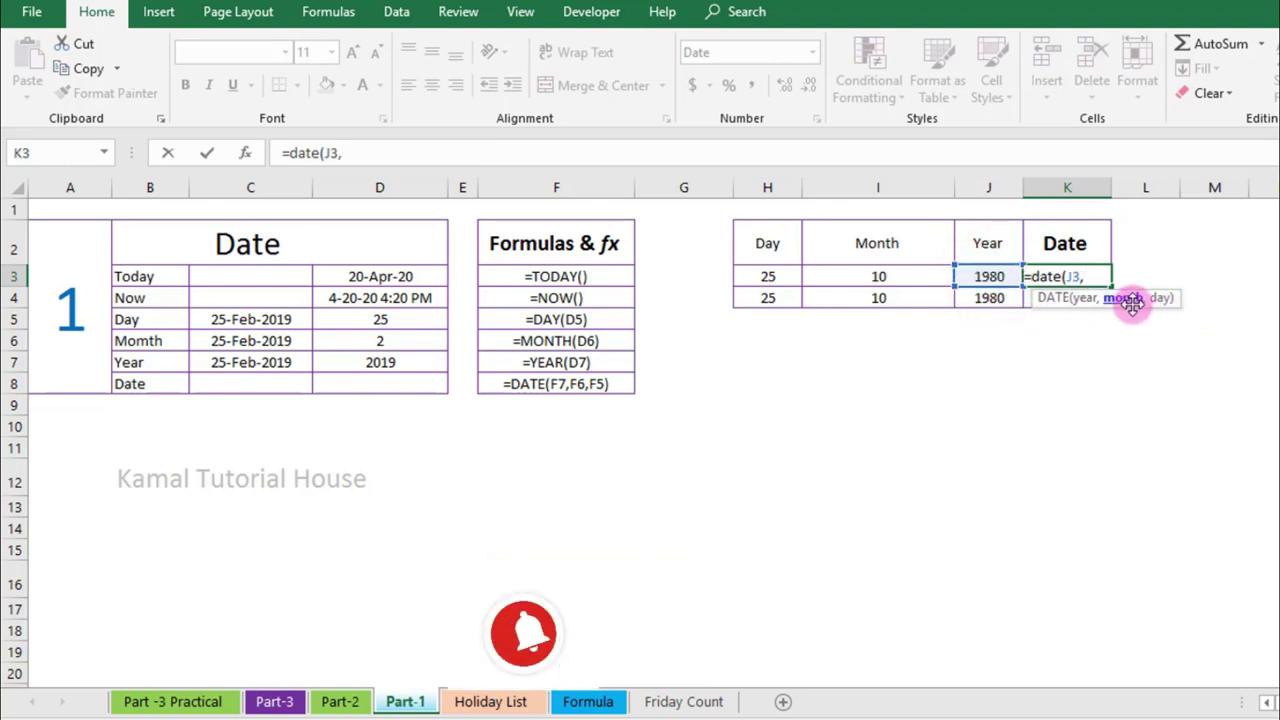
pyautogui.click(913, 278)
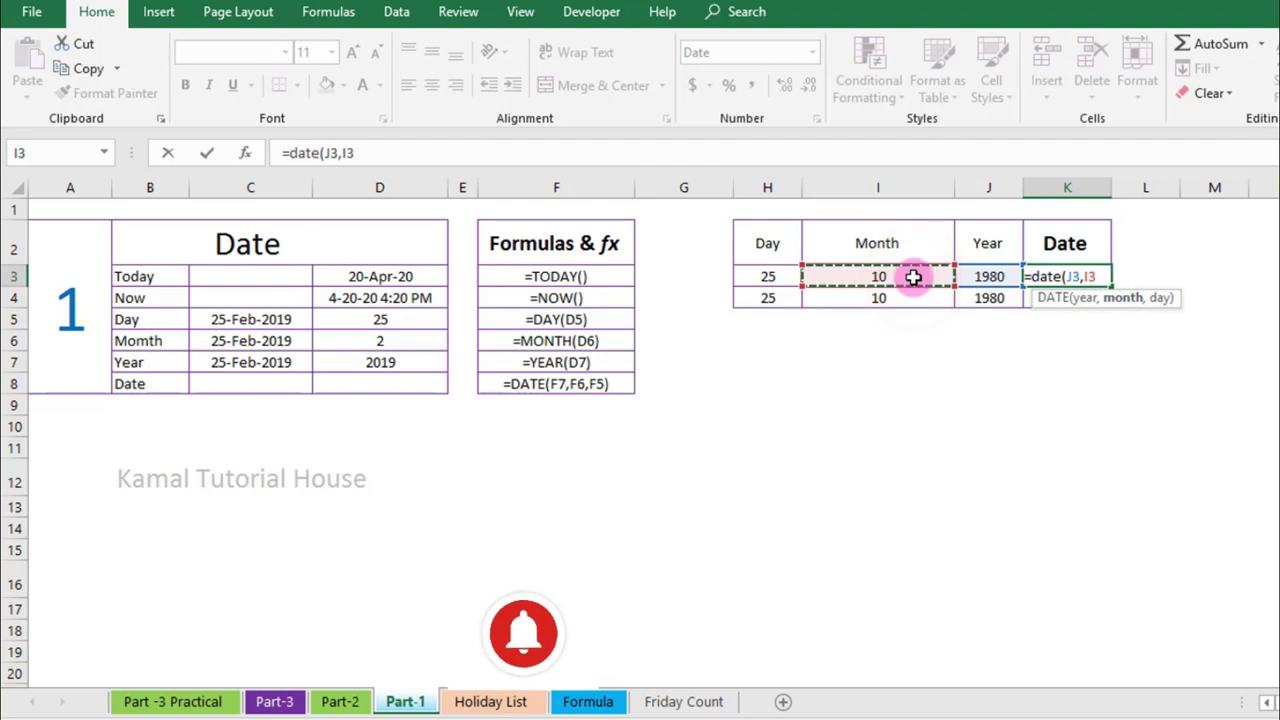
pyautogui.write(',')
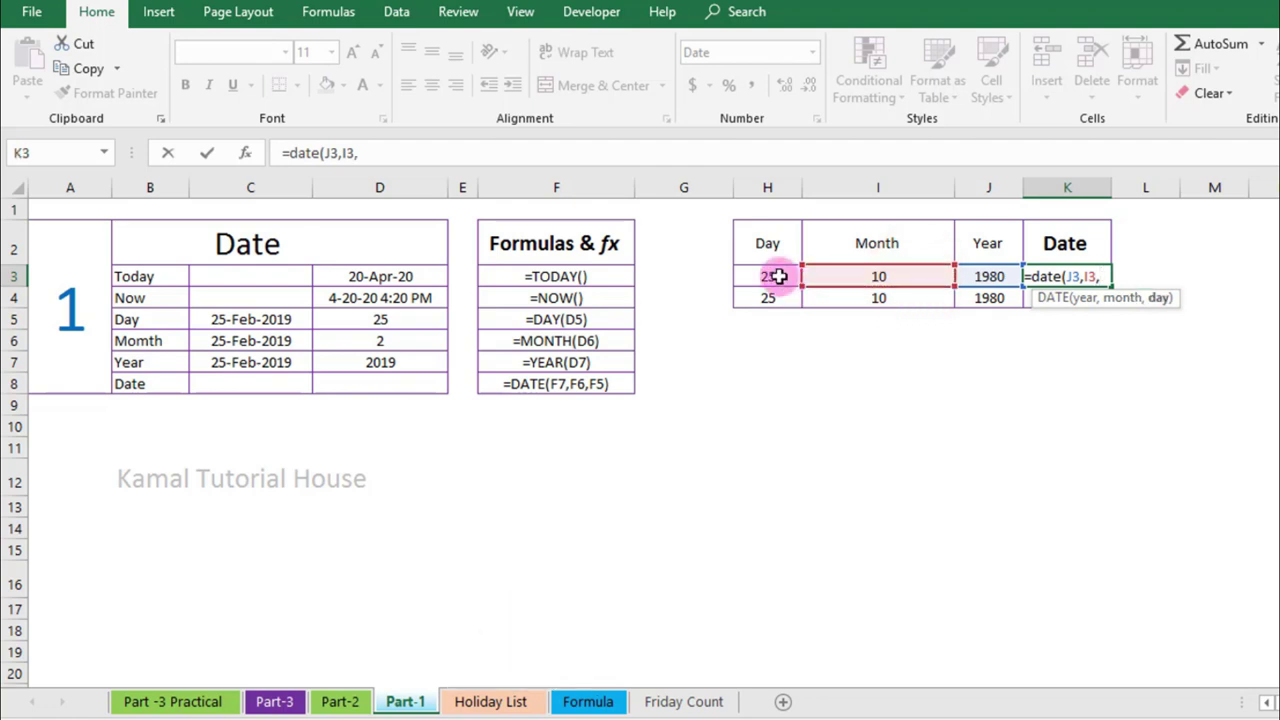
pyautogui.click(768, 279)
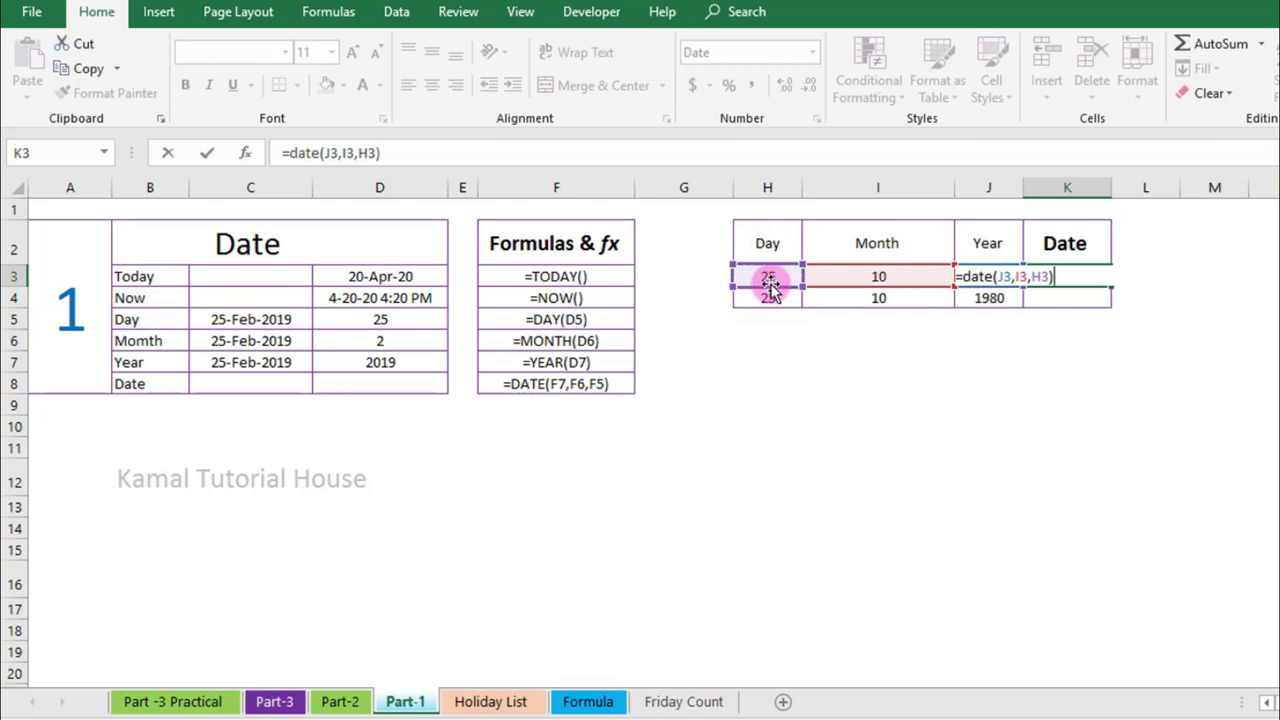
pyautogui.press('Return')
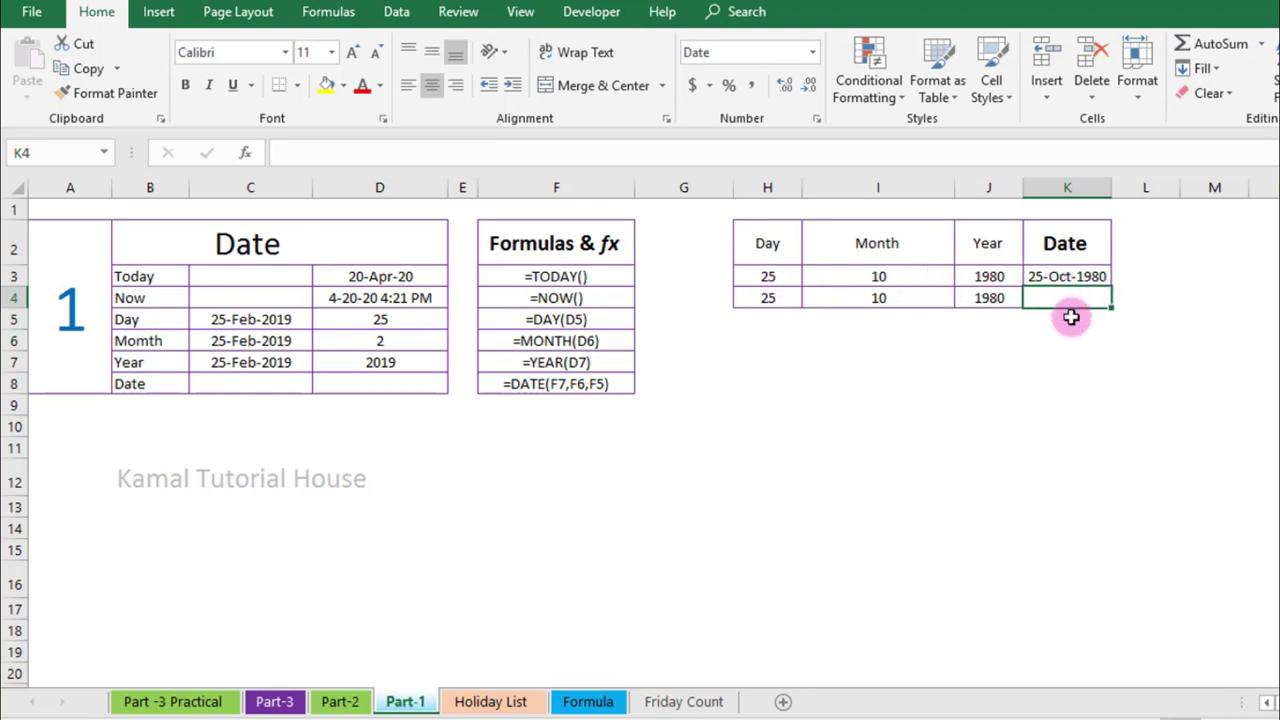
pyautogui.hotkey('ctrl', 'd')
# Change row 4's day to 20, month to 2 and year to 2025.
pyautogui.click(894, 297)
pyautogui.click(779, 297)
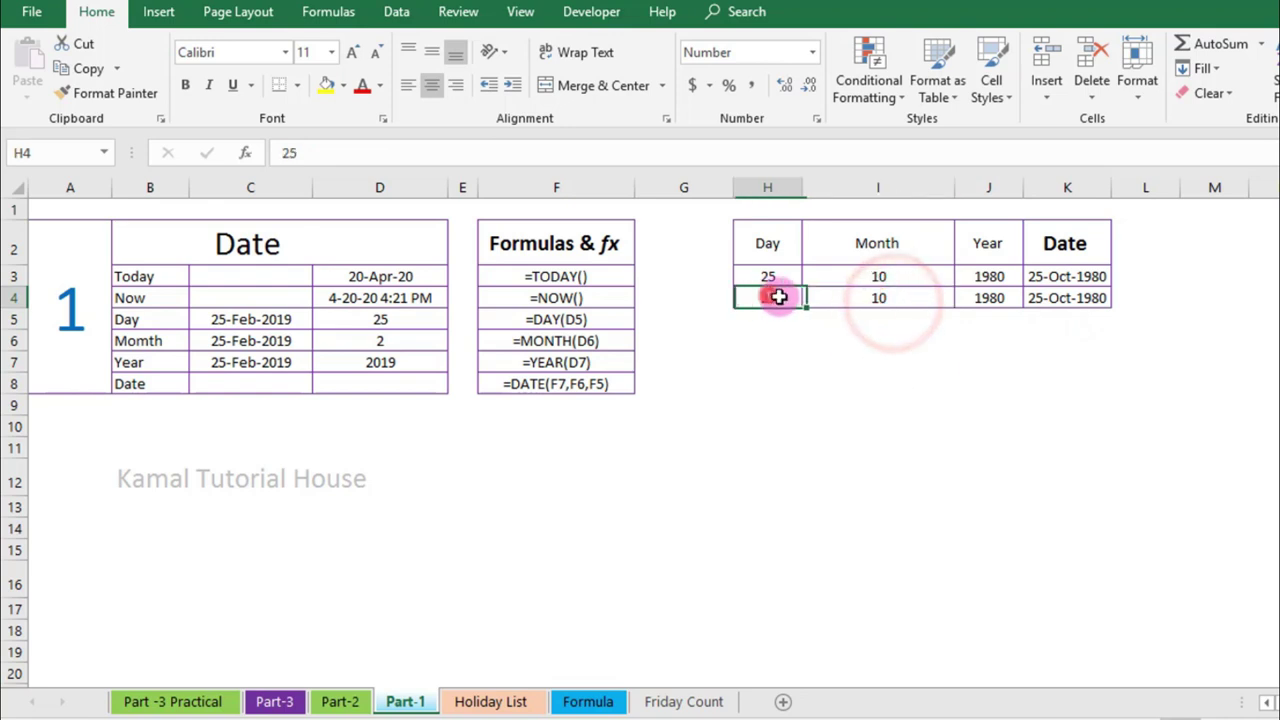
pyautogui.write('20')
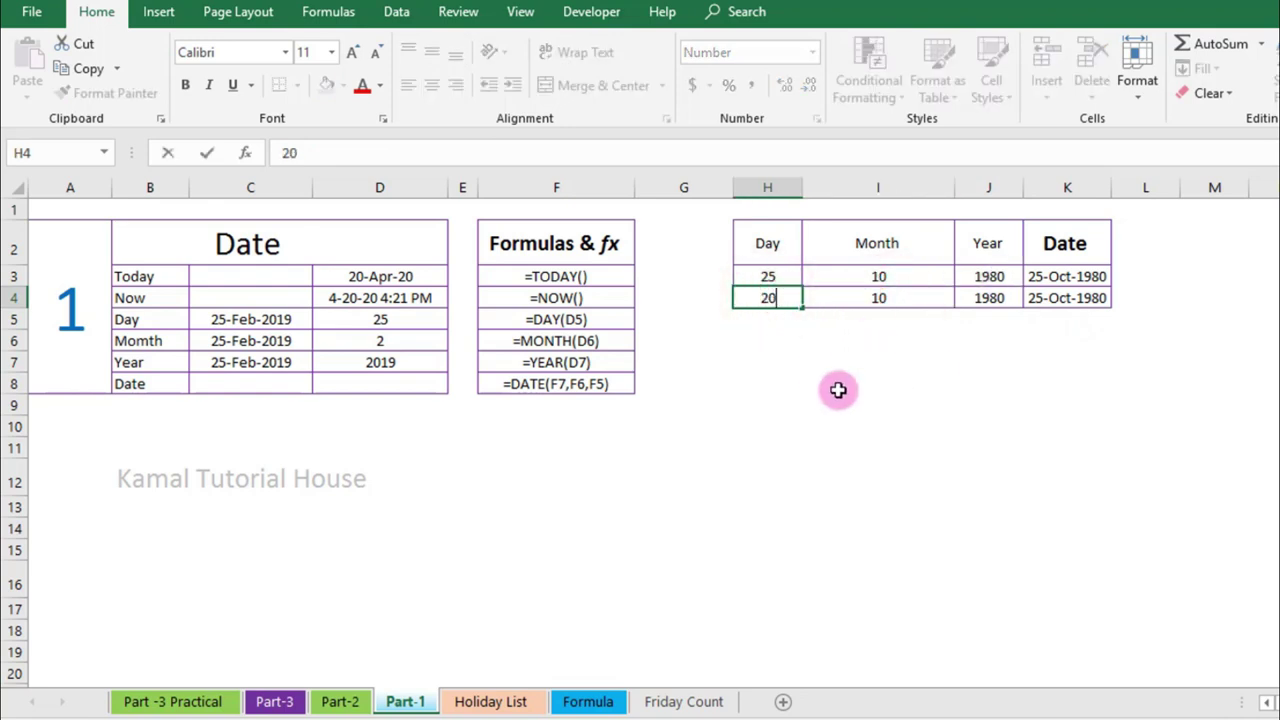
pyautogui.press('Return')
pyautogui.press('Up')
pyautogui.press('Right')
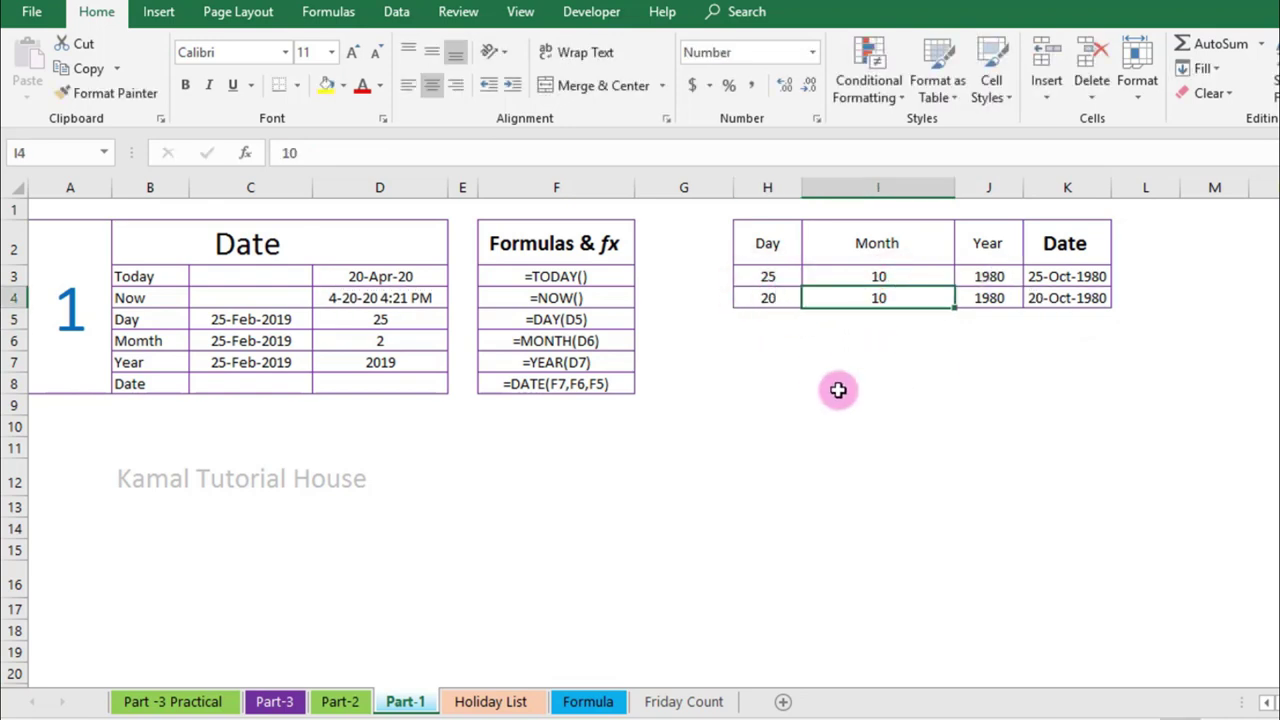
pyautogui.write('2')
pyautogui.press('Return')
pyautogui.press('Up')
pyautogui.press('Right')
pyautogui.write('2')
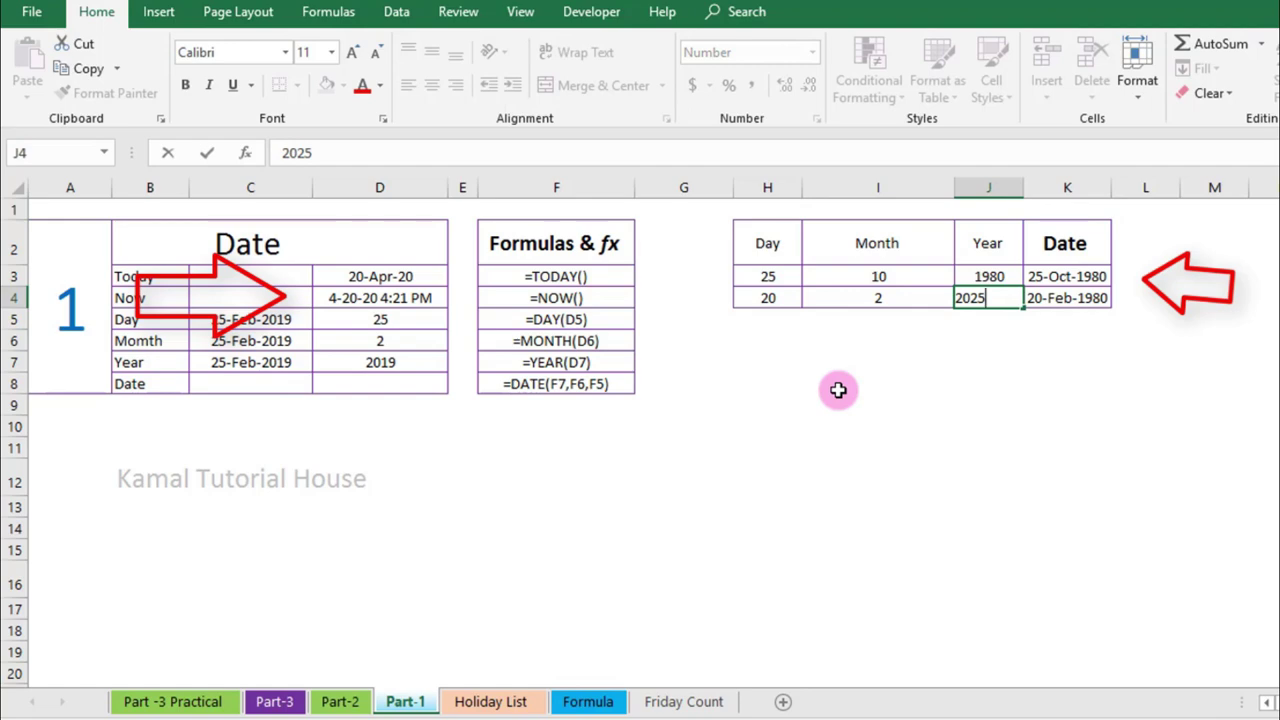
pyautogui.press('Return')
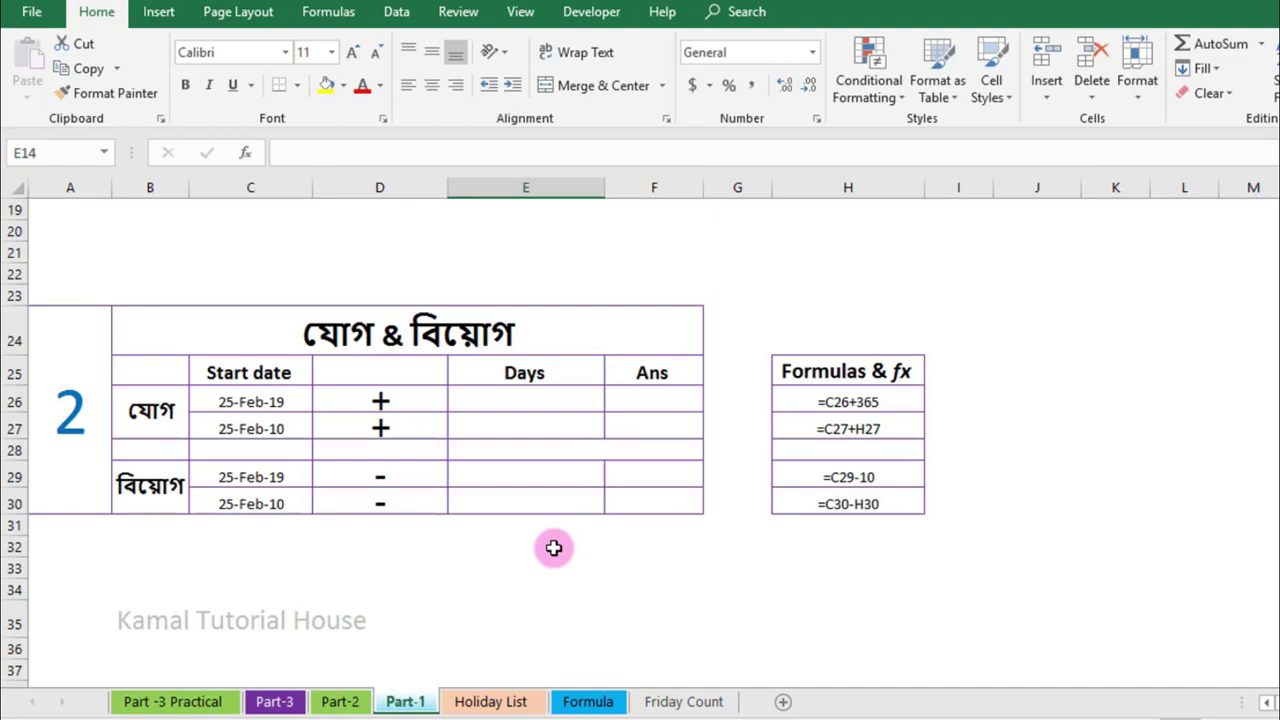
# Enter a formula in F26 adding 100 days to the start date 25-Feb-19.
pyautogui.click(523, 400)
pyautogui.click(265, 401)
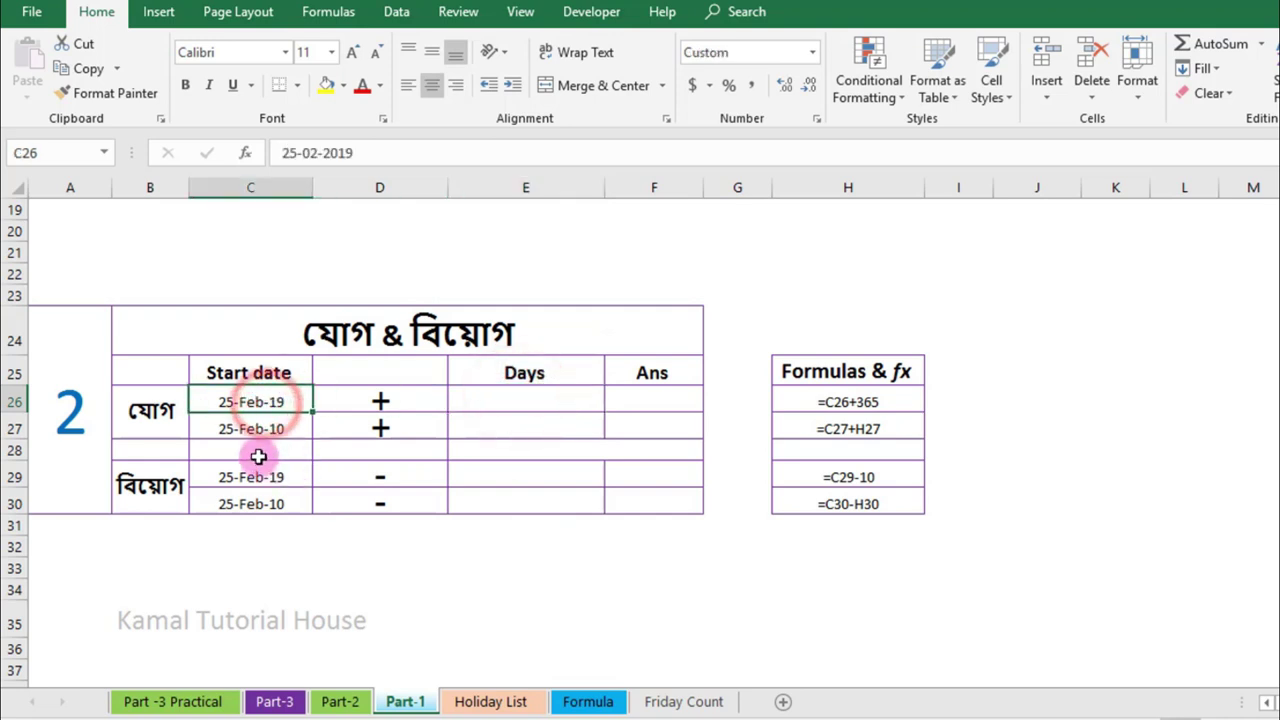
pyautogui.click(553, 401)
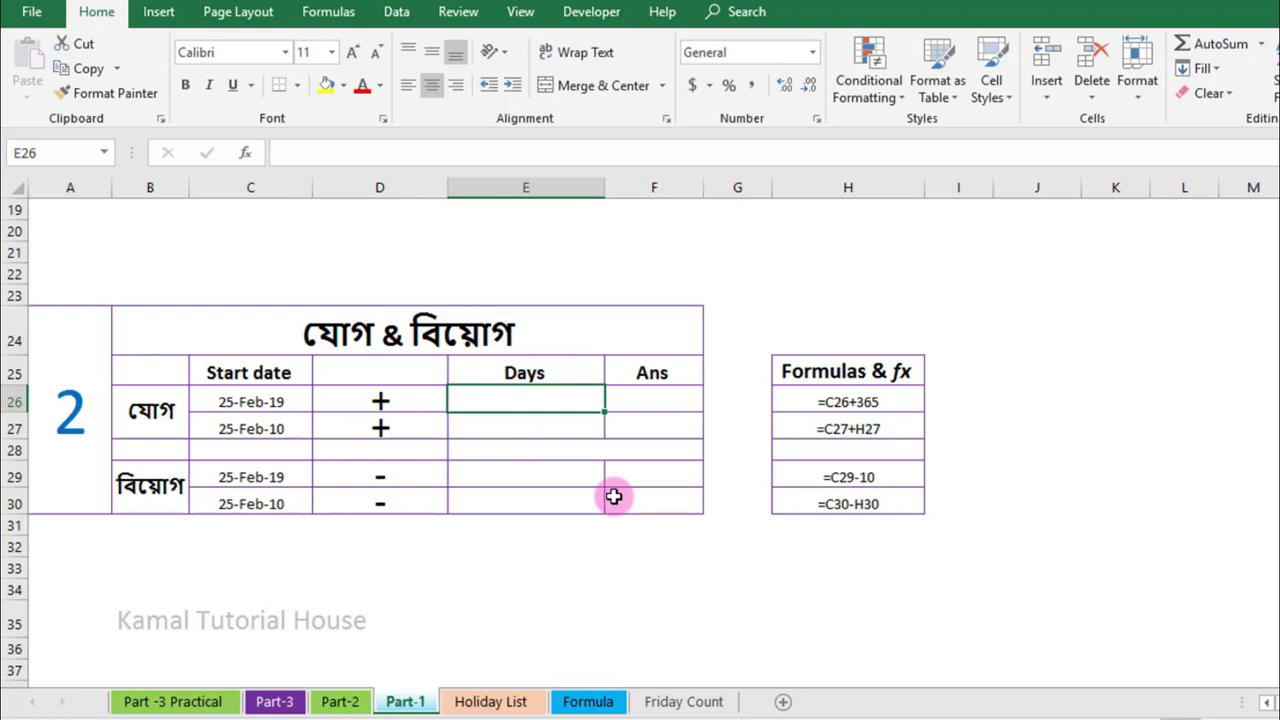
pyautogui.press('Right')
pyautogui.write('=')
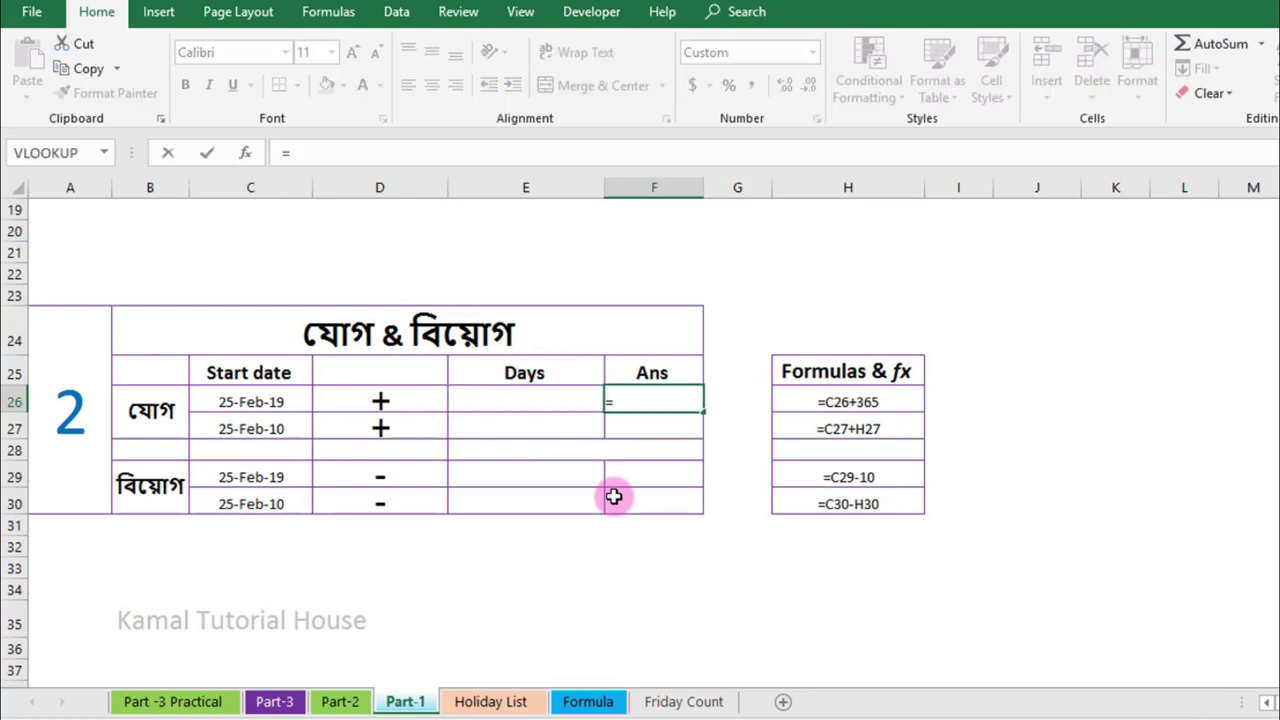
pyautogui.press('Left')
pyautogui.press('Left')
pyautogui.press('Left')
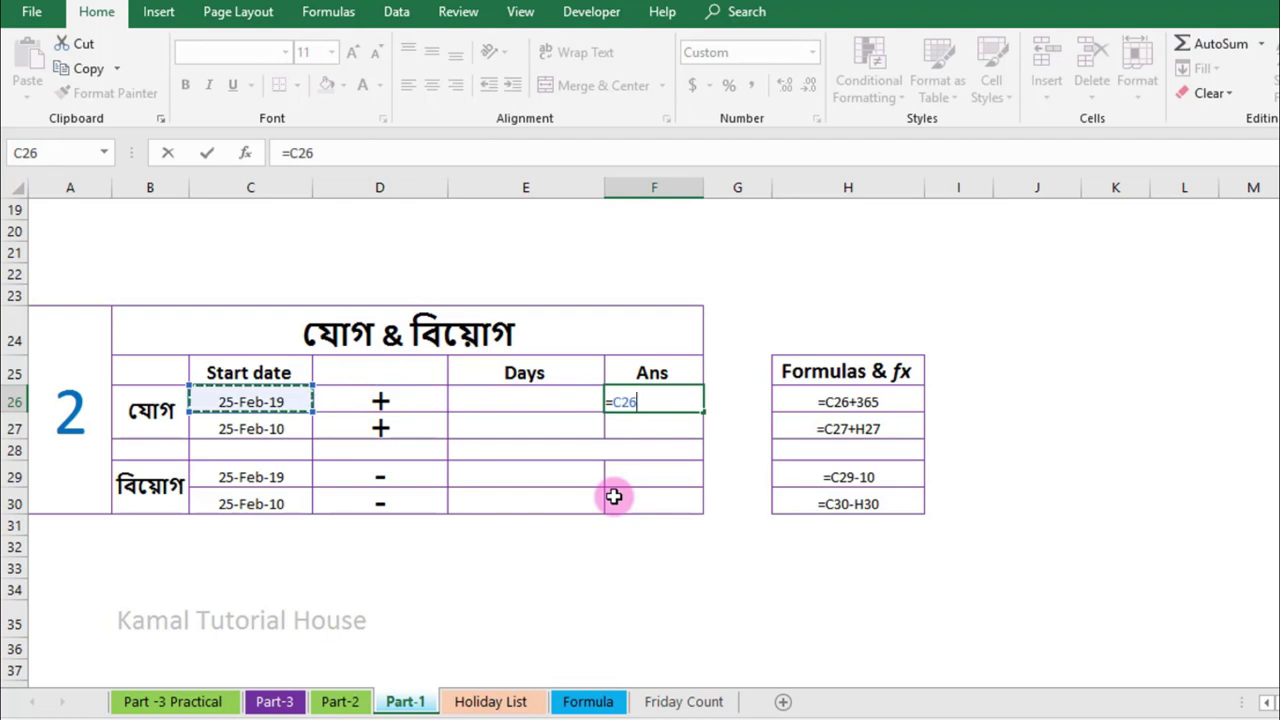
pyautogui.write('+100')
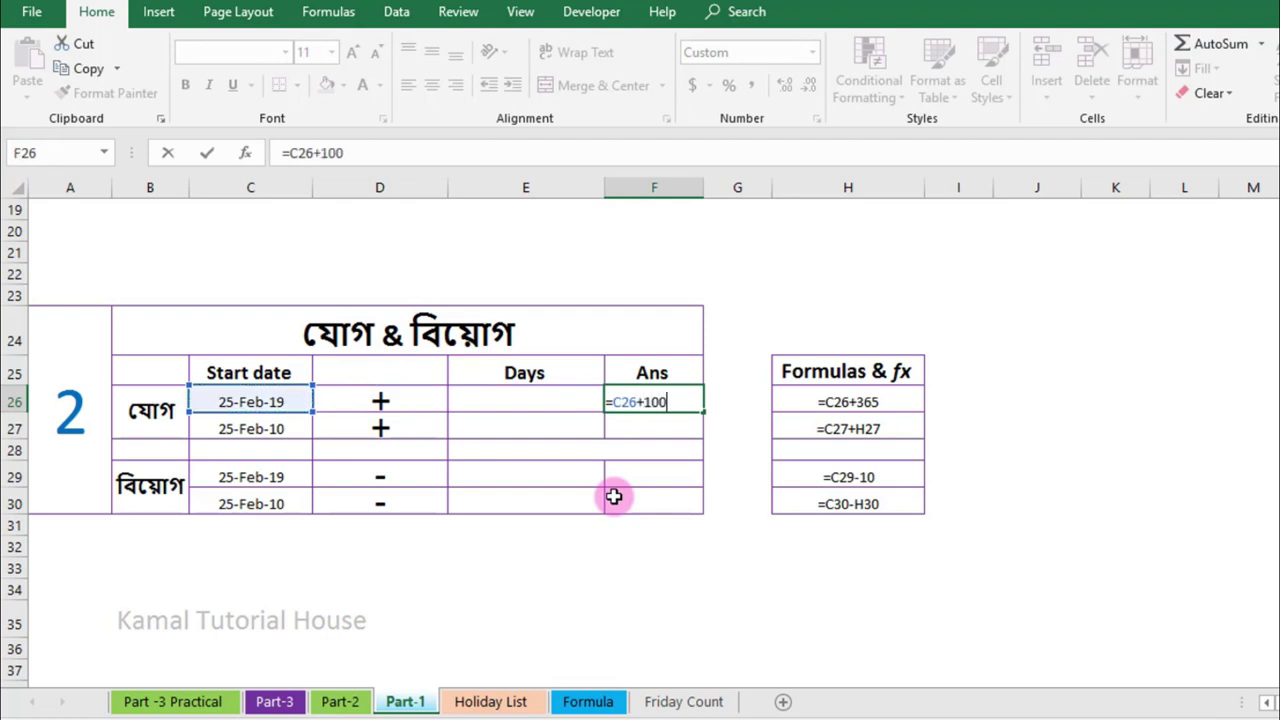
pyautogui.press('Return')
# Edit the F26 formula to =C26+365 so it shows 25-Feb-20.
pyautogui.press('Up')
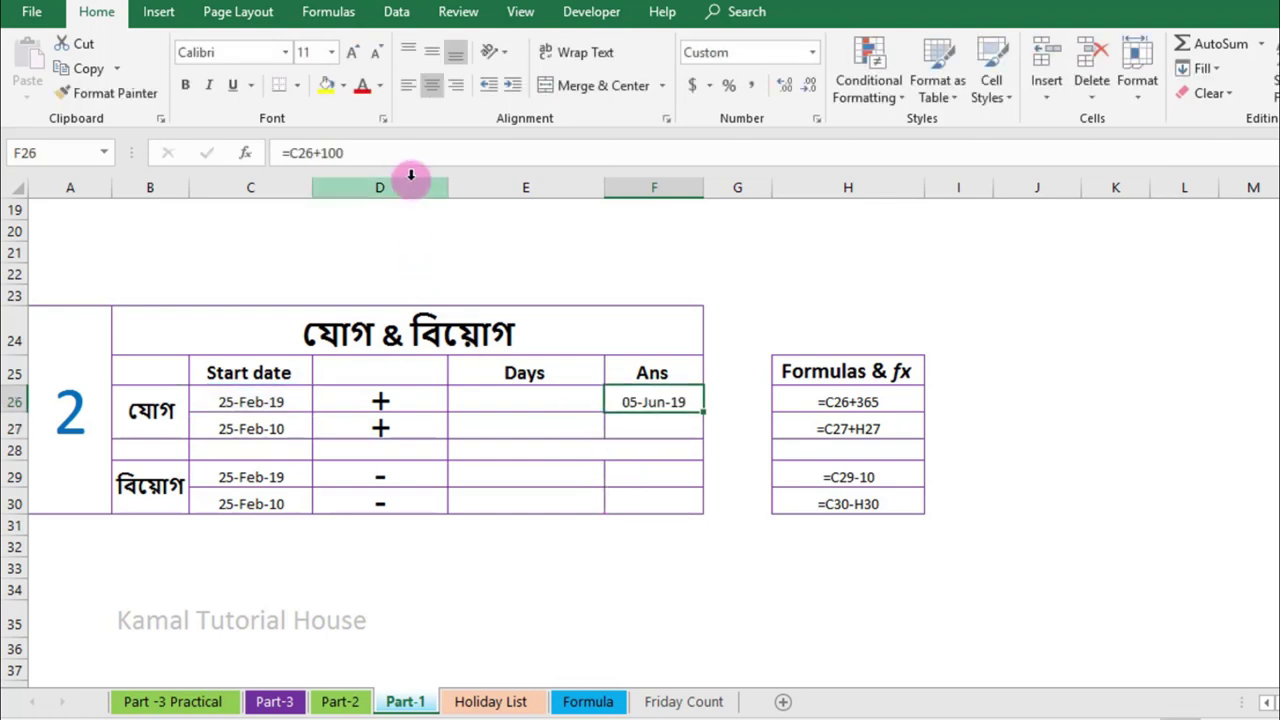
pyautogui.click(377, 152)
pyautogui.press('BackSpace')
pyautogui.press('BackSpace')
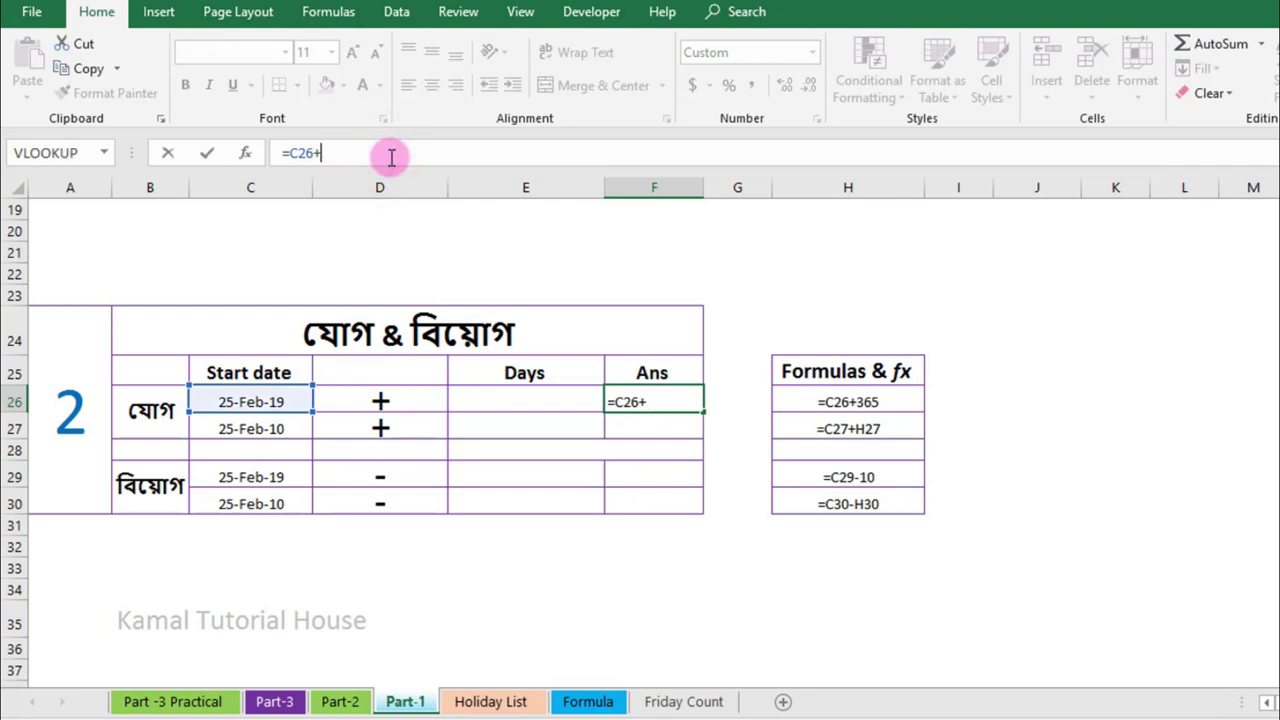
pyautogui.write('365')
pyautogui.press('Return')
pyautogui.press('Up')
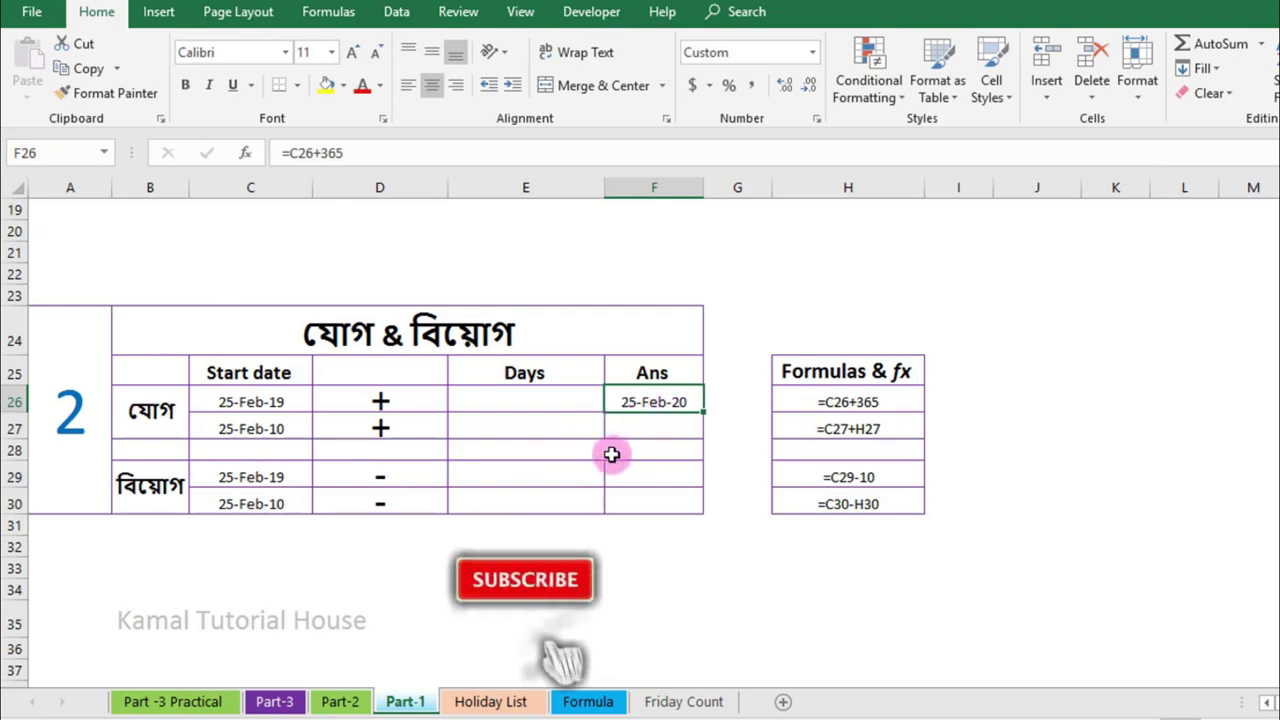
# Enter =SUM(C27,E27) in F27 to add the Days value to the start date.
pyautogui.click(651, 427)
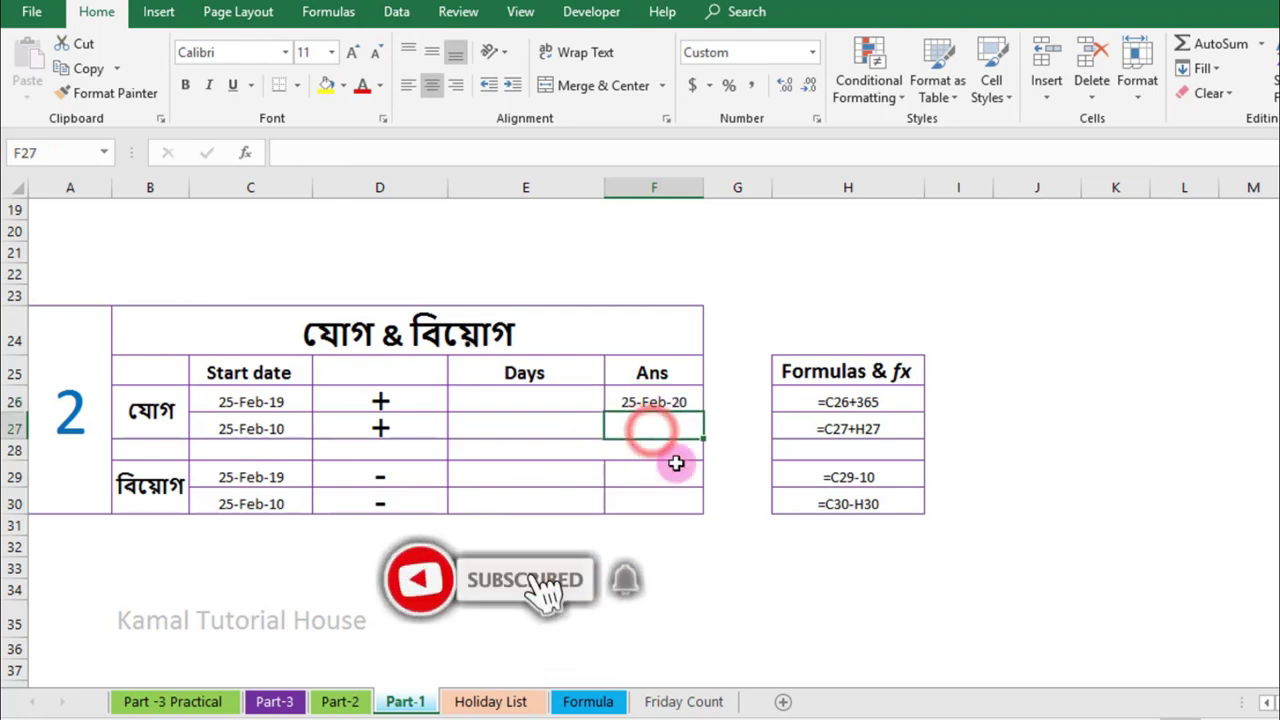
pyautogui.press('F2')
pyautogui.write('=')
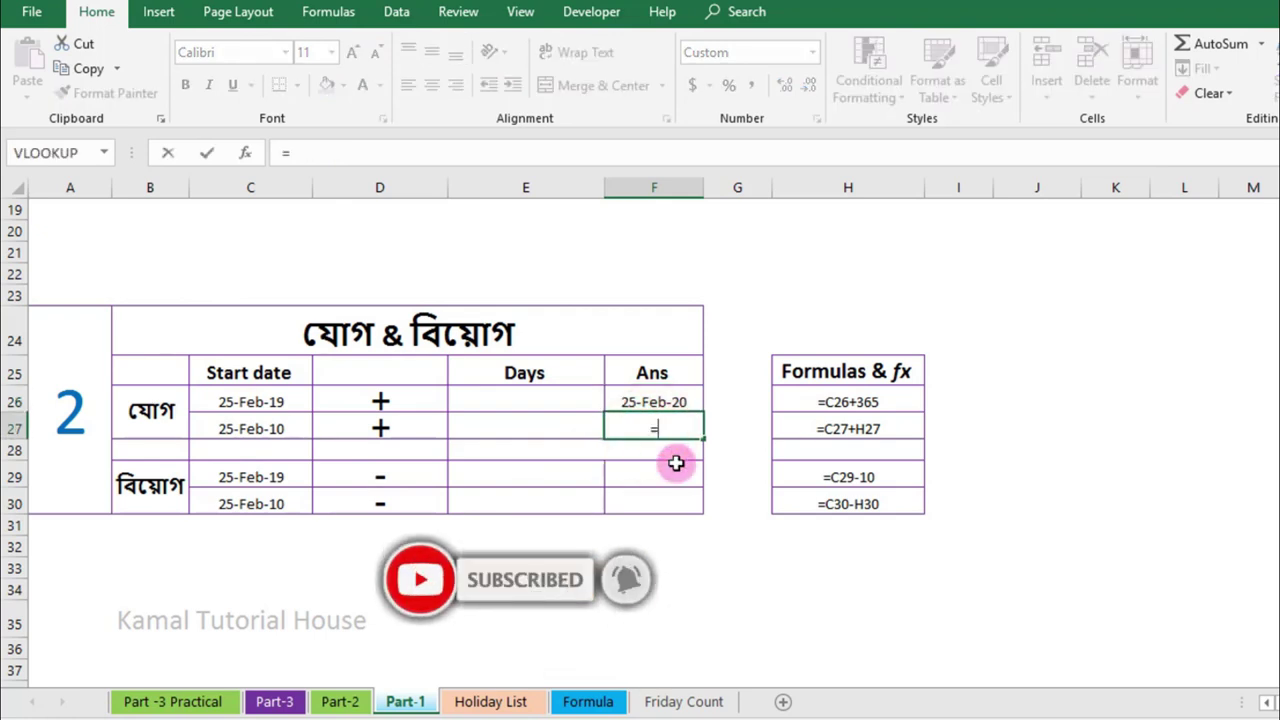
pyautogui.write('sum')
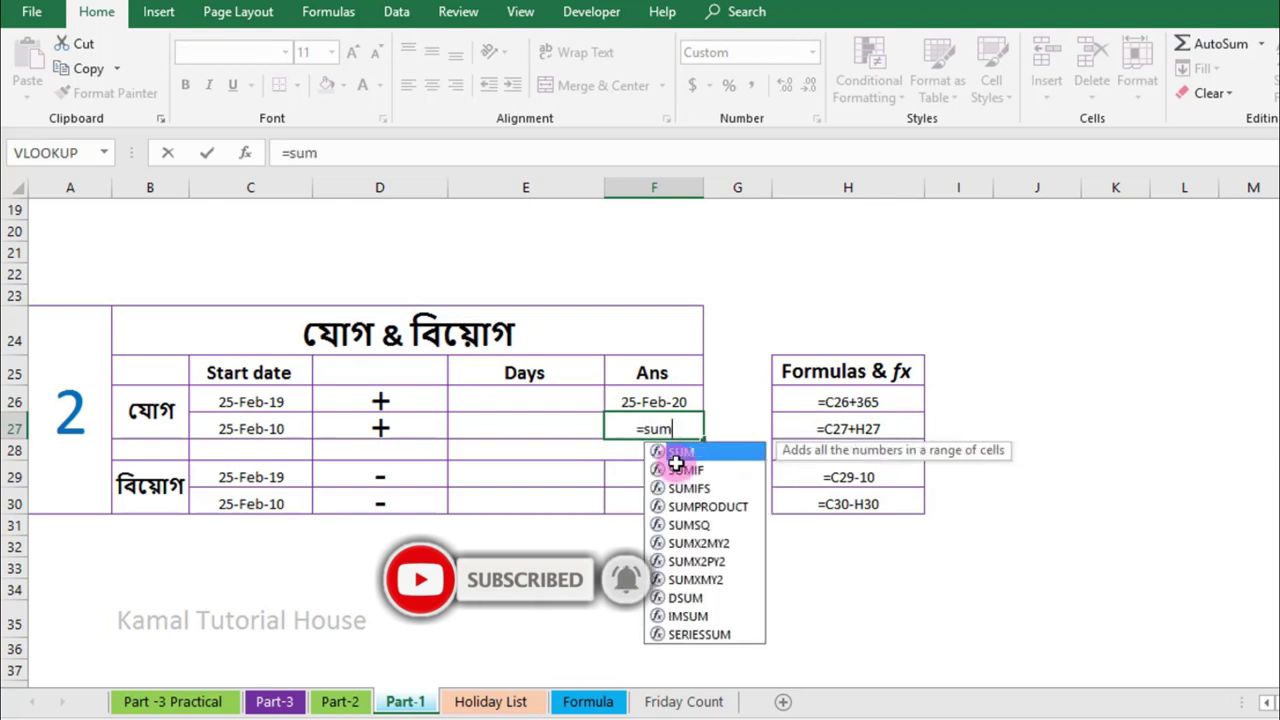
pyautogui.write('(')
pyautogui.press('Left')
pyautogui.press('Left')
pyautogui.press('Left')
pyautogui.press('Left')
pyautogui.press('Right')
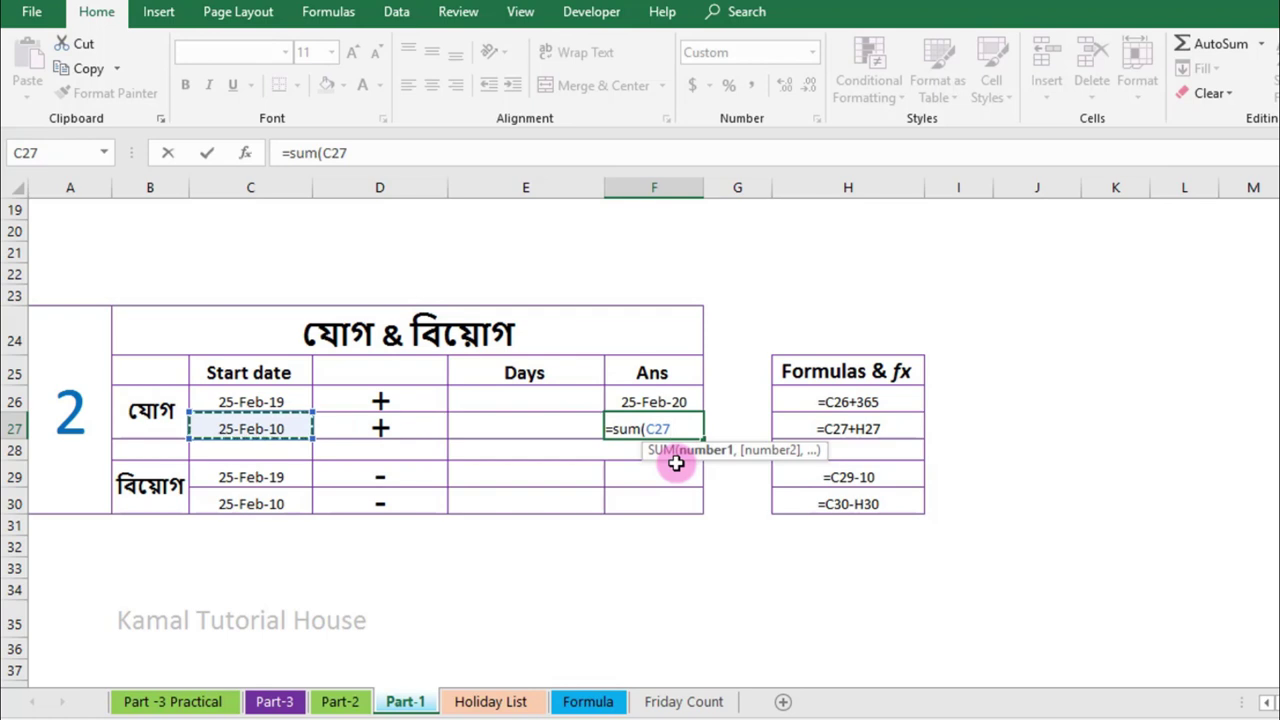
pyautogui.write(',')
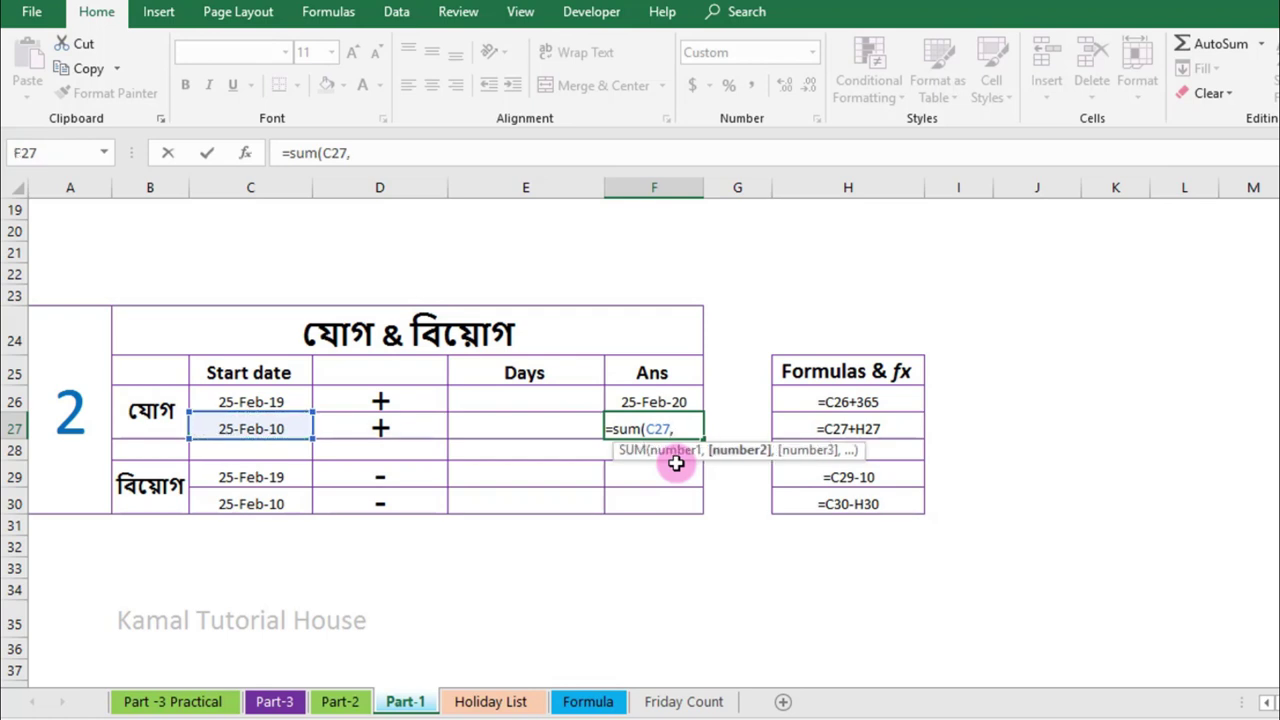
pyautogui.press('Left')
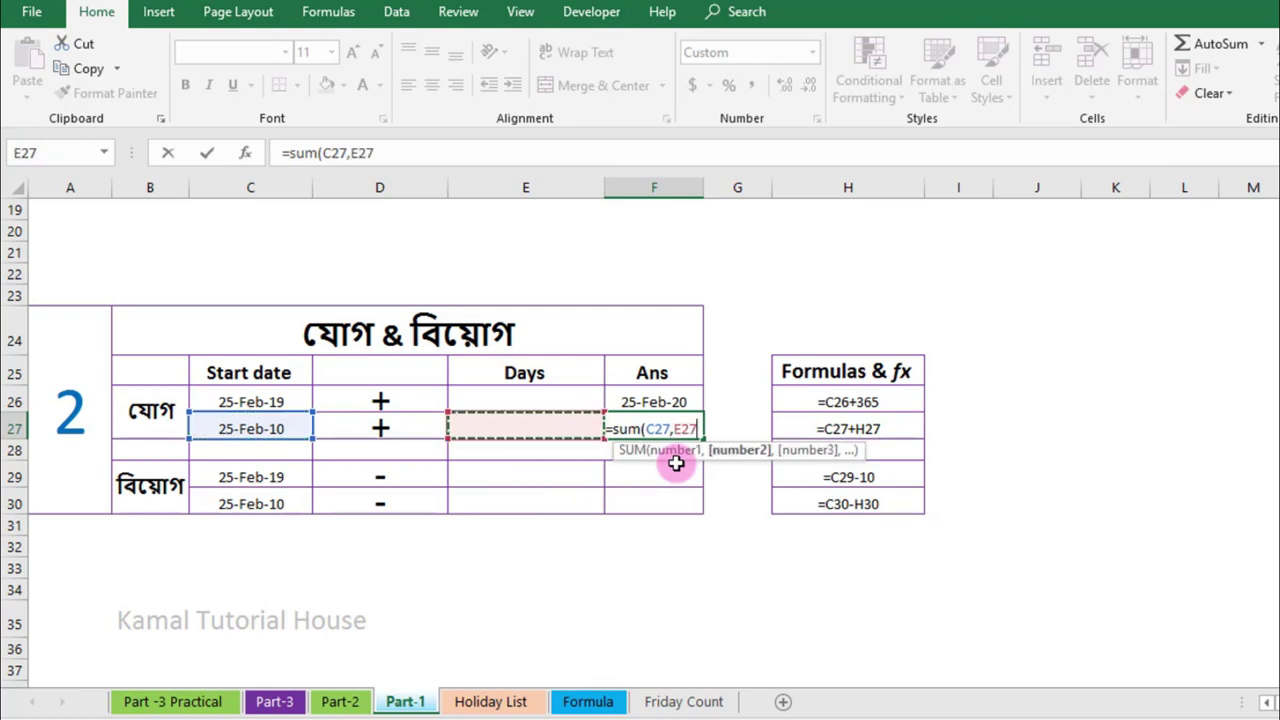
pyautogui.press('Return')
# Enter 365 days in E27 so F27 shows 25-Feb-11, then check the row.
pyautogui.press('Left')
pyautogui.write('365')
pyautogui.press('Return')
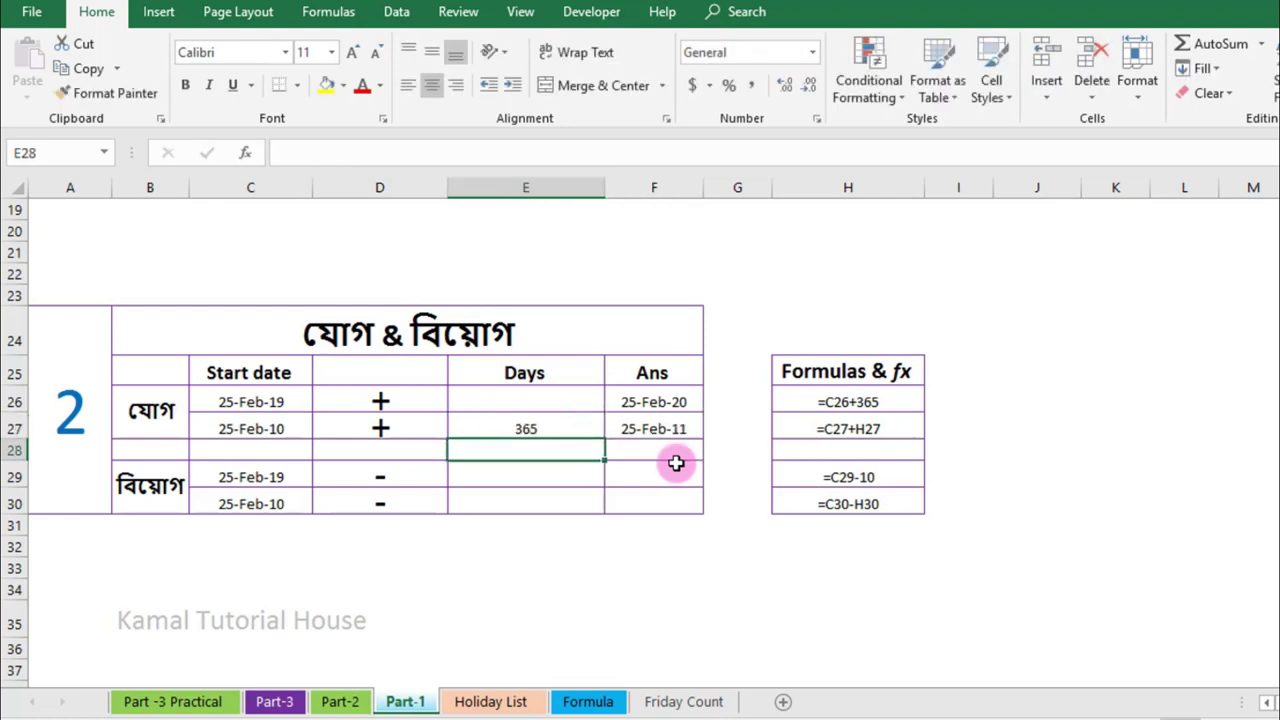
pyautogui.press('Up')
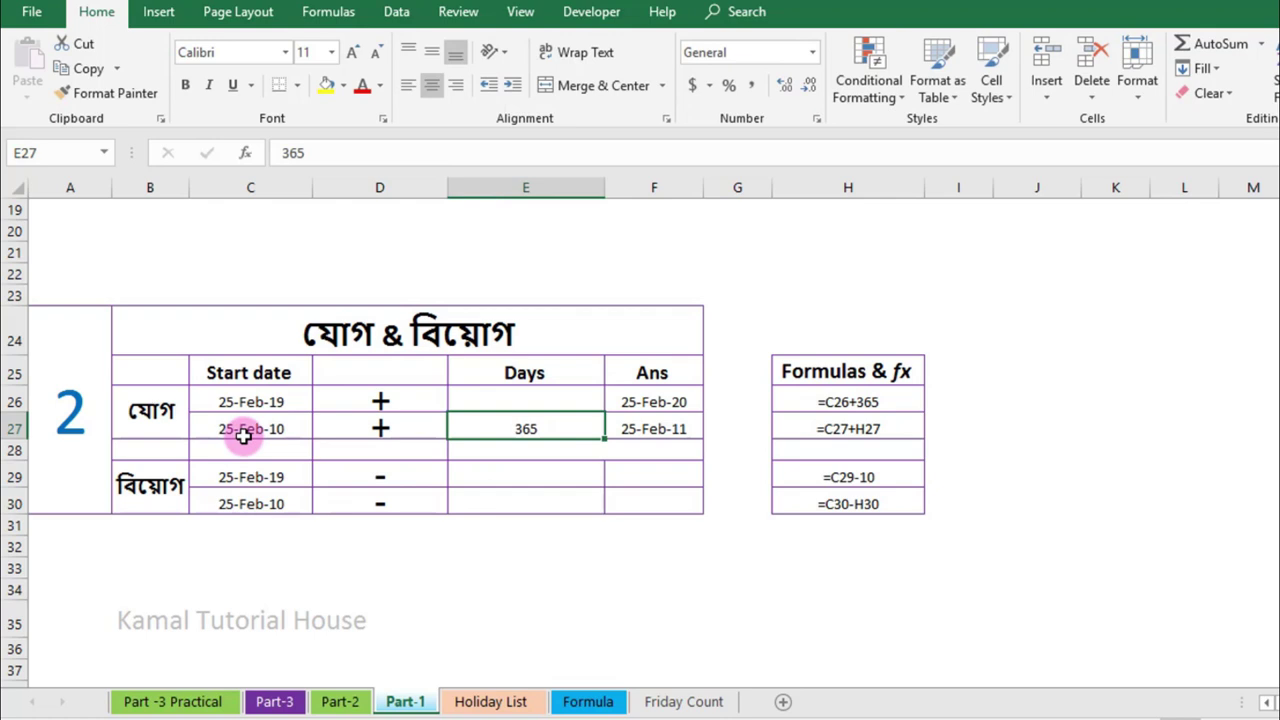
pyautogui.click(270, 432)
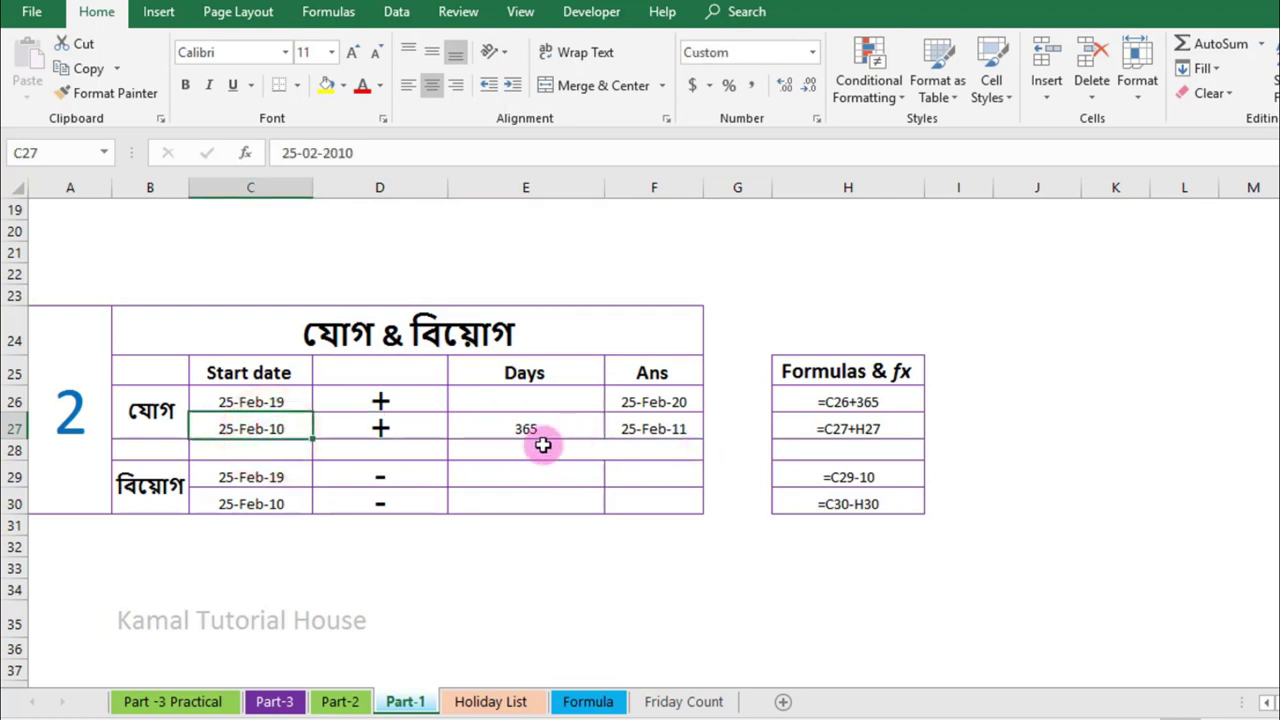
pyautogui.click(657, 430)
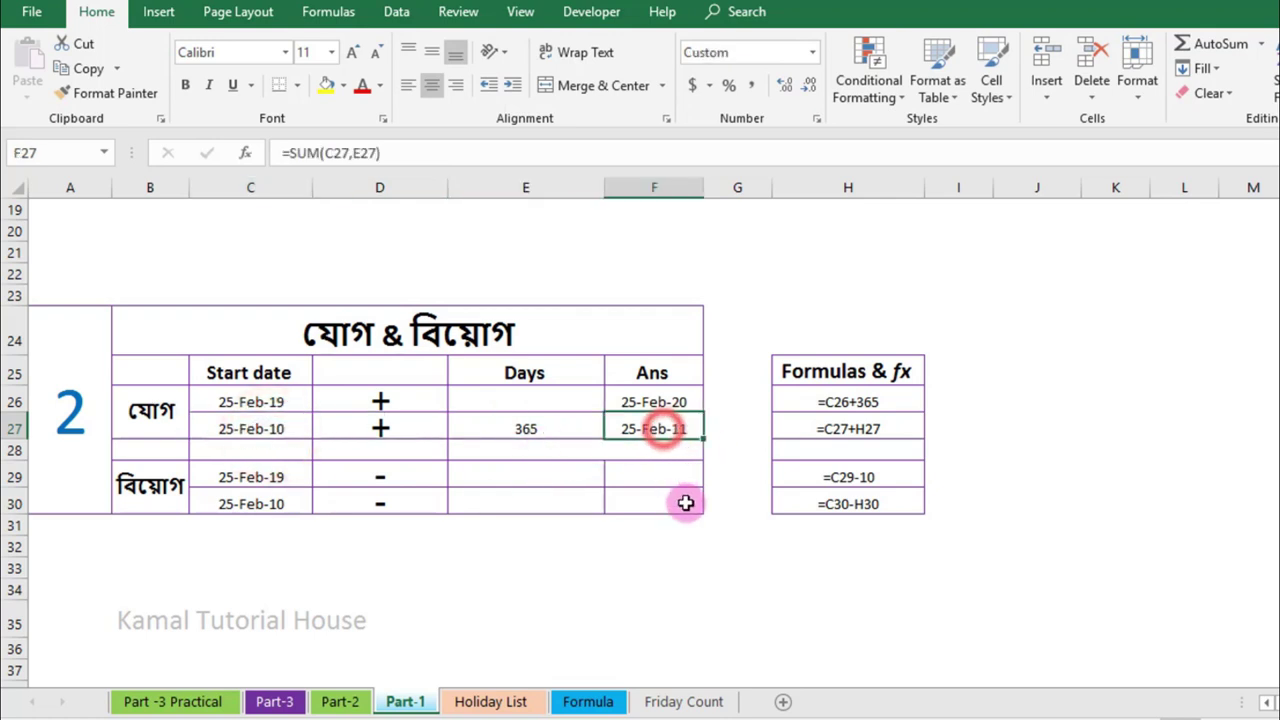
pyautogui.click(549, 481)
pyautogui.click(660, 478)
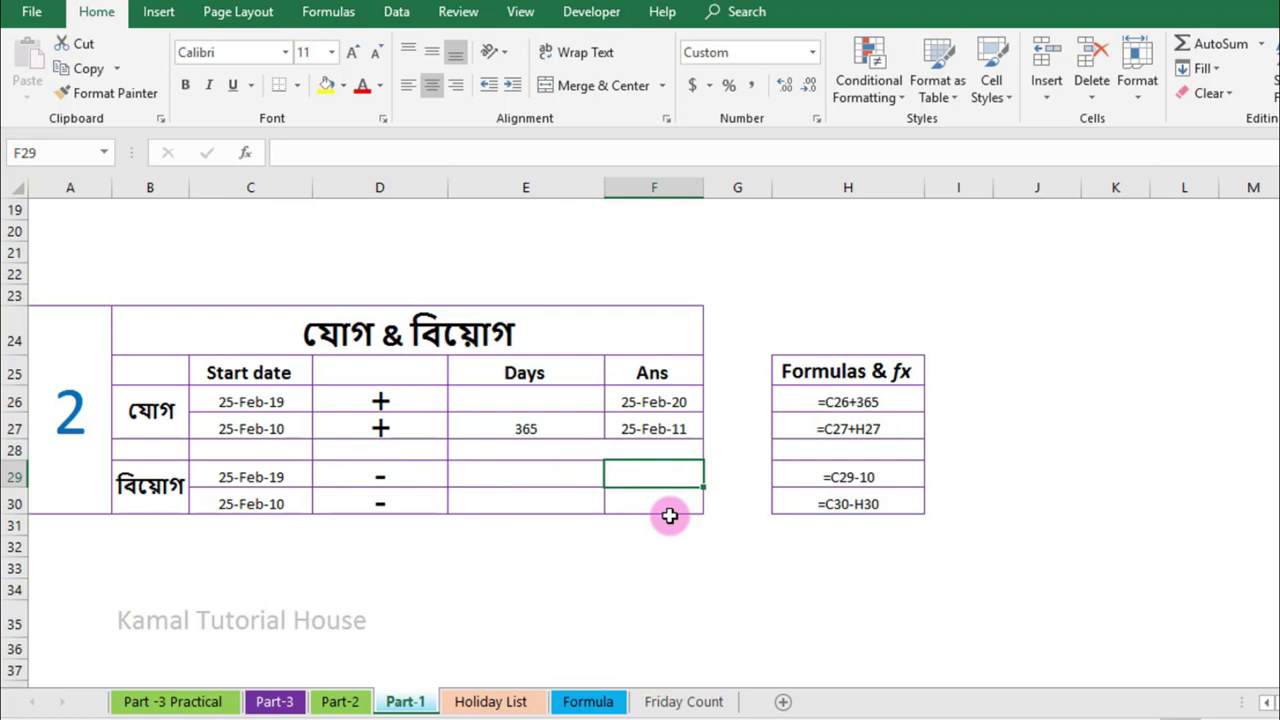
# Enter =C29-365 in F29 so it shows 25-Feb-18.
pyautogui.write('=')
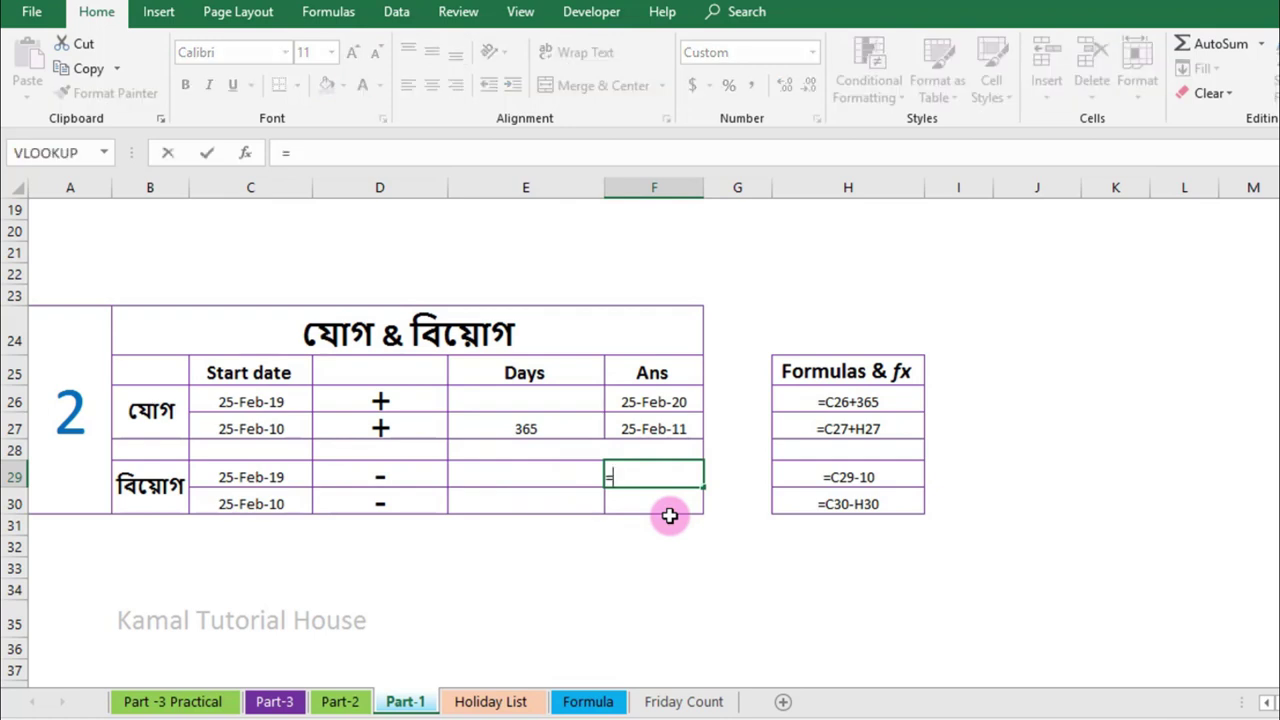
pyautogui.press('Left')
pyautogui.press('Left')
pyautogui.press('Left')
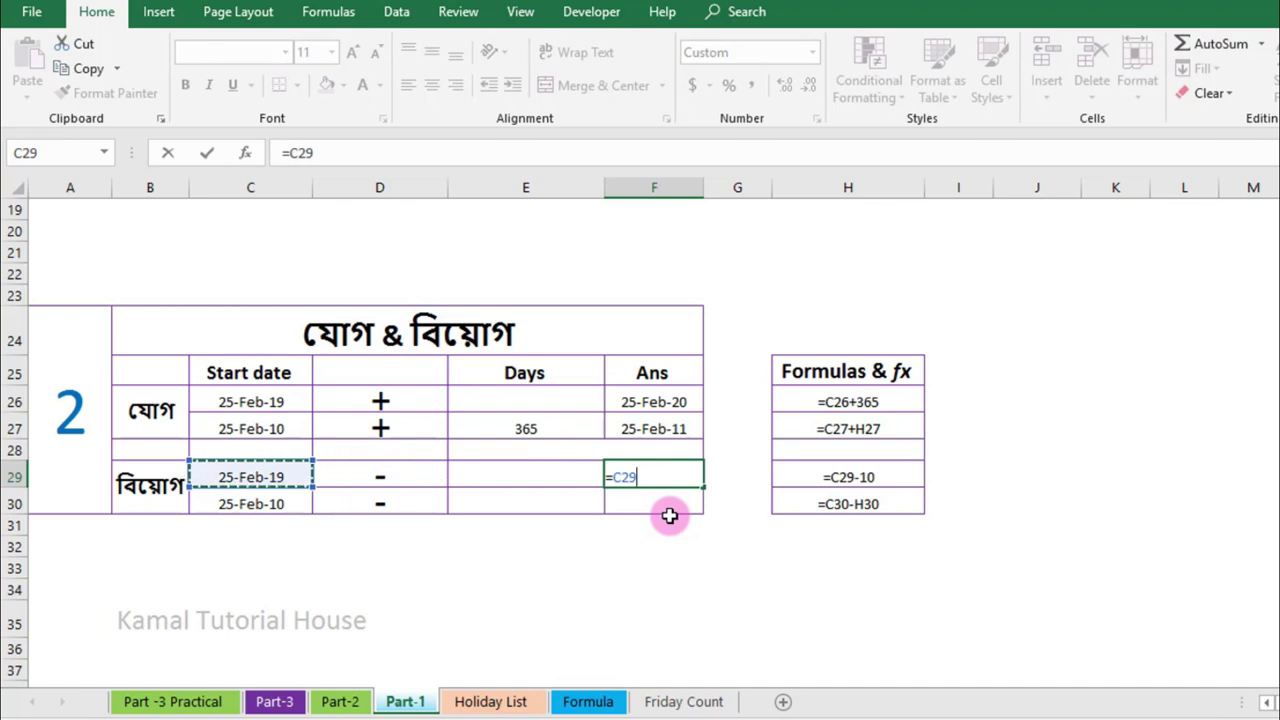
pyautogui.write('-')
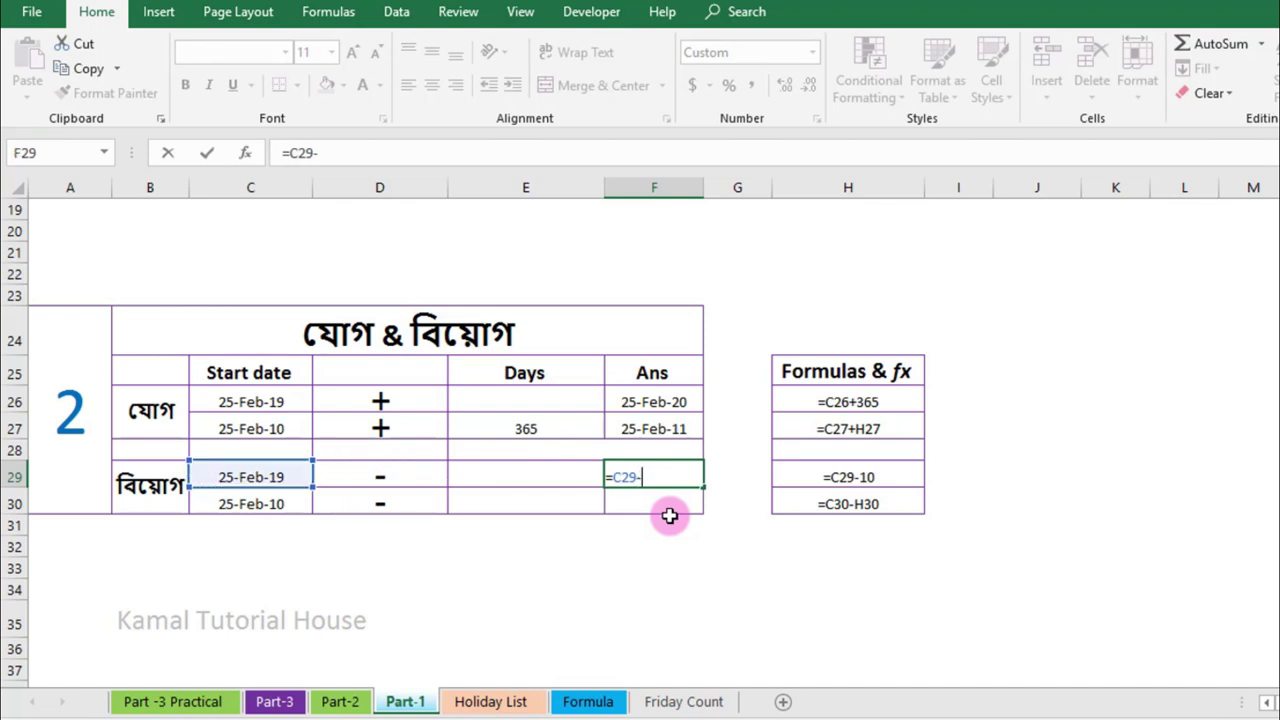
pyautogui.write('365')
pyautogui.press('Return')
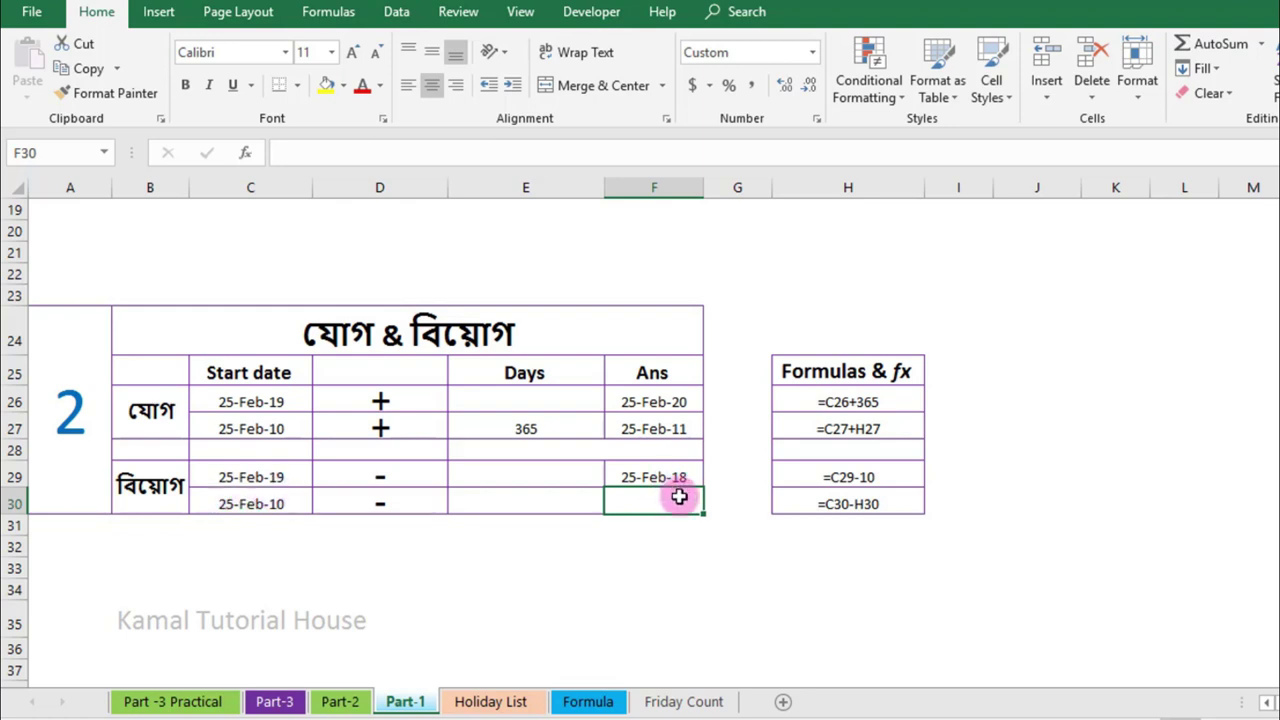
pyautogui.click(526, 430)
pyautogui.click(638, 502)
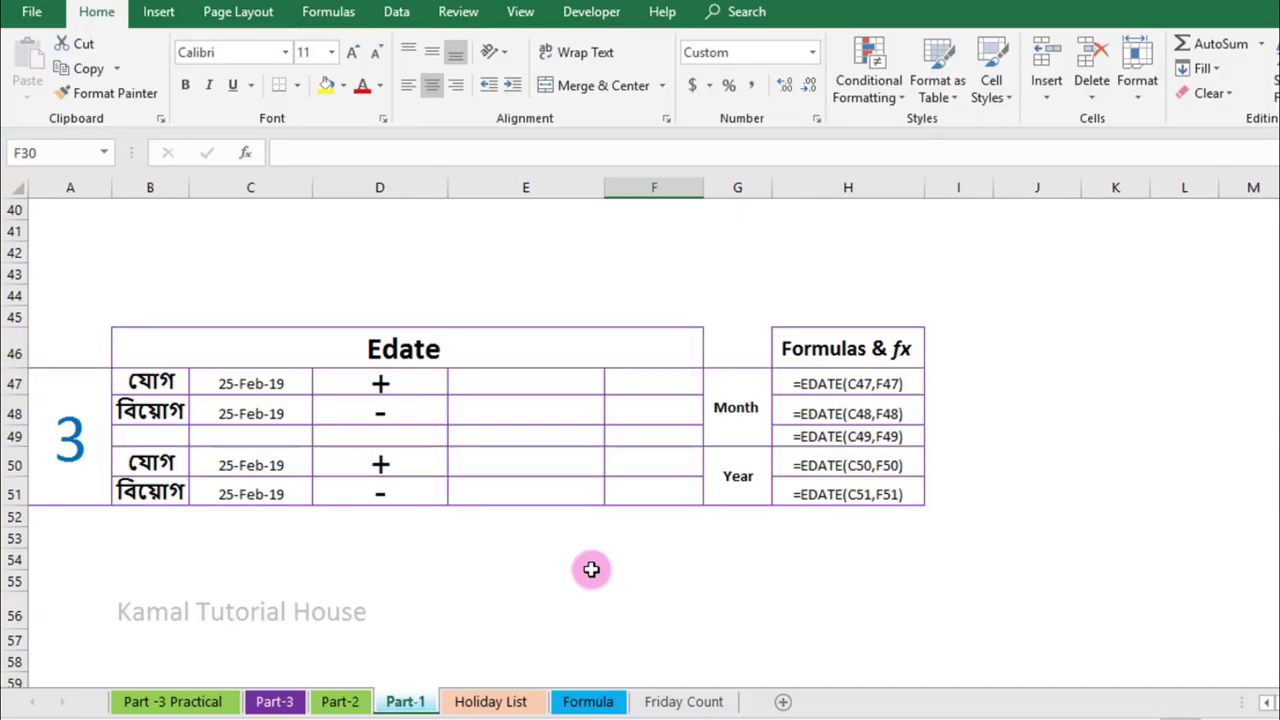
# Enter =EDATE(C47,E47) in F47.
pyautogui.click(651, 381)
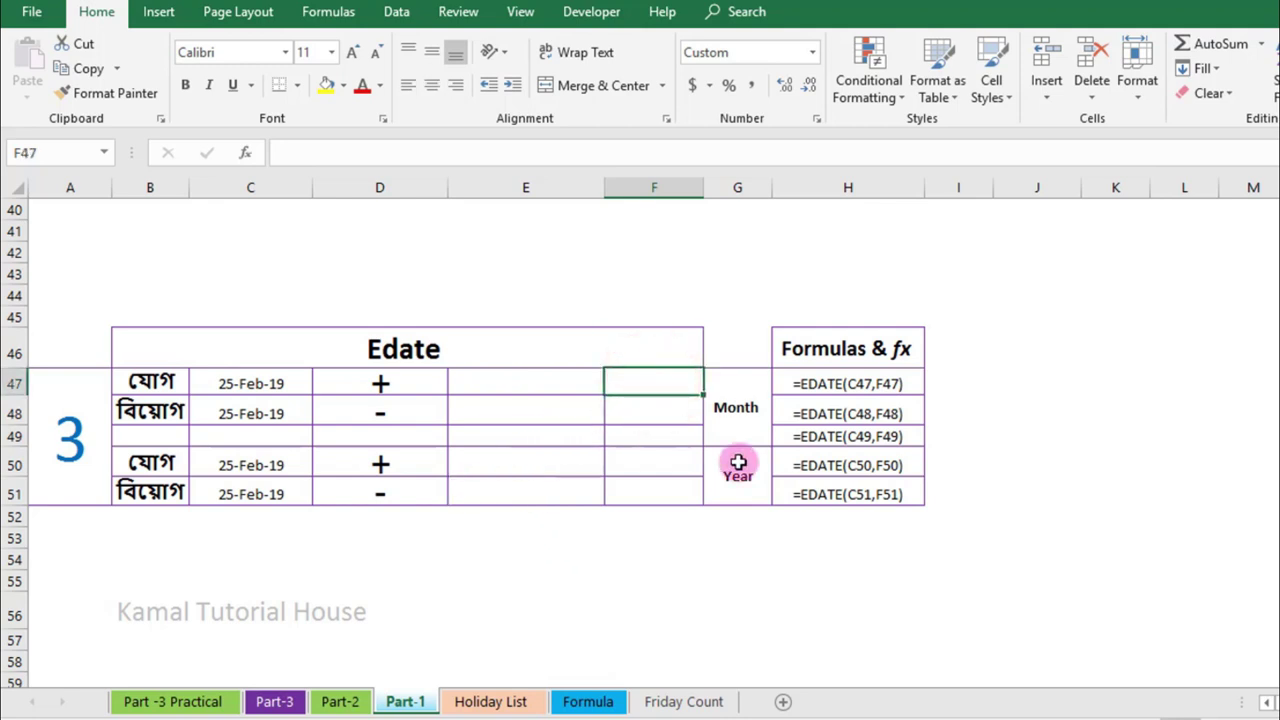
pyautogui.write('=')
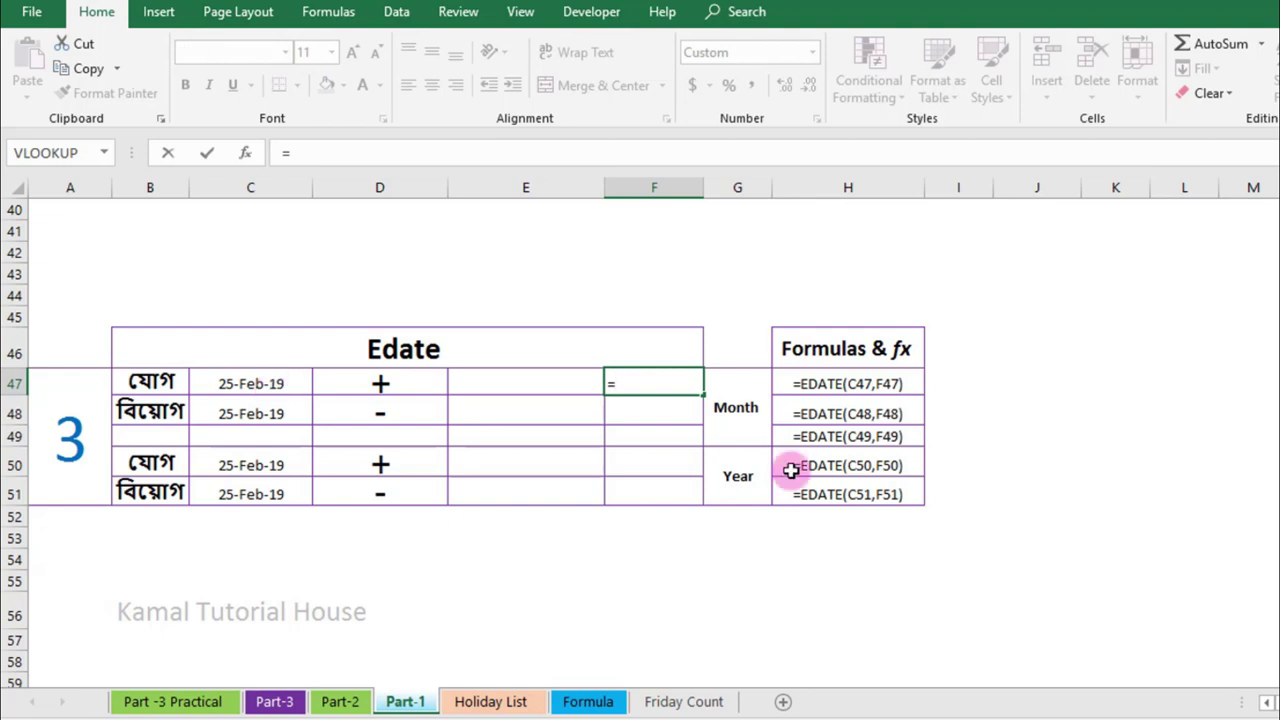
pyautogui.write('edate')
pyautogui.press('Tab')
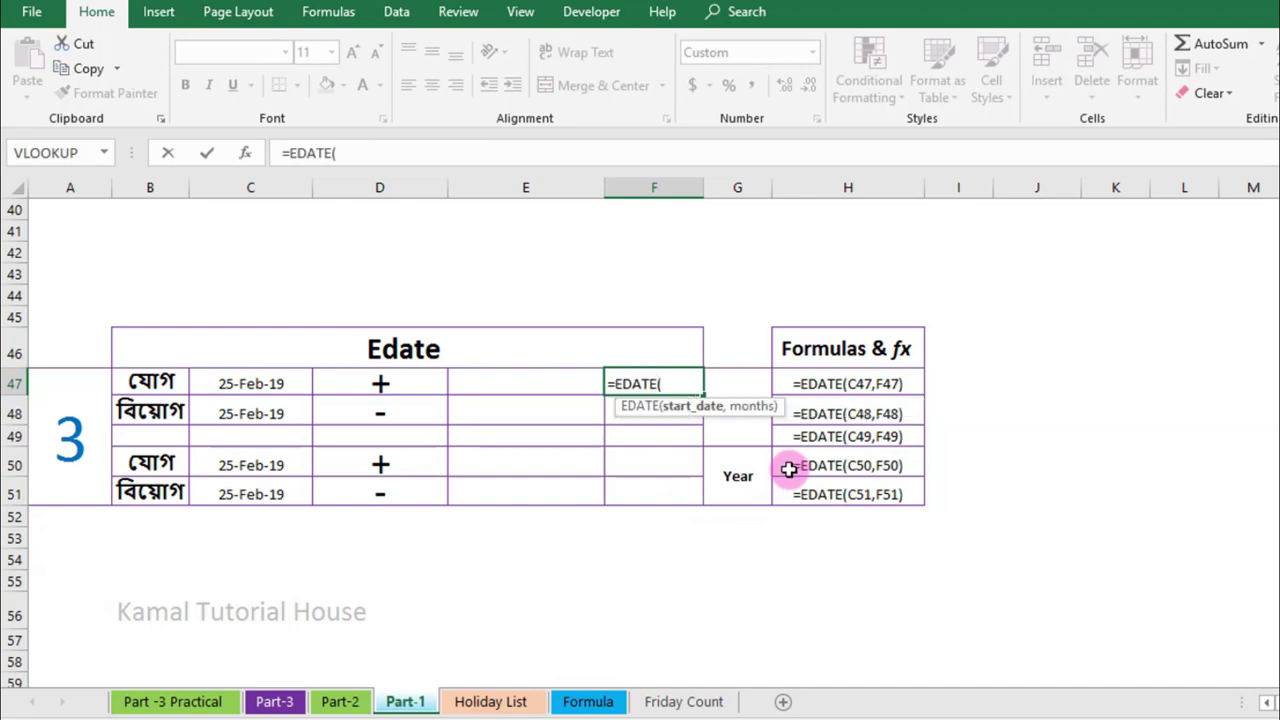
pyautogui.click(274, 388)
pyautogui.write(',')
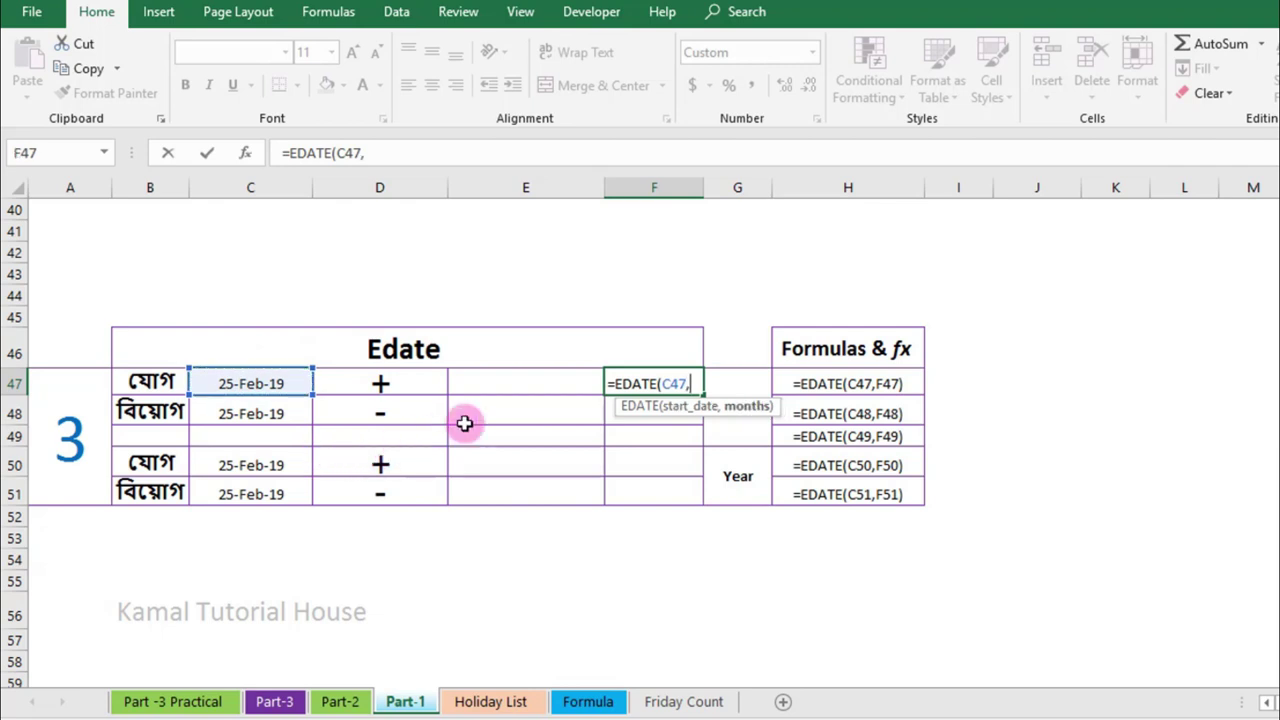
pyautogui.click(540, 386)
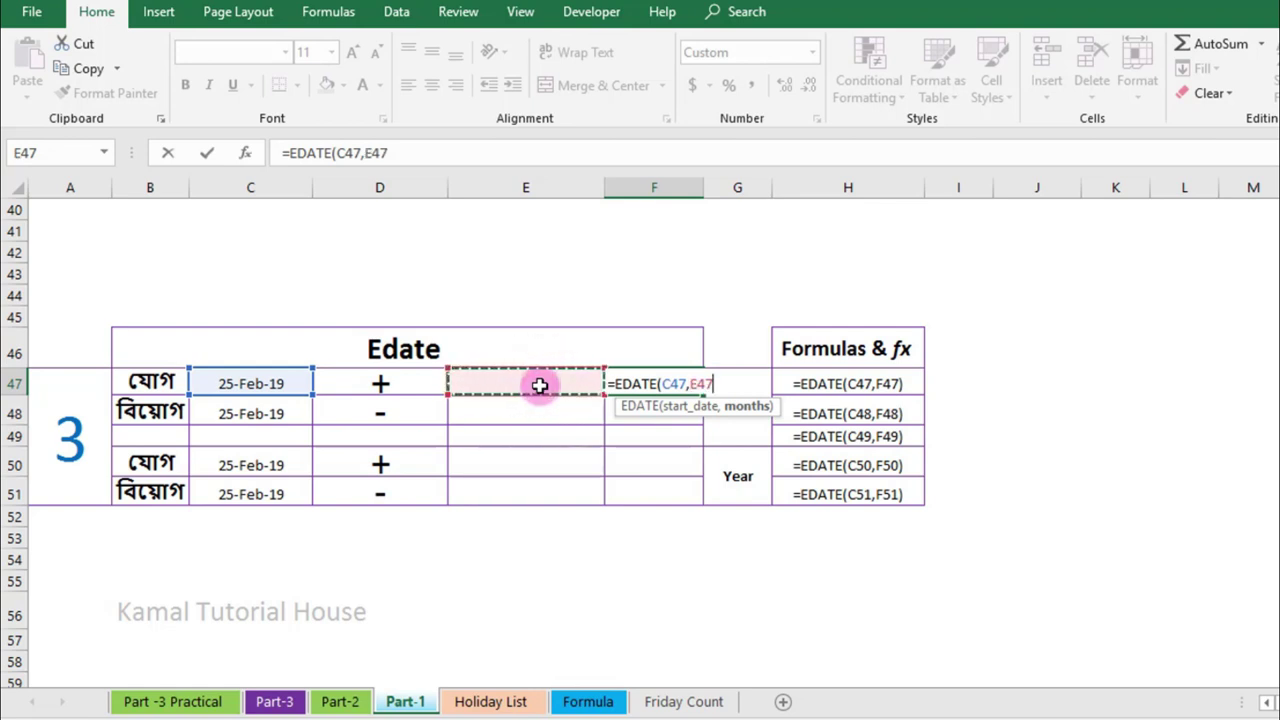
pyautogui.press('Return')
pyautogui.press('Up')
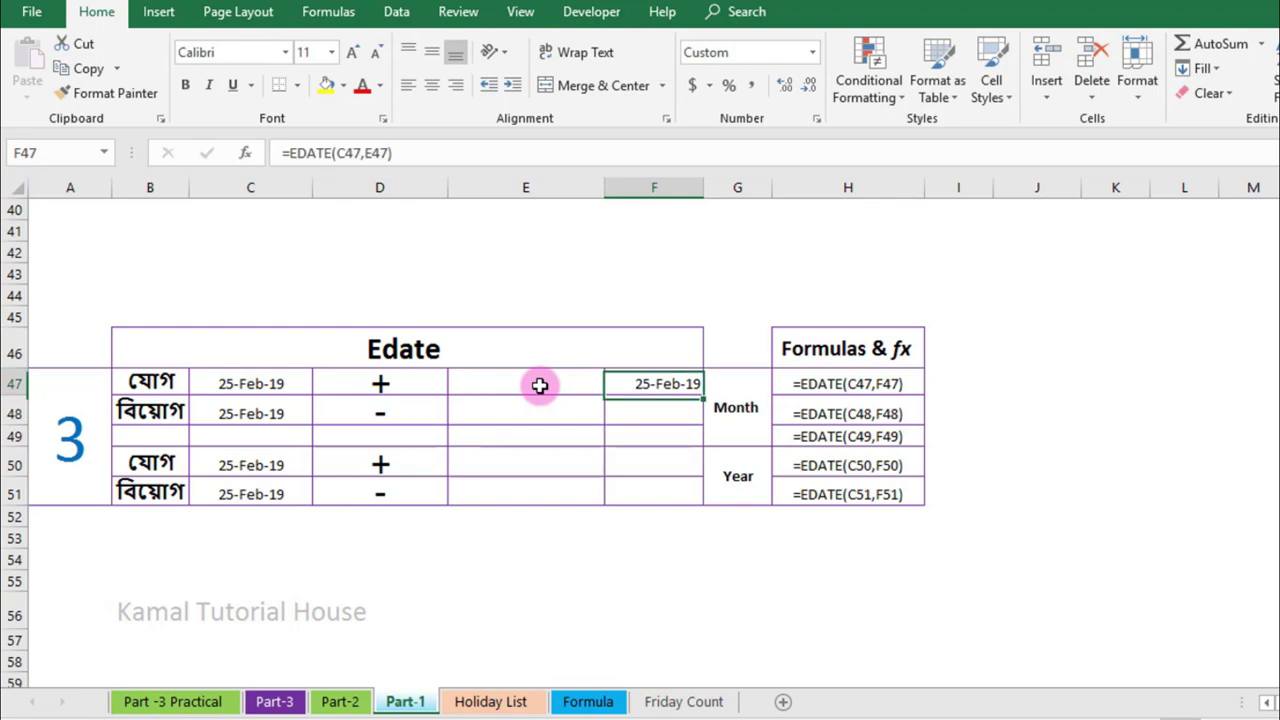
# Set the months in E47 to 12 so F47 shows 25-Feb-20.
pyautogui.click(540, 386)
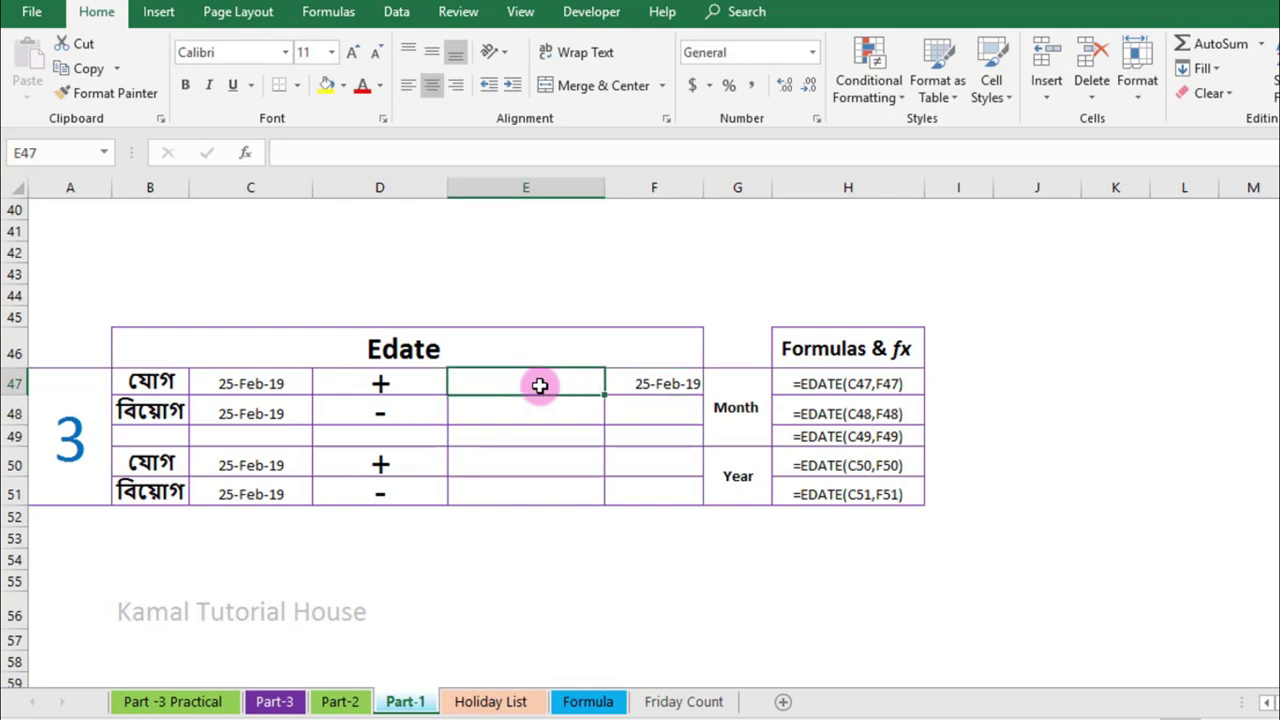
pyautogui.write('12')
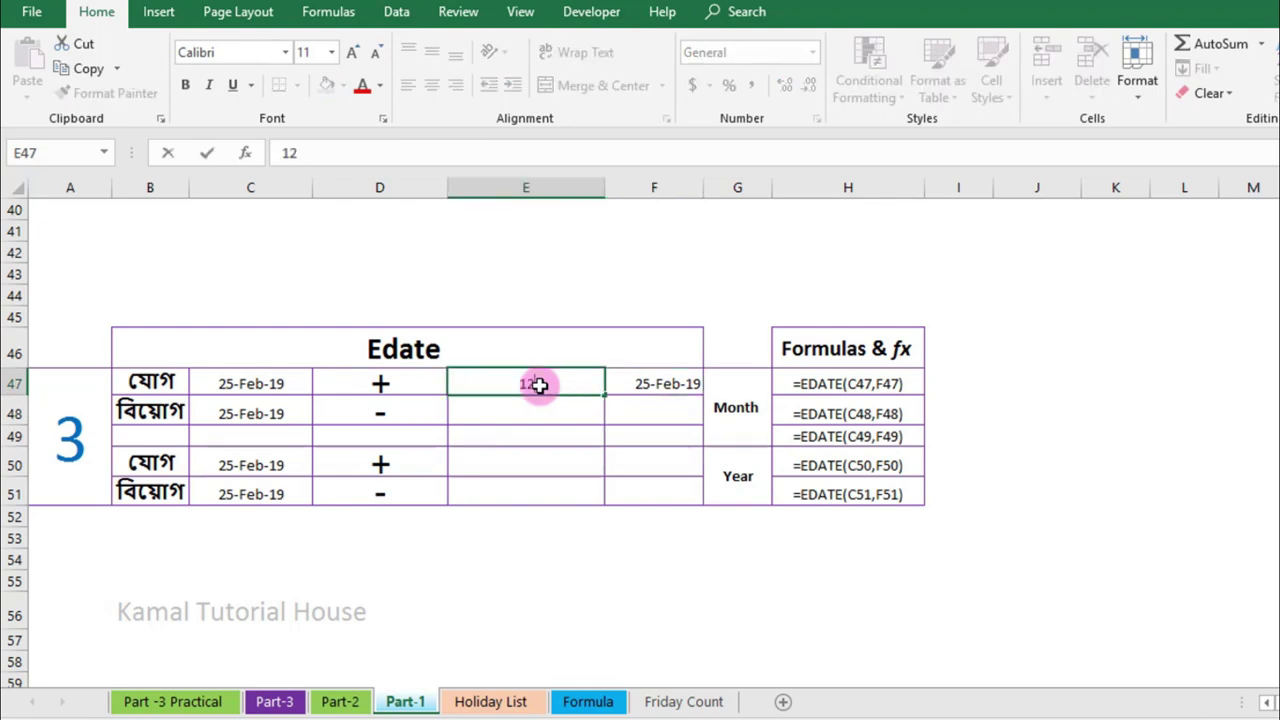
pyautogui.press('Return')
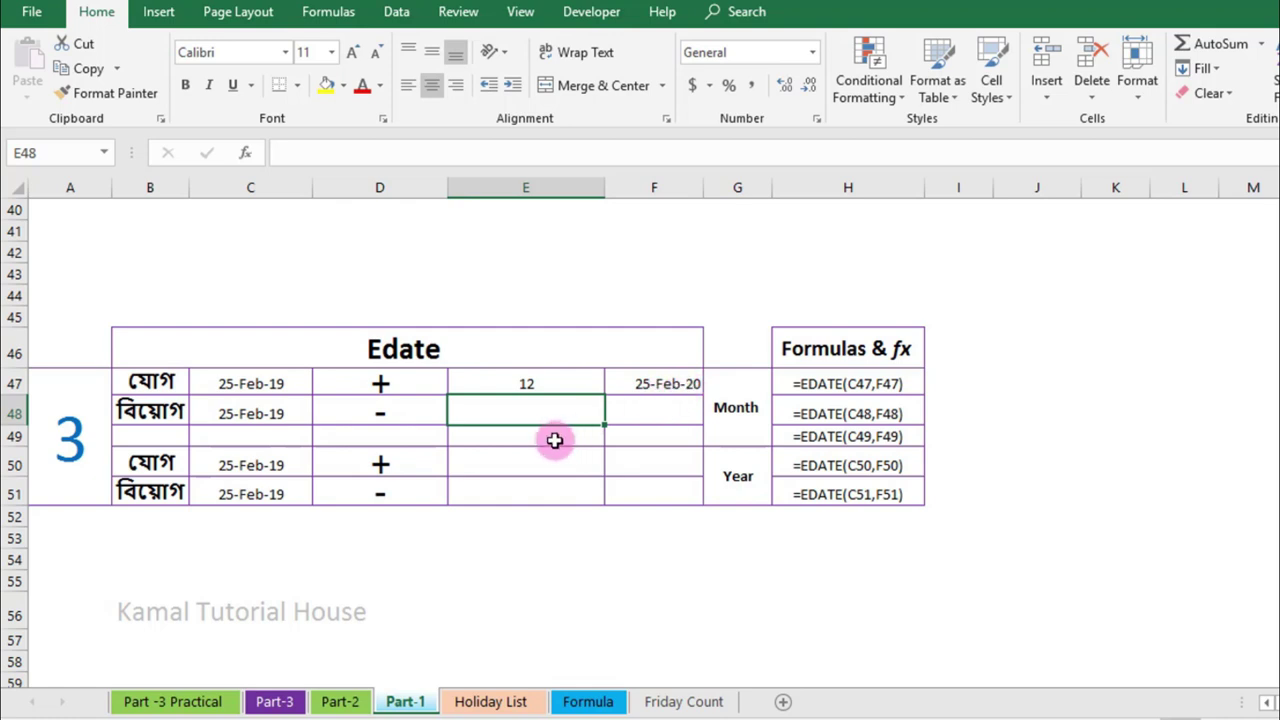
# Enter 24 months in E48 and =EDATE(C48,E48) in F48.
pyautogui.write('24')
pyautogui.press('Return')
pyautogui.press('Up')
pyautogui.click(620, 411)
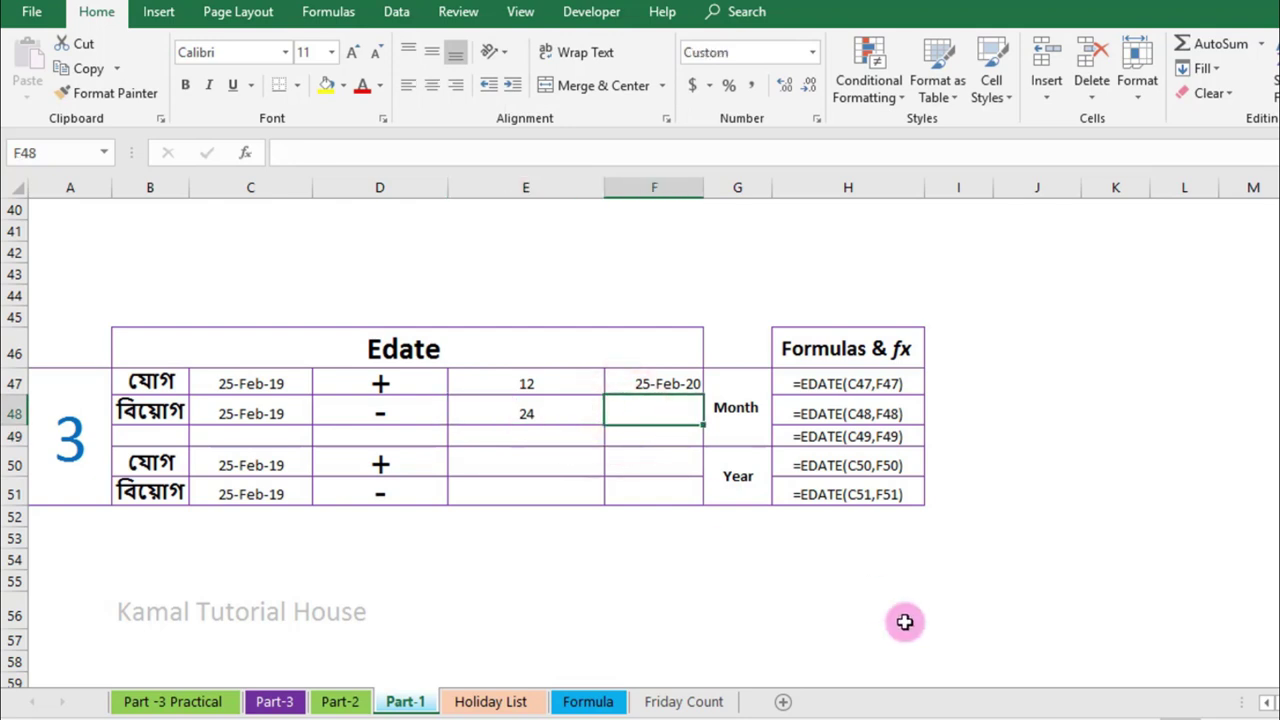
pyautogui.write('=edate')
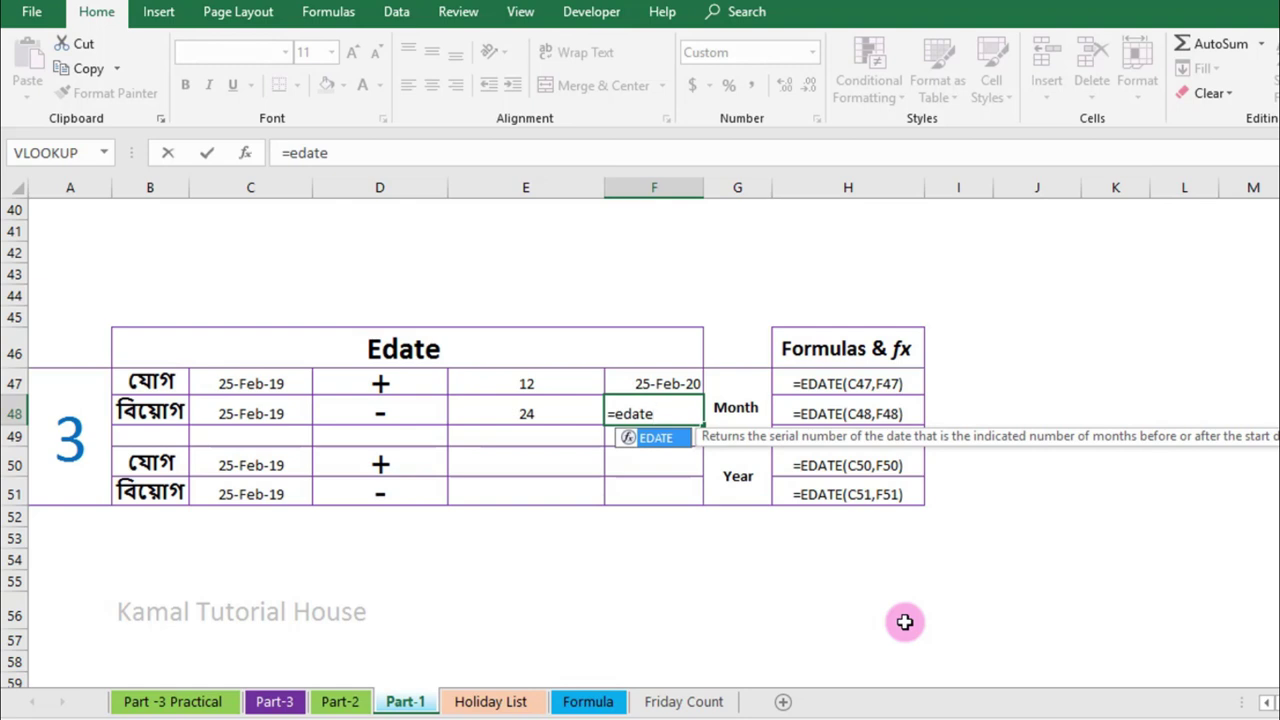
pyautogui.press('Tab')
pyautogui.press('Left')
pyautogui.press('Left')
pyautogui.press('Left')
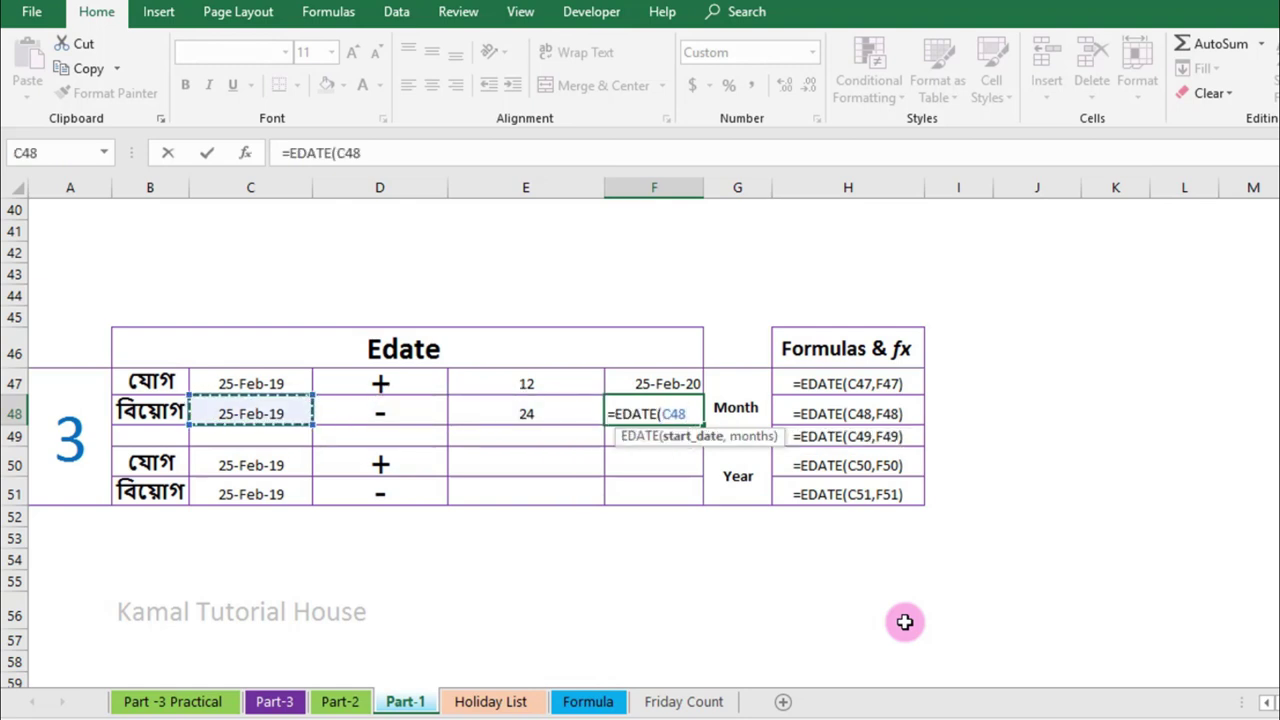
pyautogui.write(',')
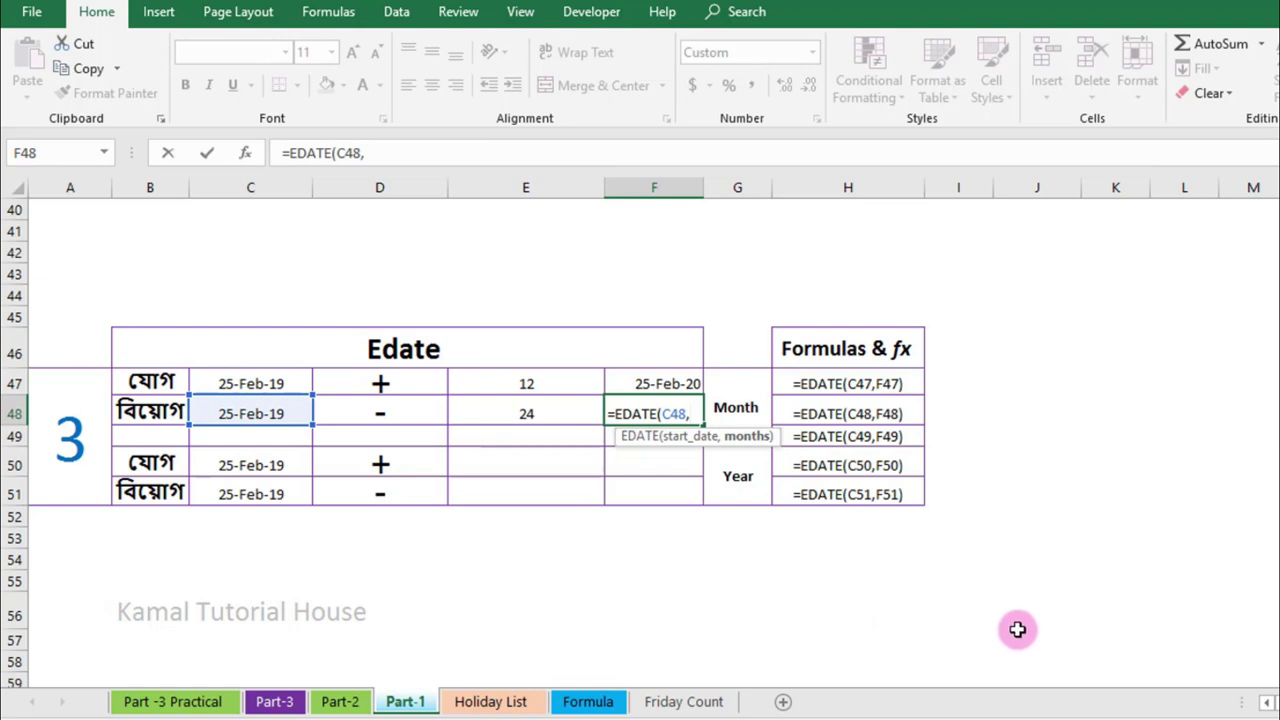
pyautogui.click(547, 412)
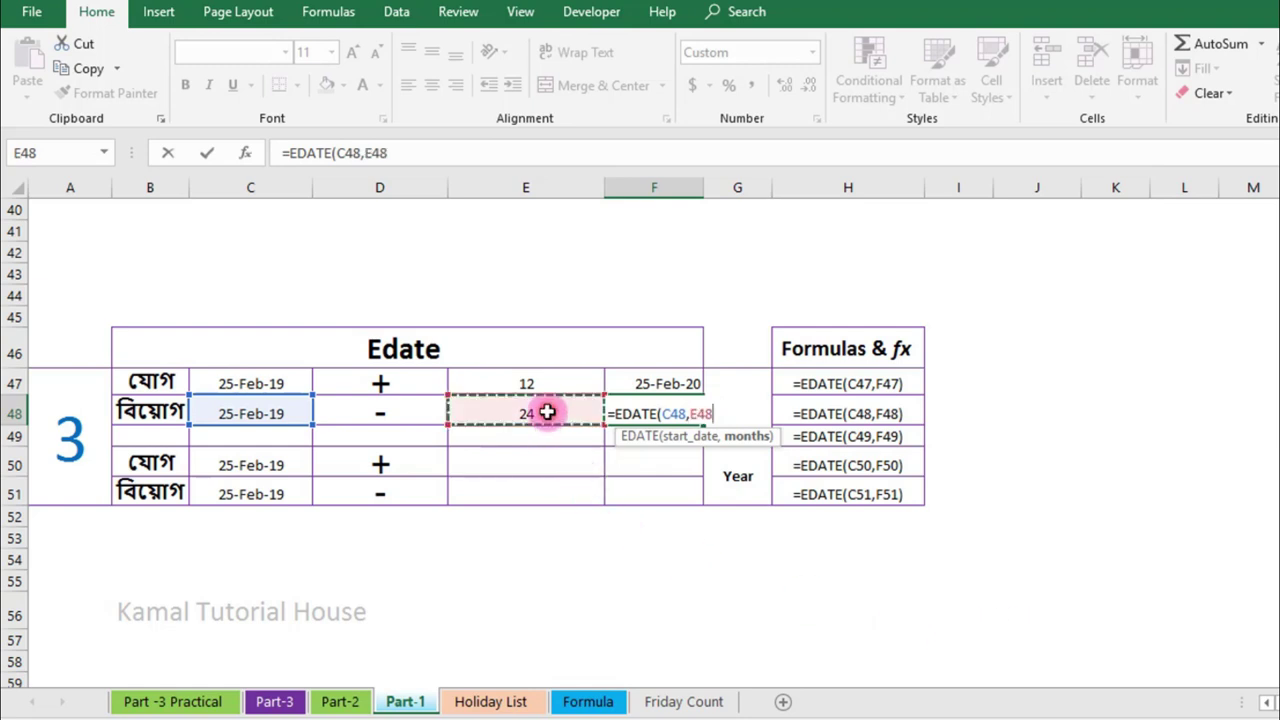
pyautogui.write(')')
pyautogui.press('Return')
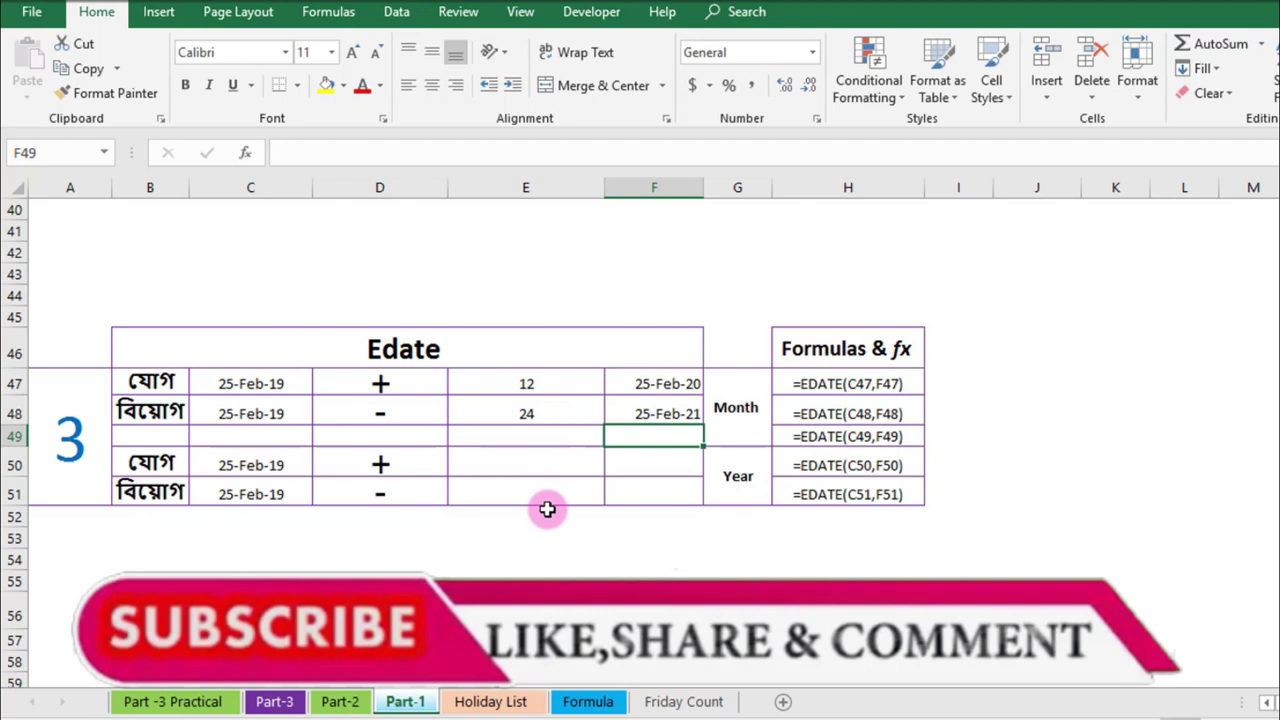
# Change E48 to -24 months so F48 shows 25-Feb-17.
pyautogui.click(540, 414)
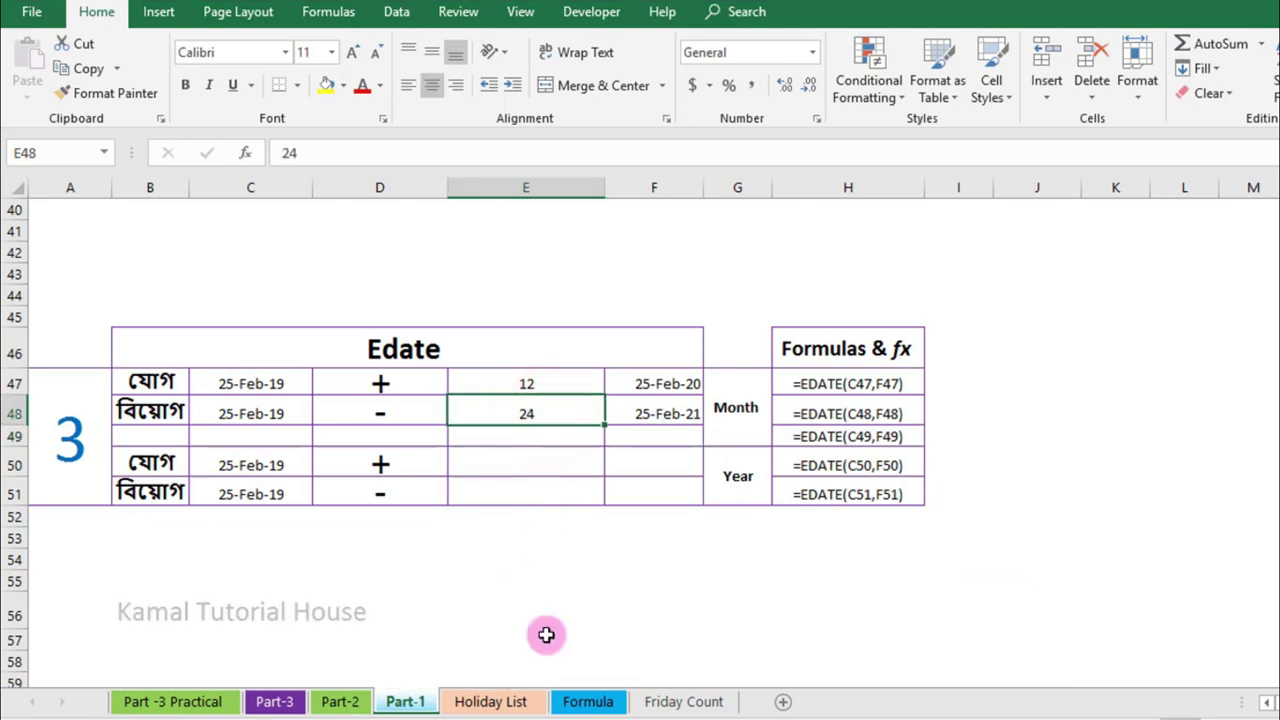
pyautogui.write('-24')
pyautogui.press('Return')
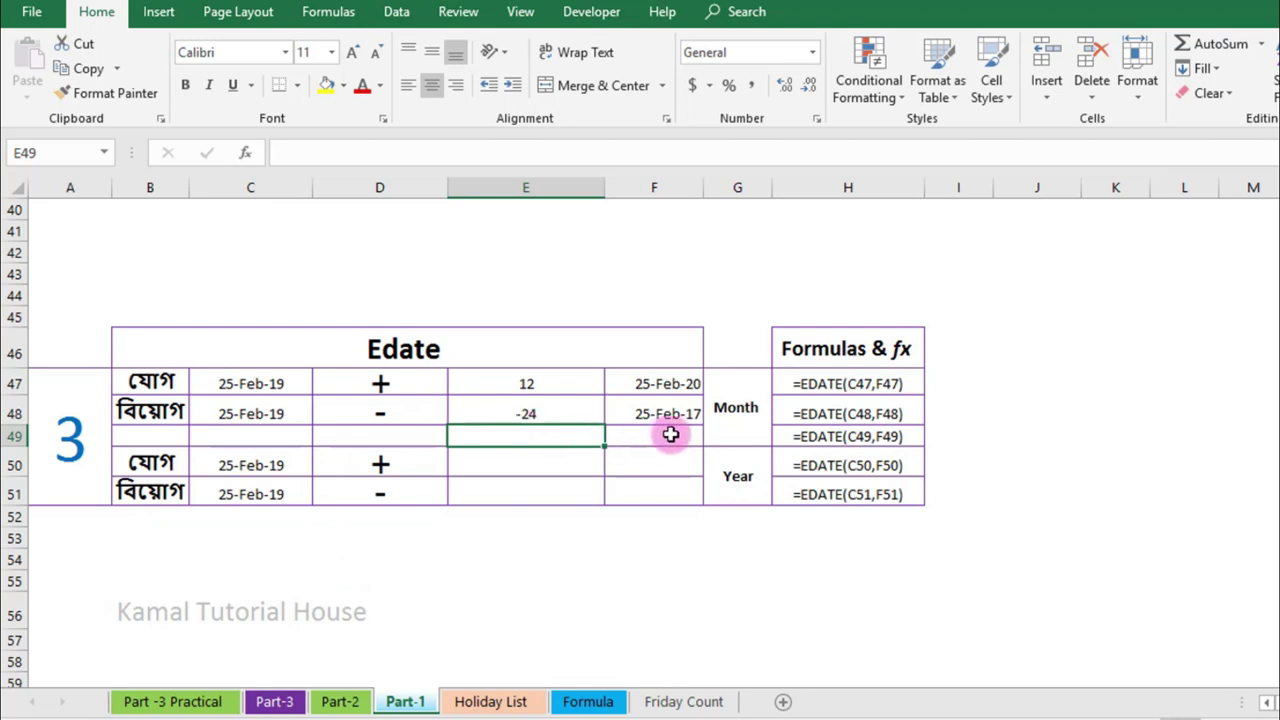
pyautogui.click(553, 464)
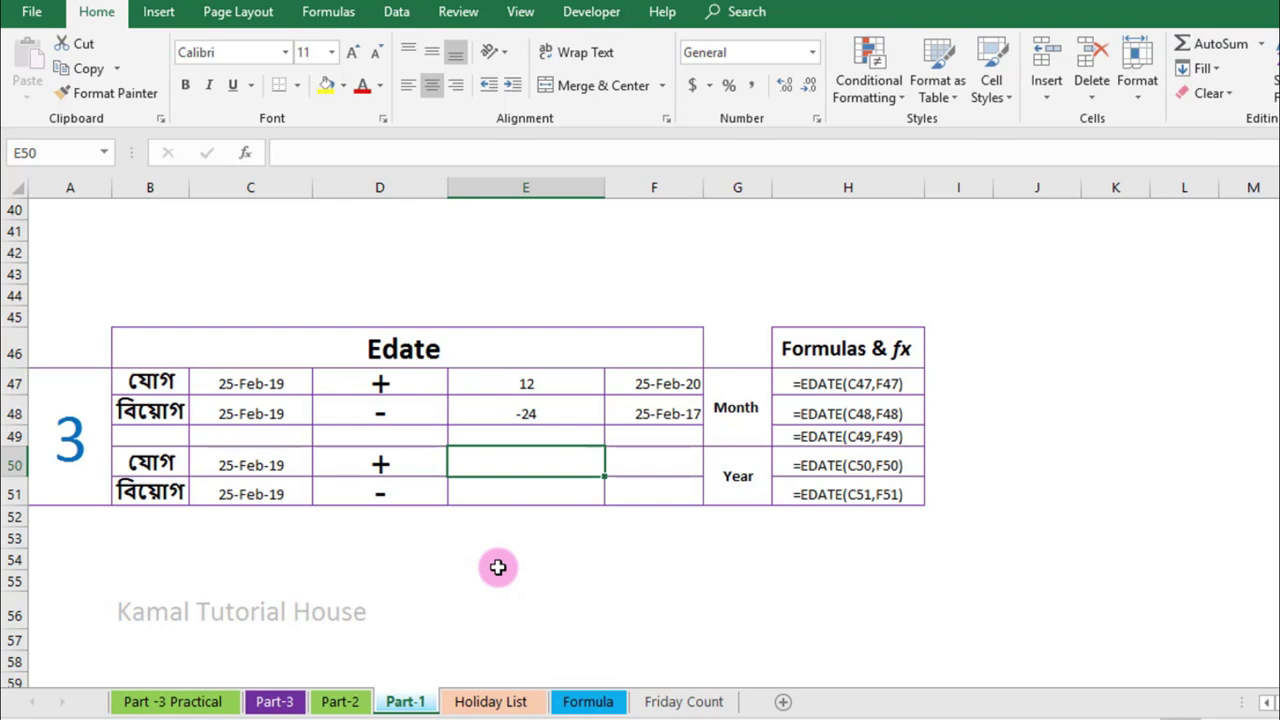
# Enter 120 months in both E50 and E51.
pyautogui.press('Right')
pyautogui.press('Left')
pyautogui.write('120')
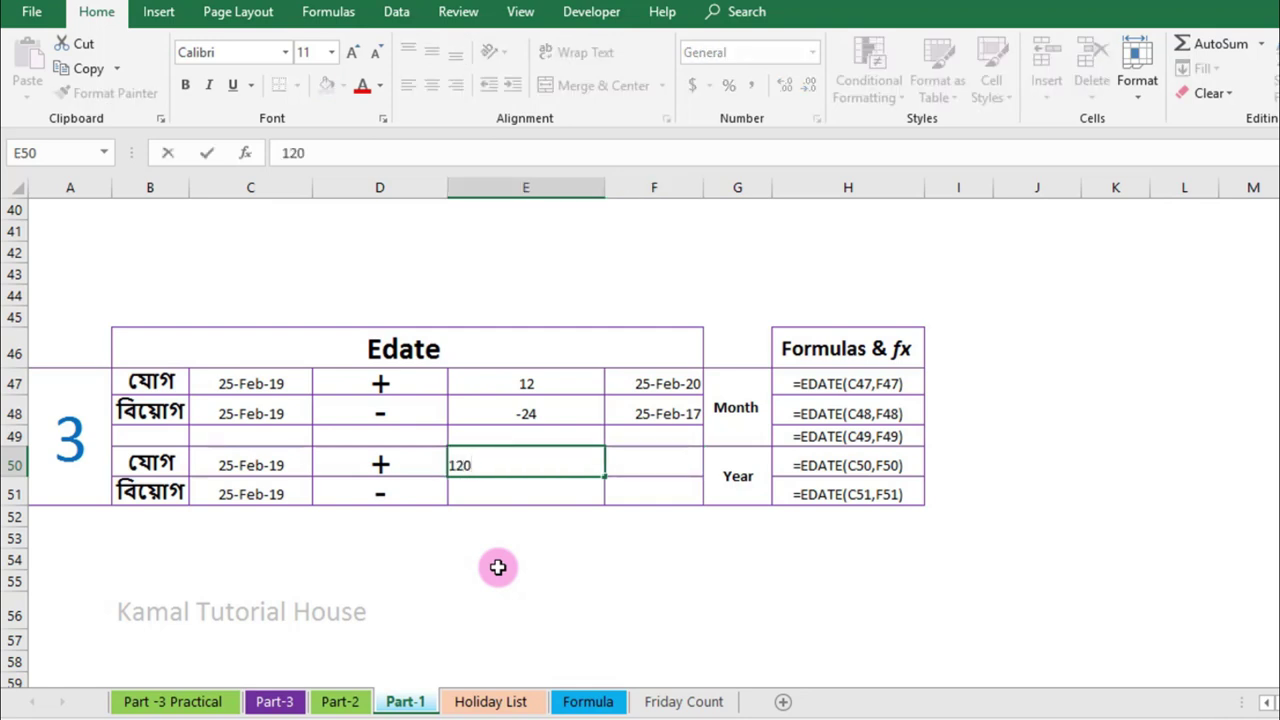
pyautogui.press('Return')
pyautogui.write('120')
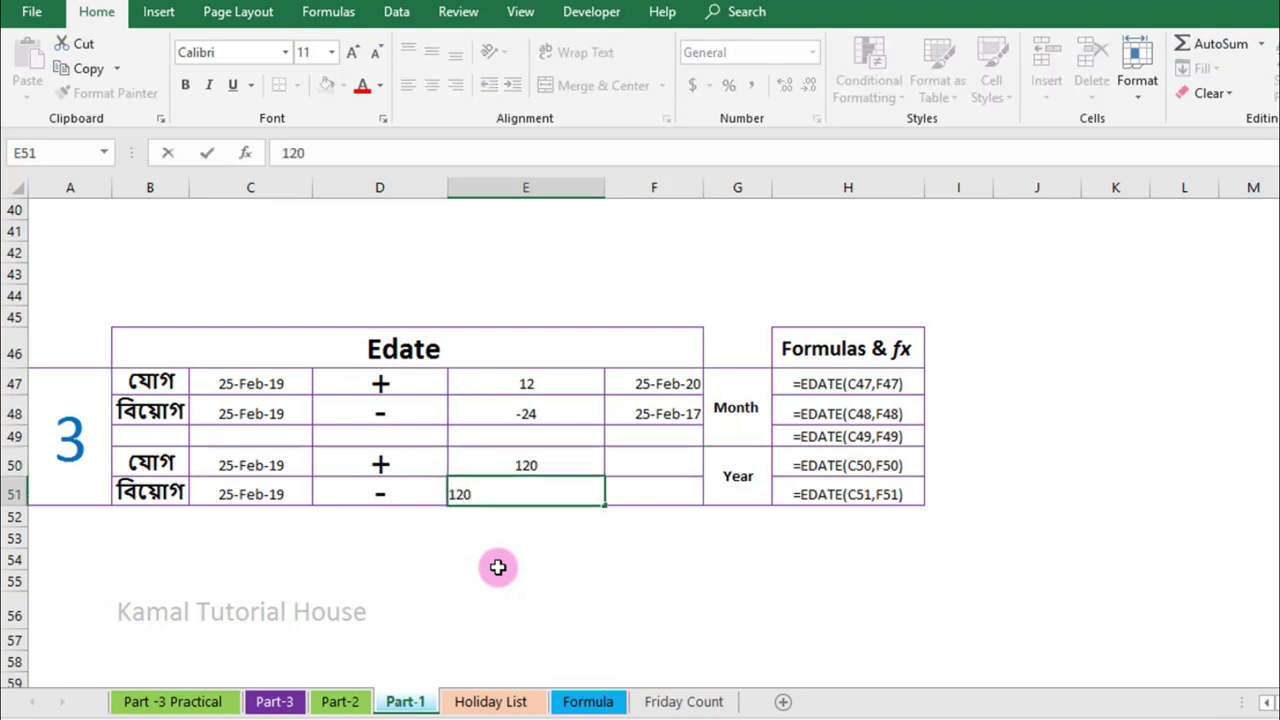
pyautogui.hotkey('ctrl', 'Return')
# Enter =EDATE(C50,E50) in F50, giving 25-Feb-29.
pyautogui.press('Right')
pyautogui.press('Up')
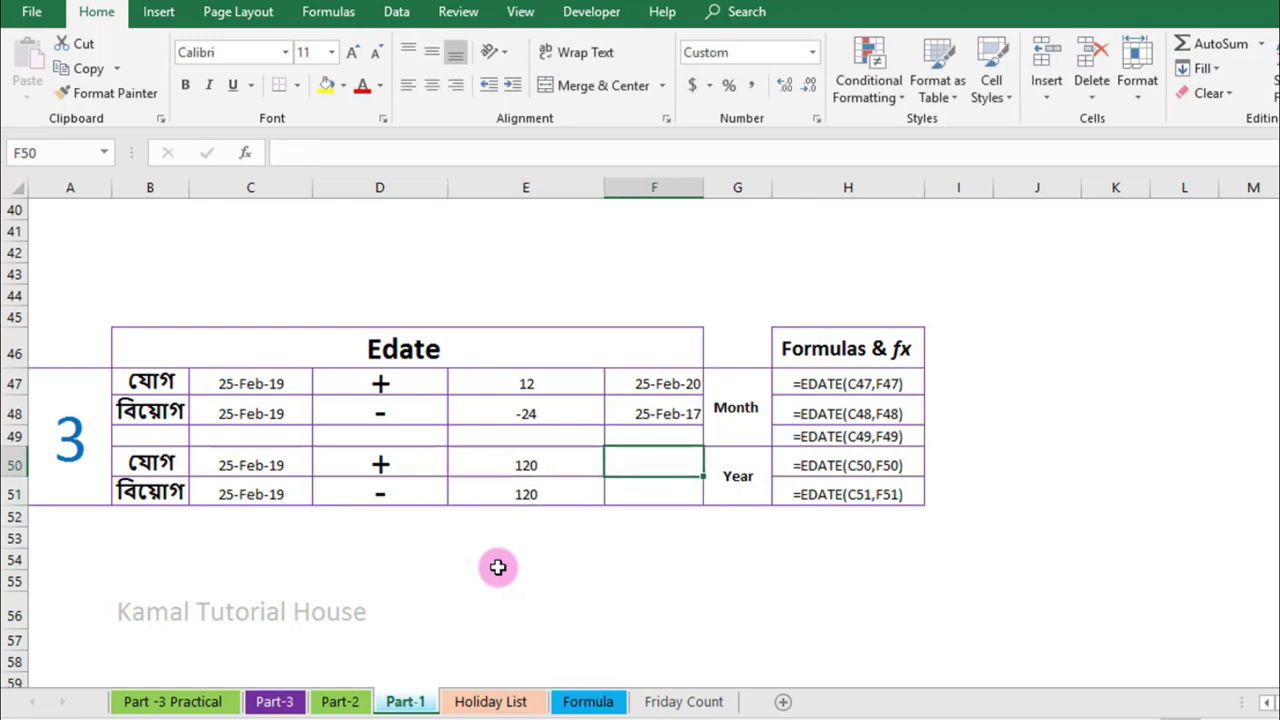
pyautogui.write('=edate')
pyautogui.press('Tab')
pyautogui.press('Left')
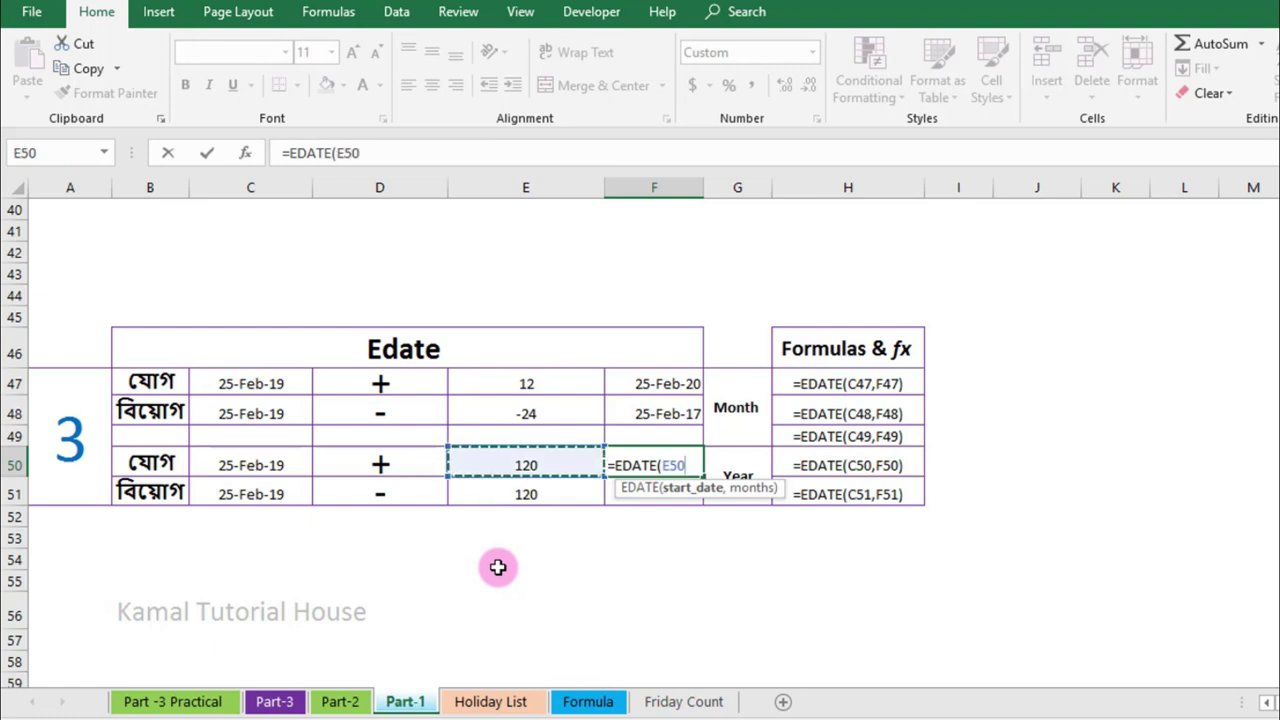
pyautogui.press('Left')
pyautogui.press('Left')
pyautogui.write(',')
pyautogui.press('Left')
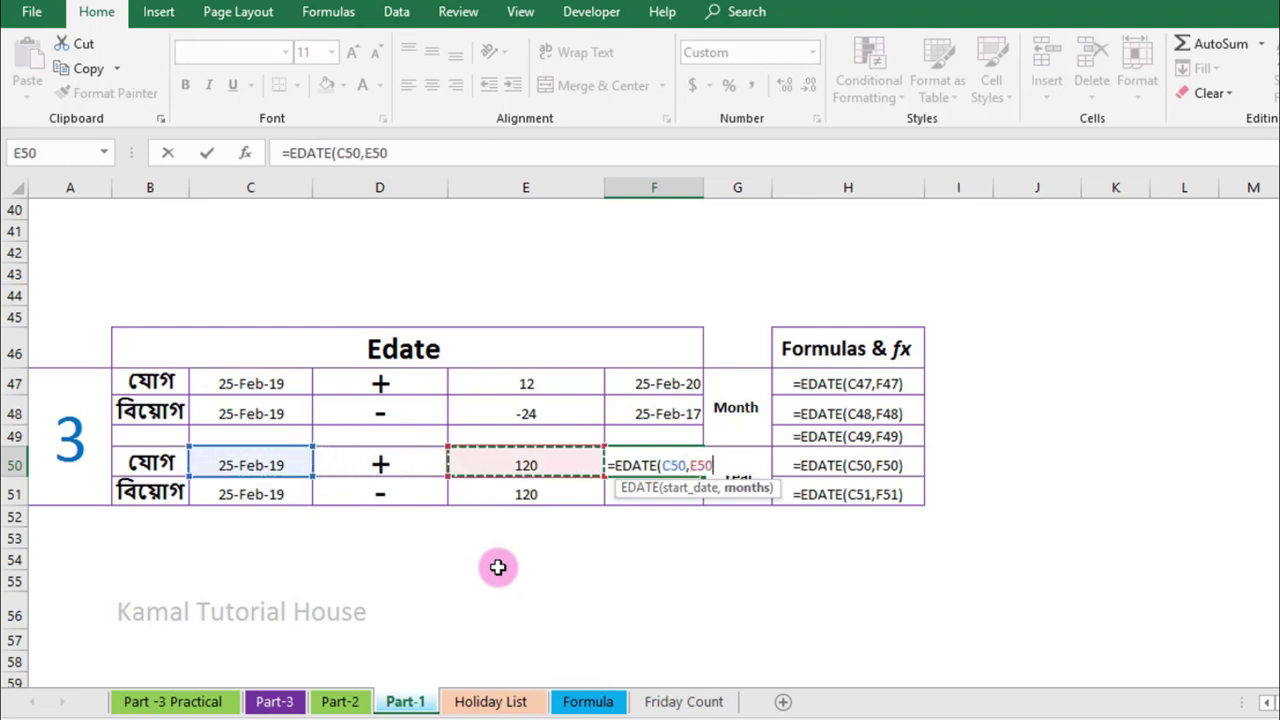
pyautogui.press('Return')
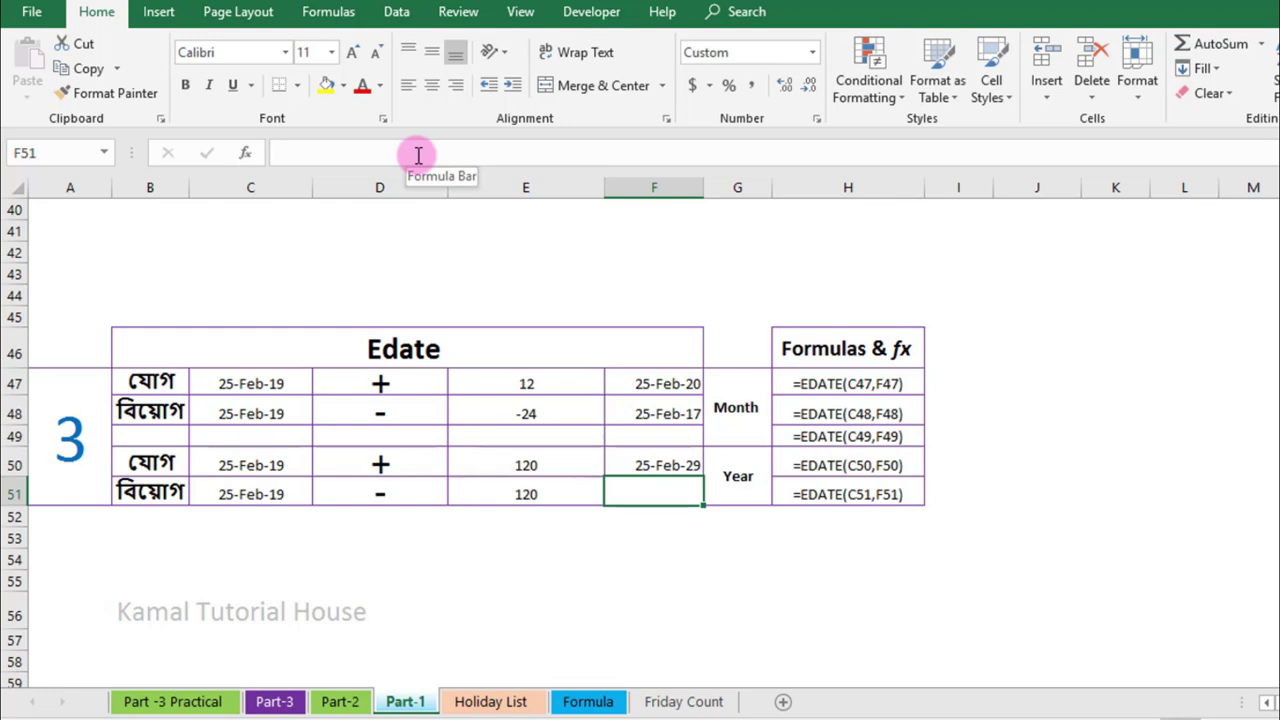
# Enter =EDATE(C51,E51) in F51, giving 25-Feb-29.
pyautogui.write('=edate')
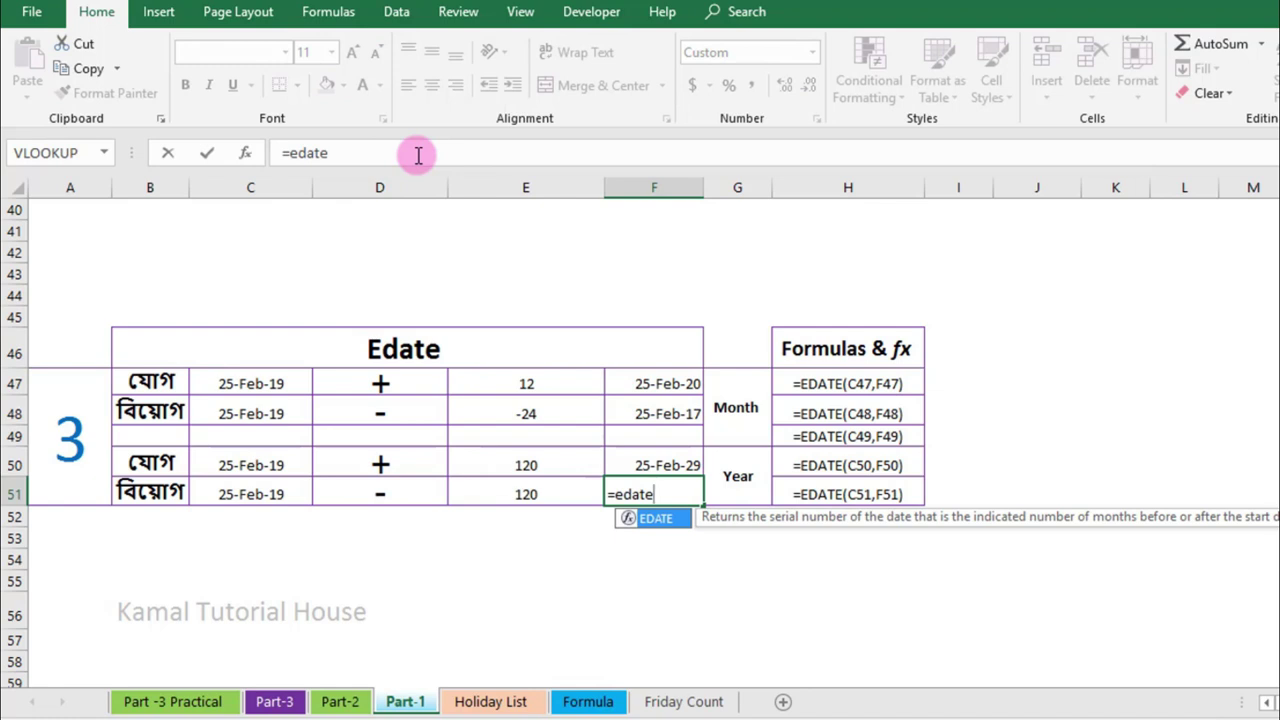
pyautogui.press('Tab')
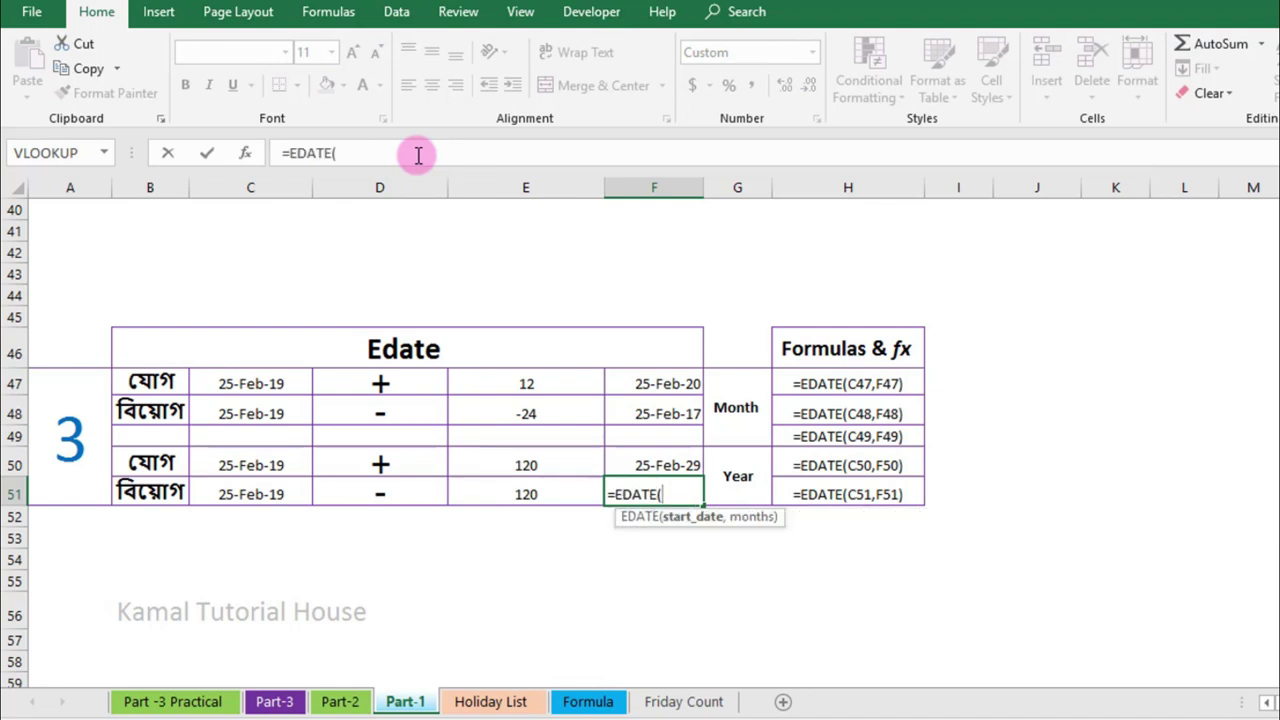
pyautogui.click(252, 492)
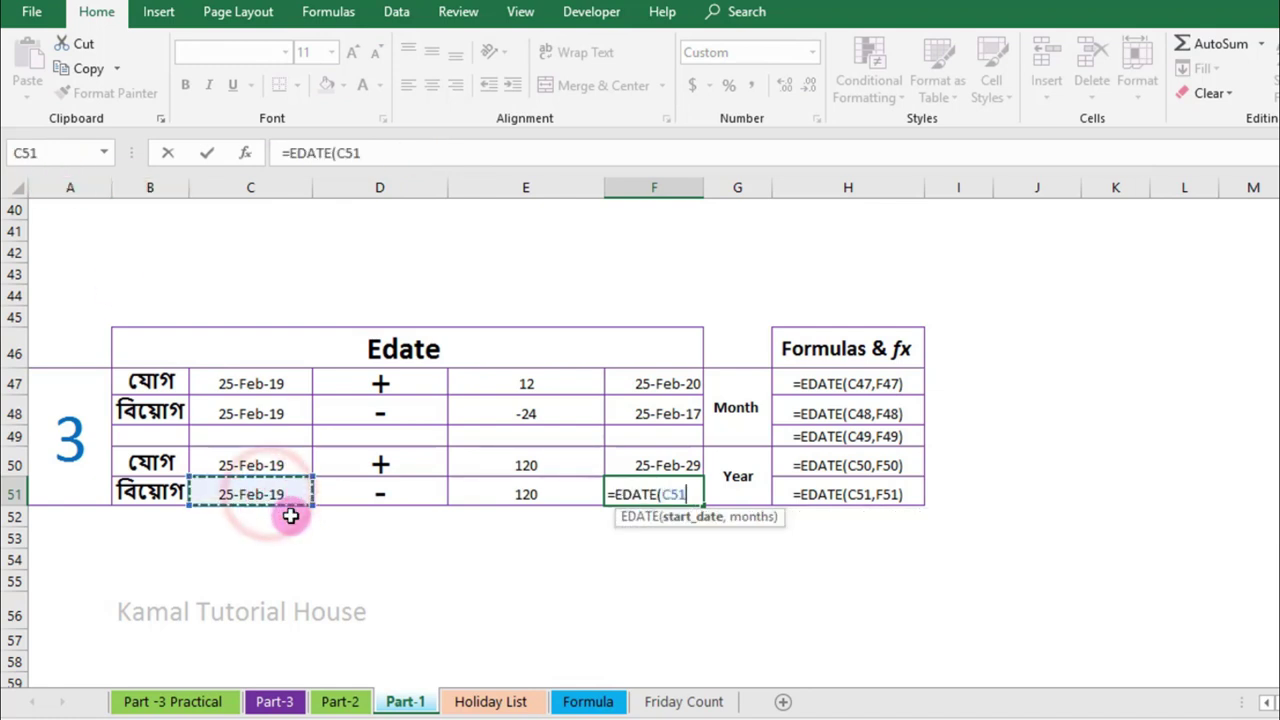
pyautogui.write(',')
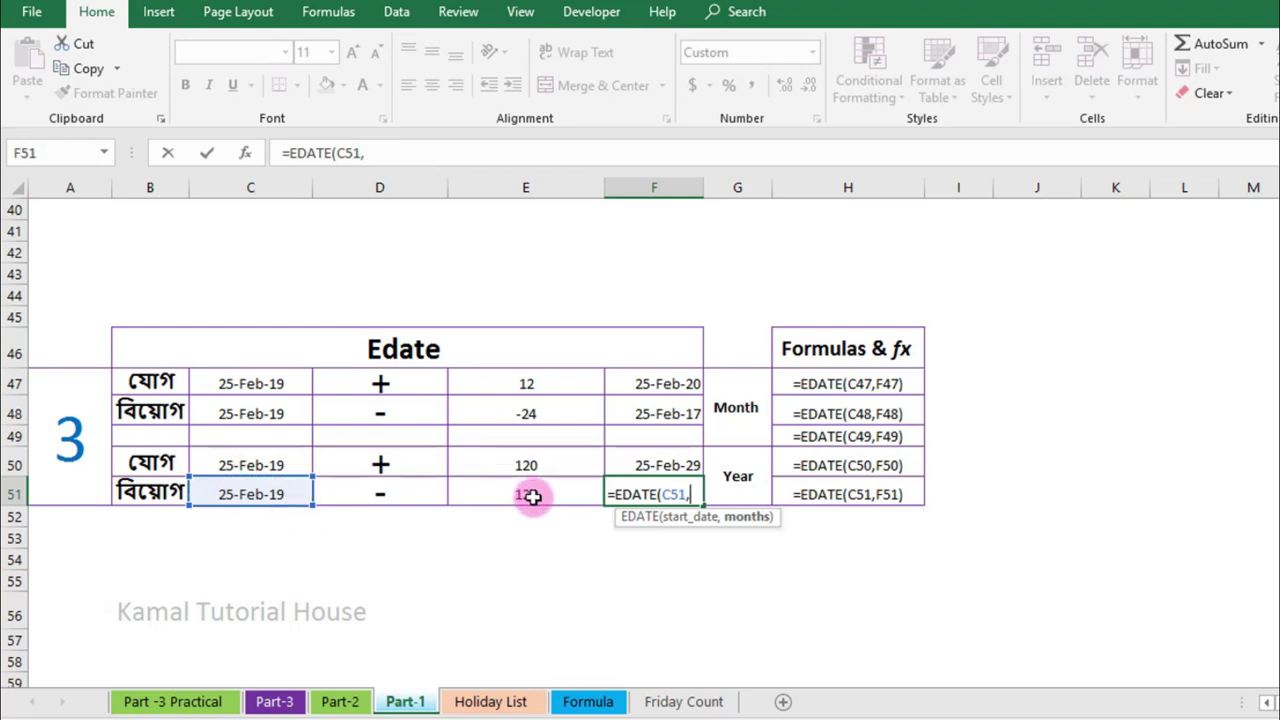
pyautogui.click(532, 497)
pyautogui.press('Return')
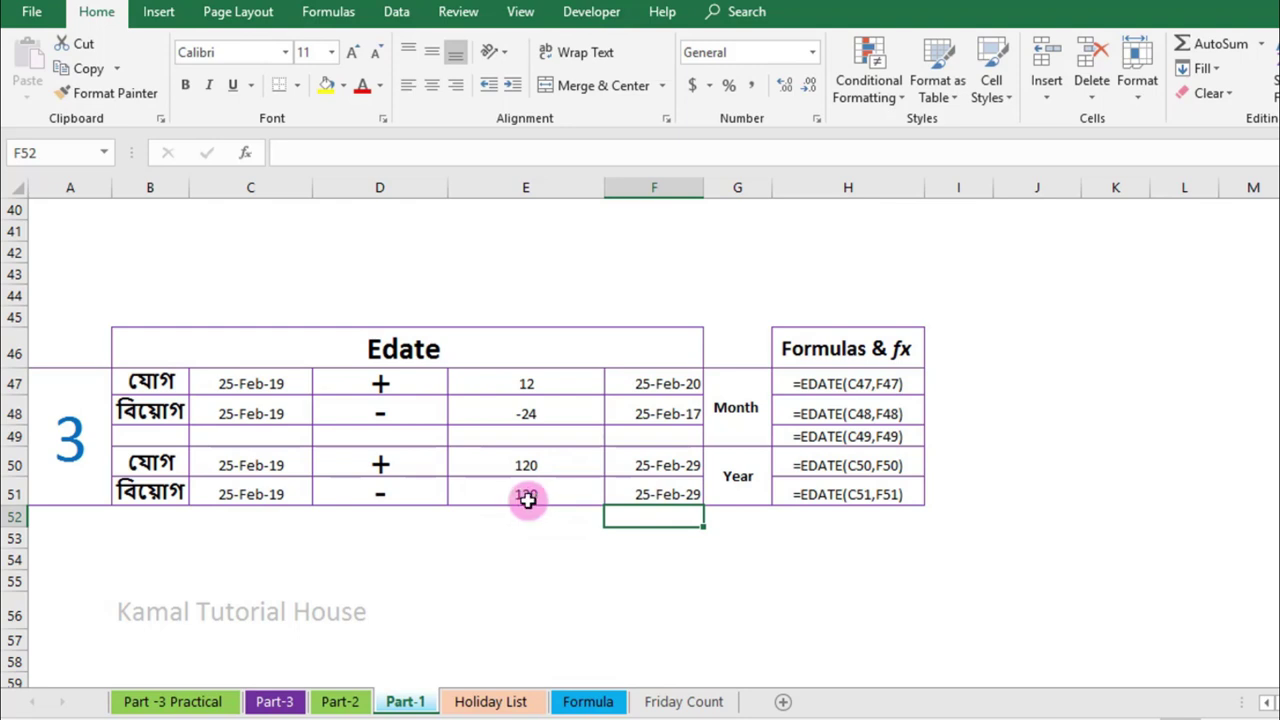
# Change E51 to -120 months so F51 shows 25-Feb-09.
pyautogui.click(540, 497)
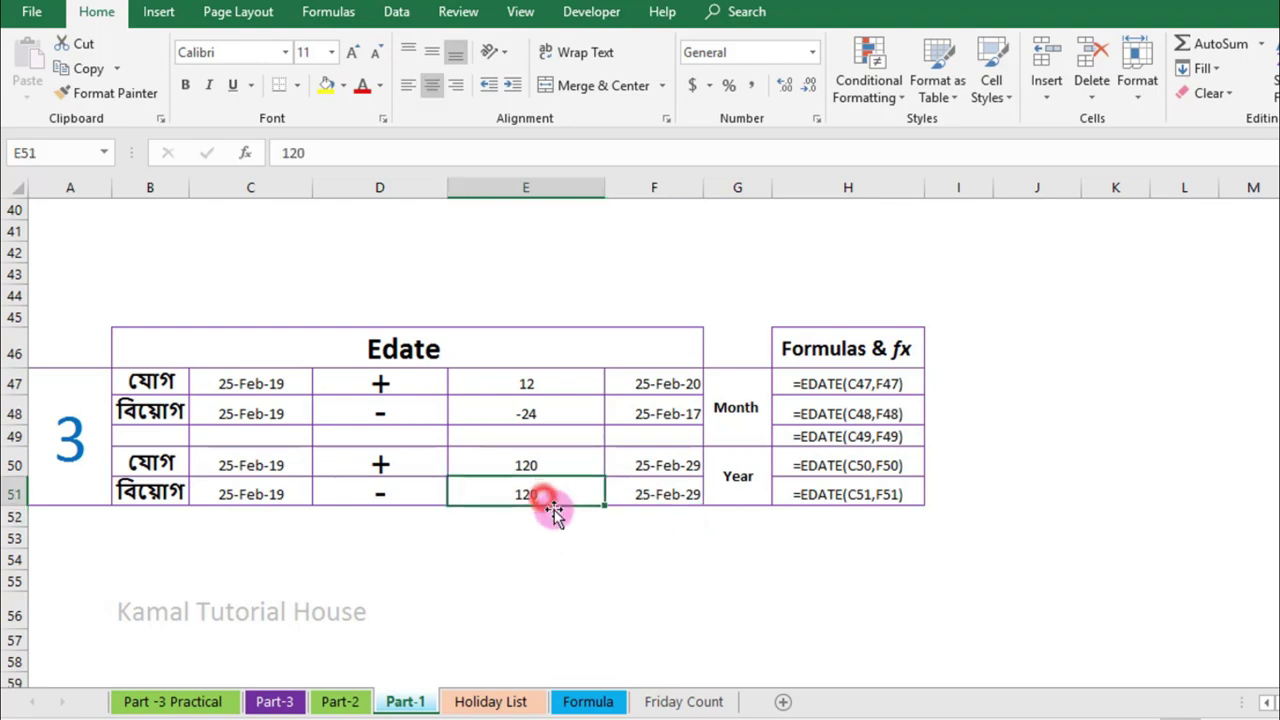
pyautogui.write('-120')
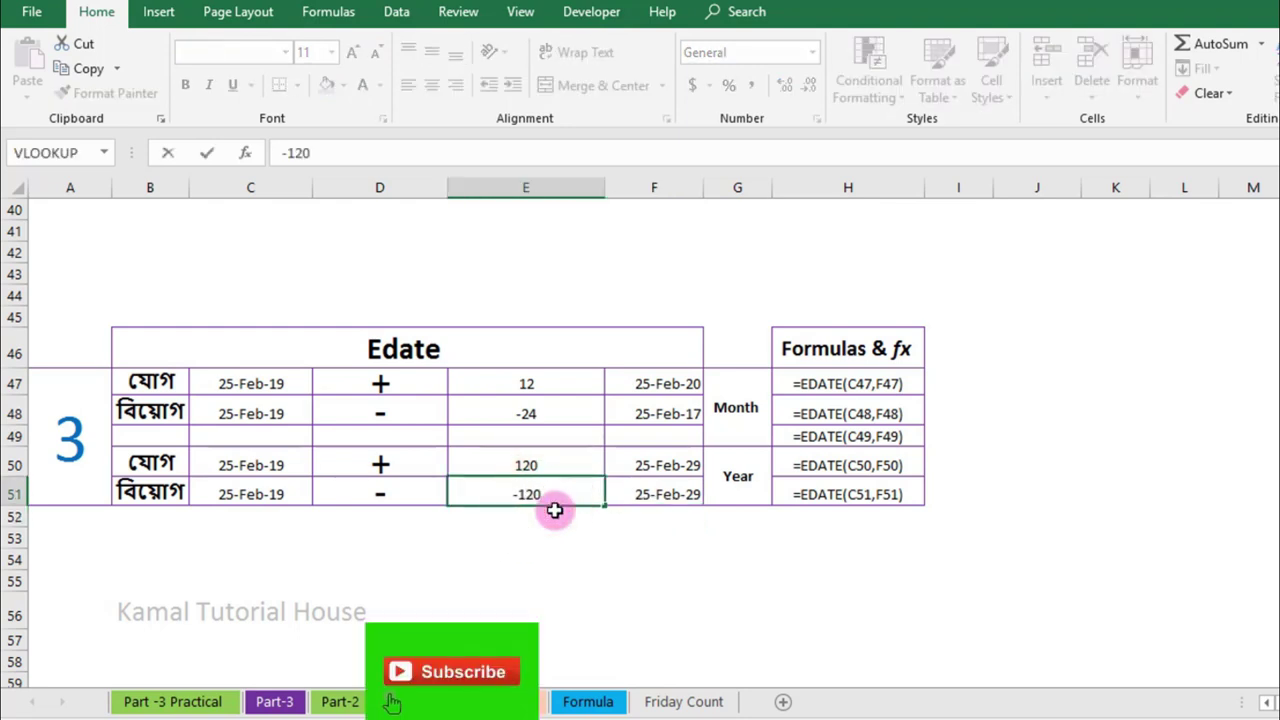
pyautogui.press('Return')
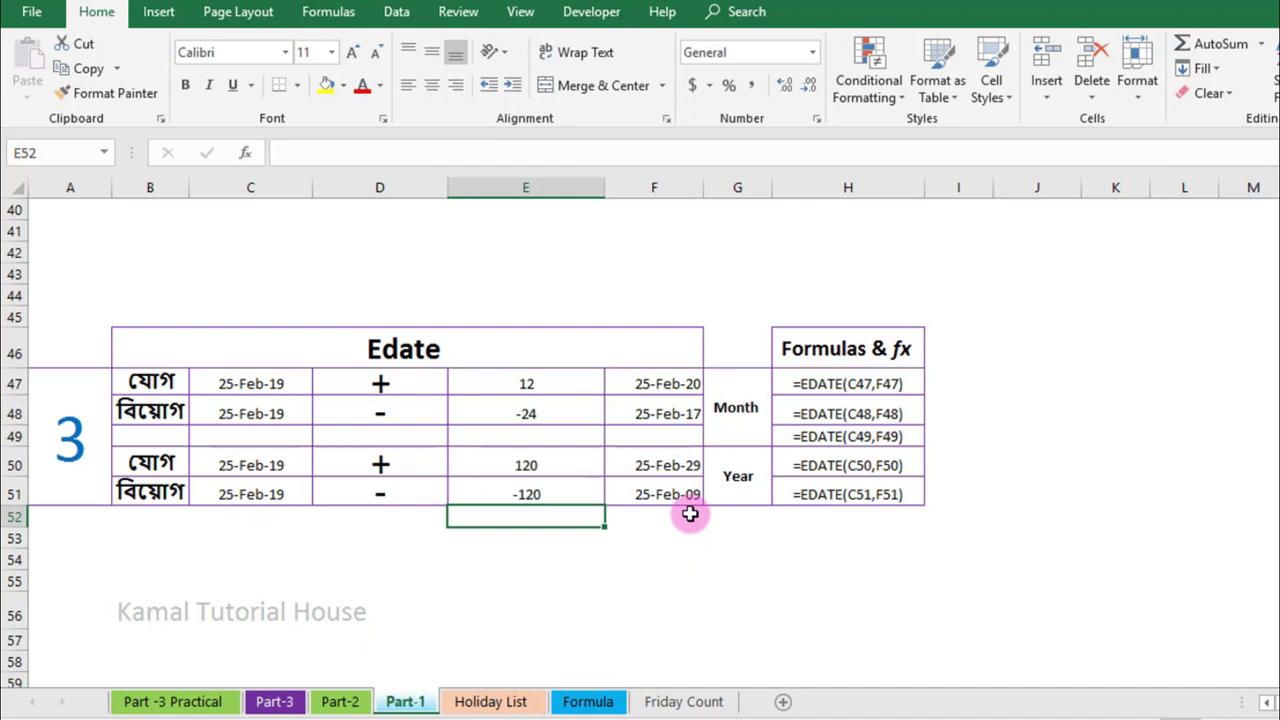
pyautogui.click(603, 620)
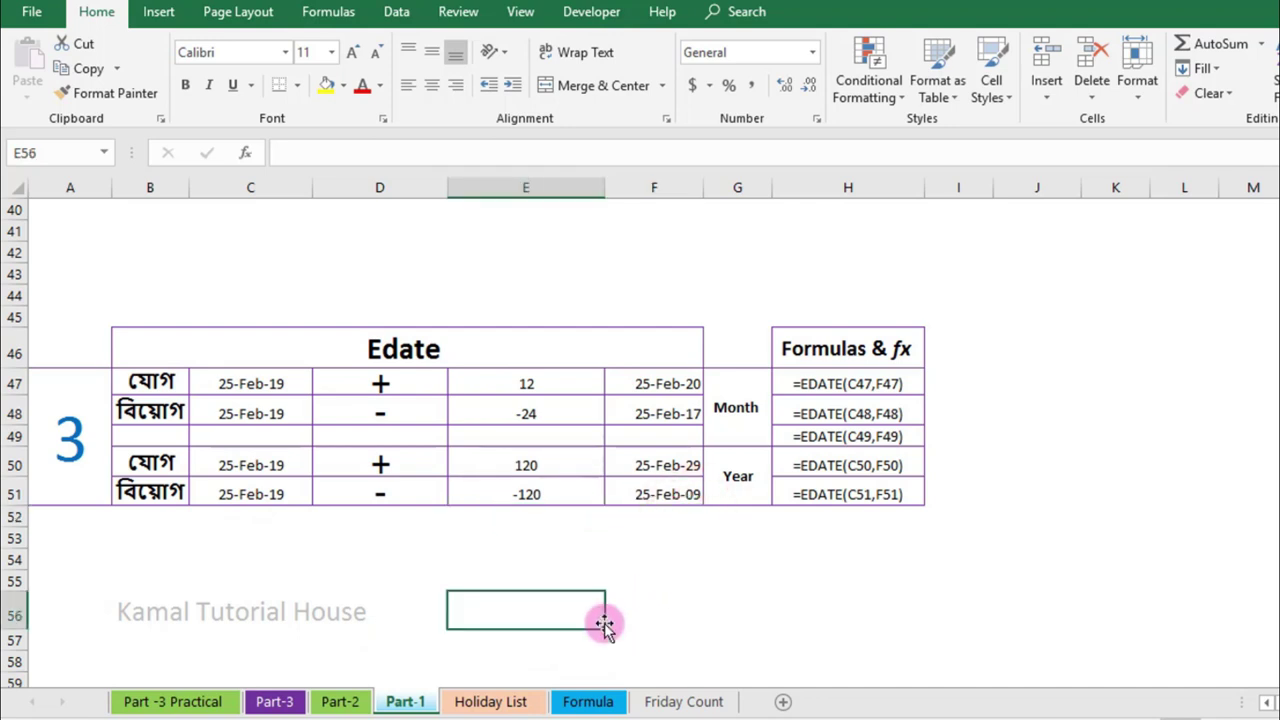